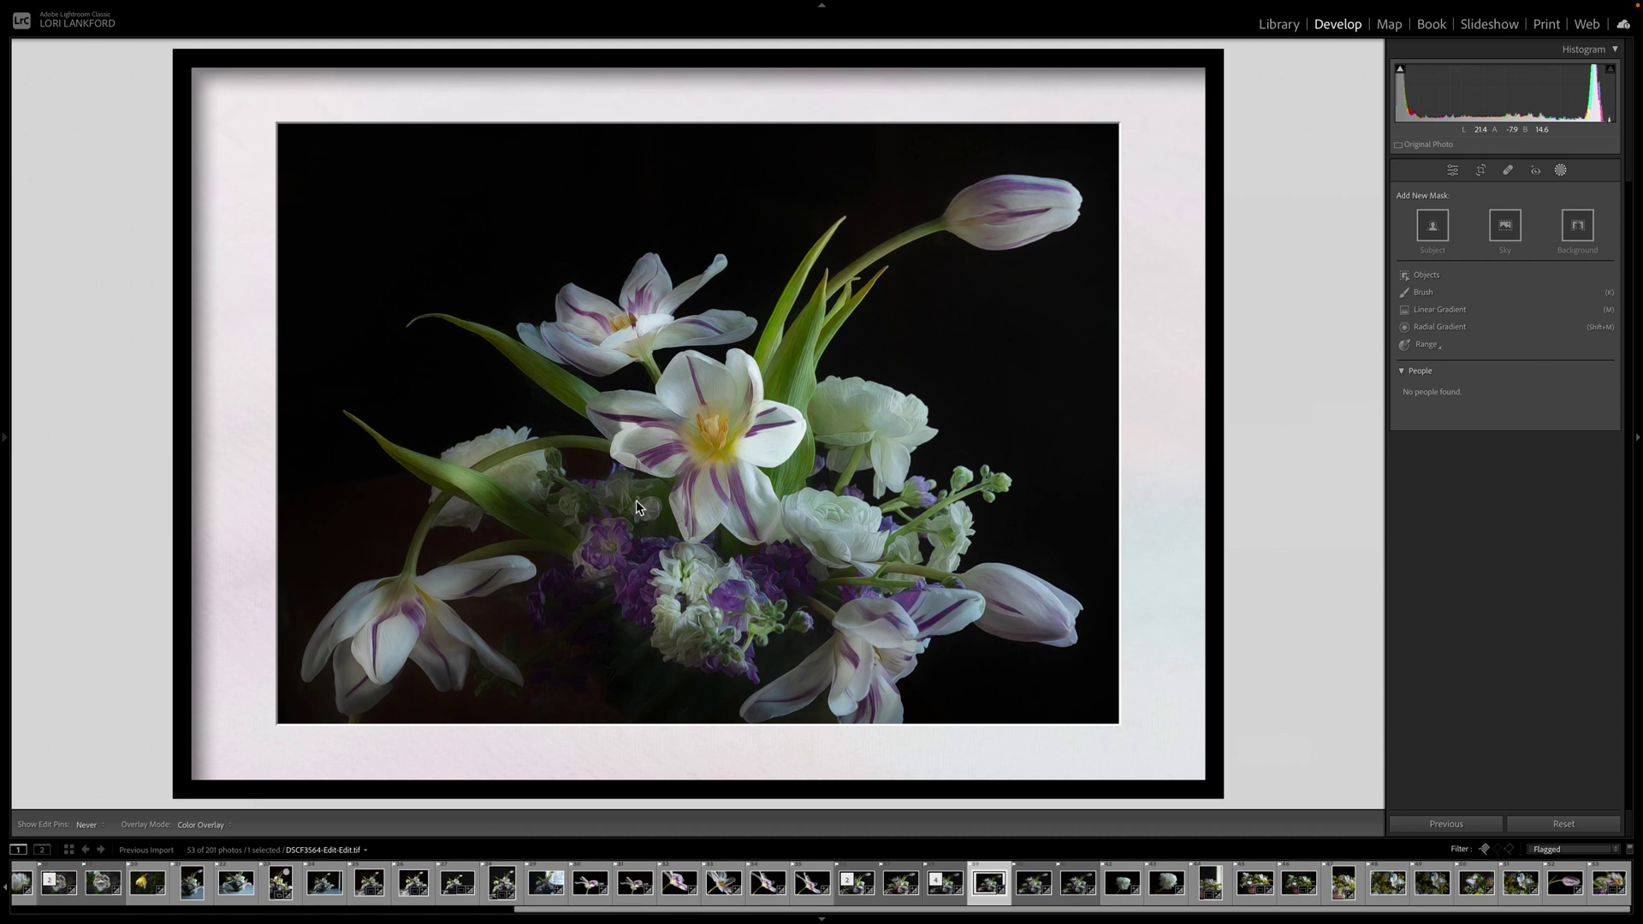
Select the unframed tulip photo and toggle between its Before and edited views with backslash.
left_click(1074, 890)
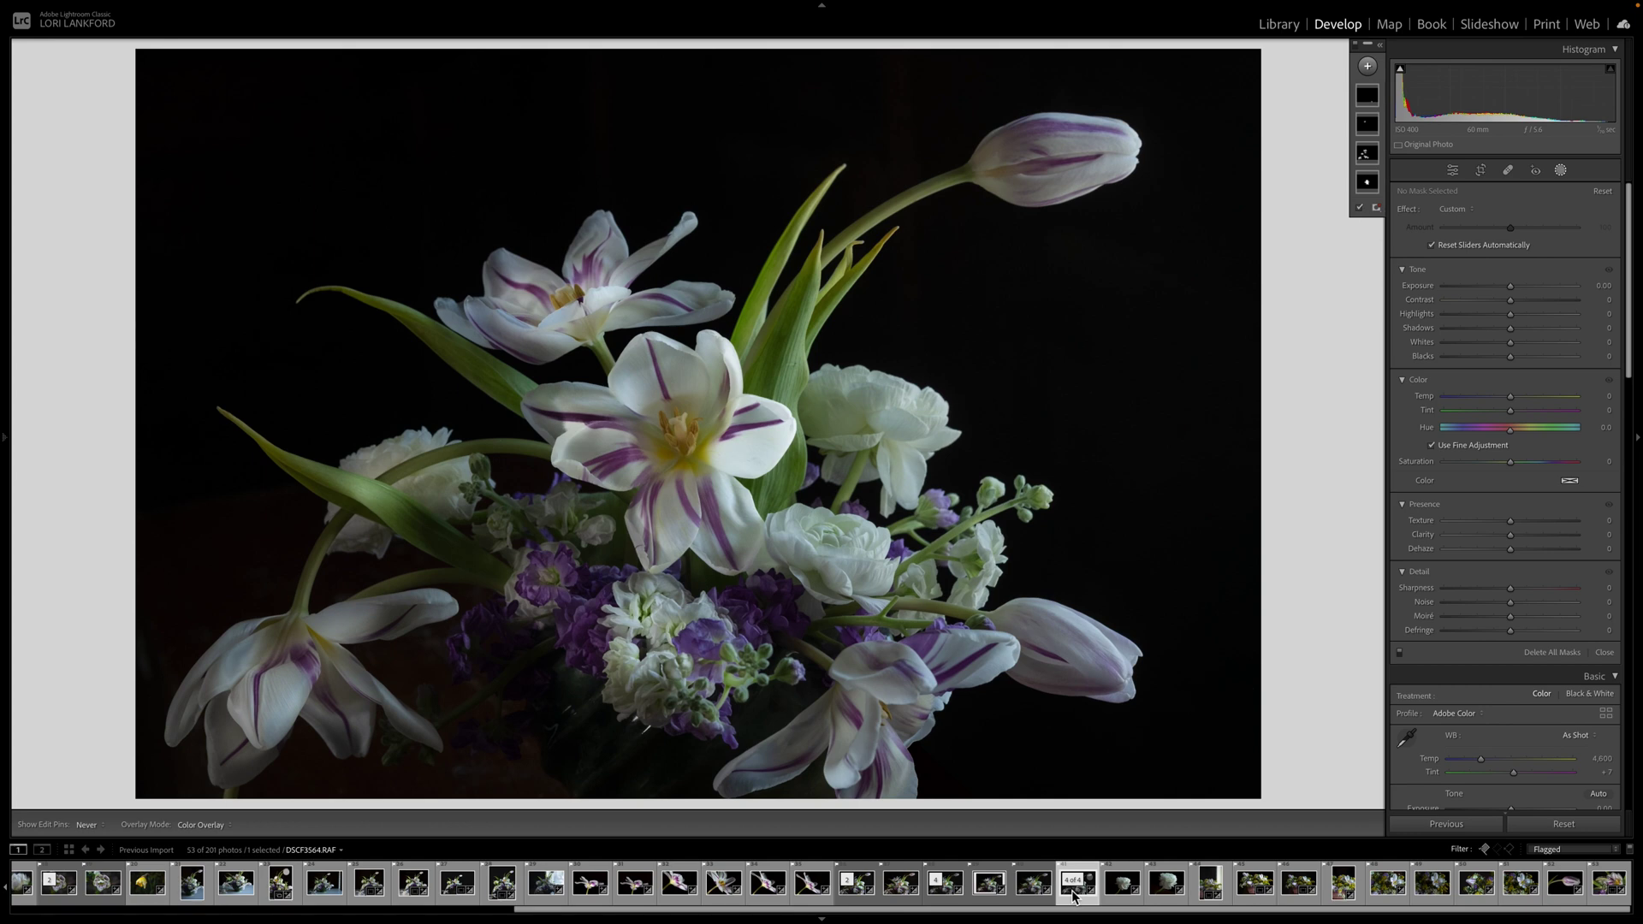
mouse_move(4, 444)
key("backslash")
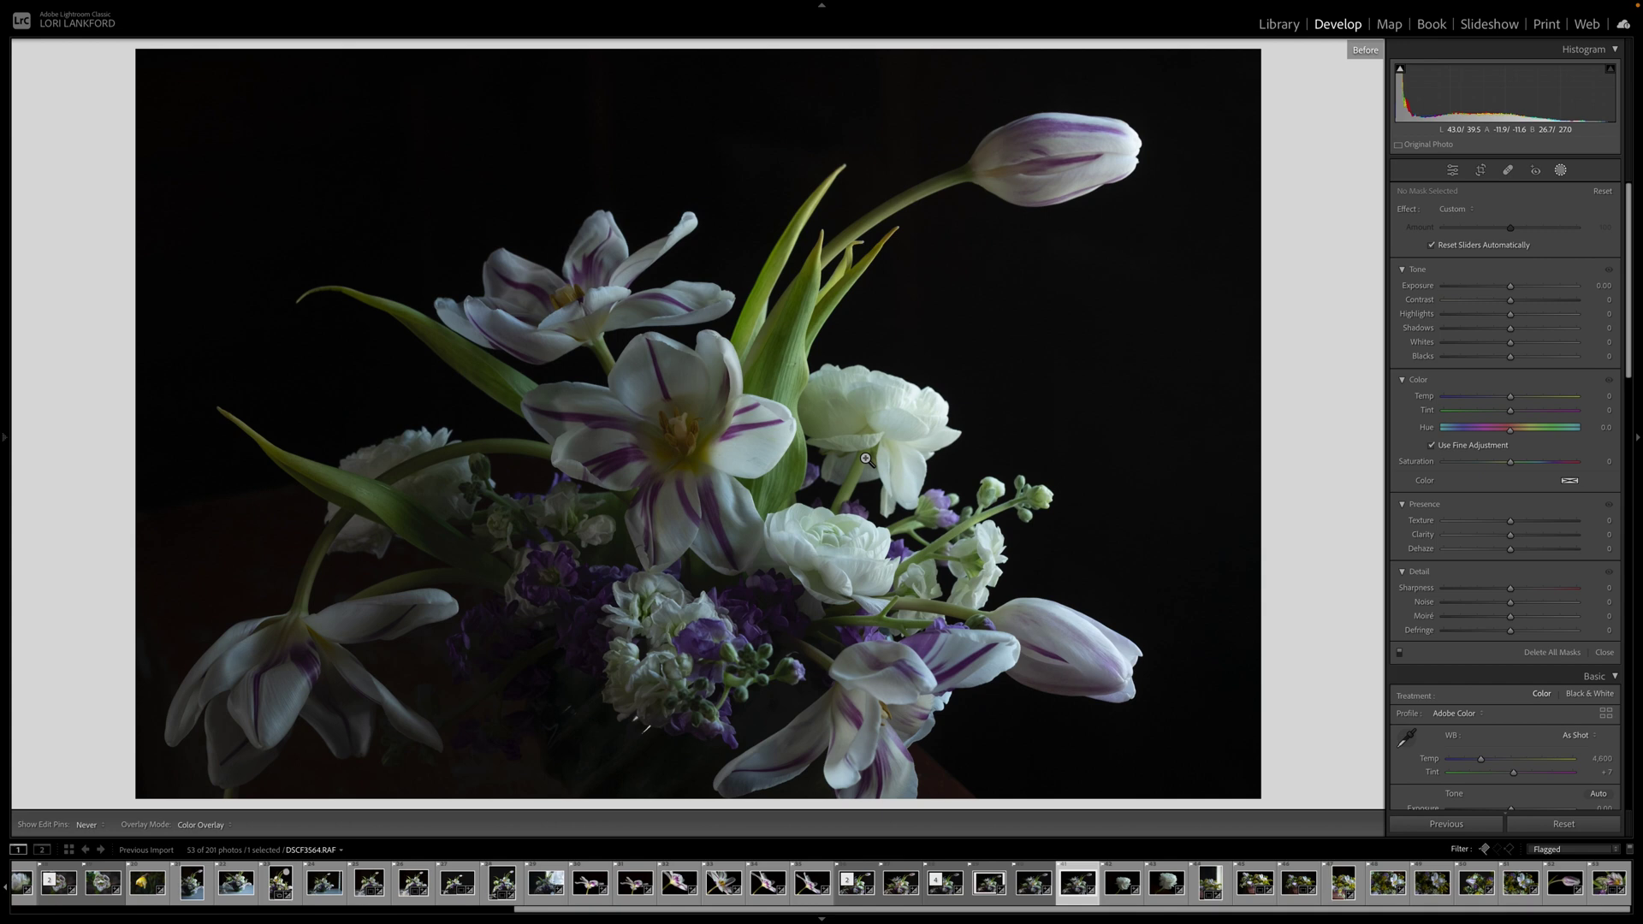
key("backslash")
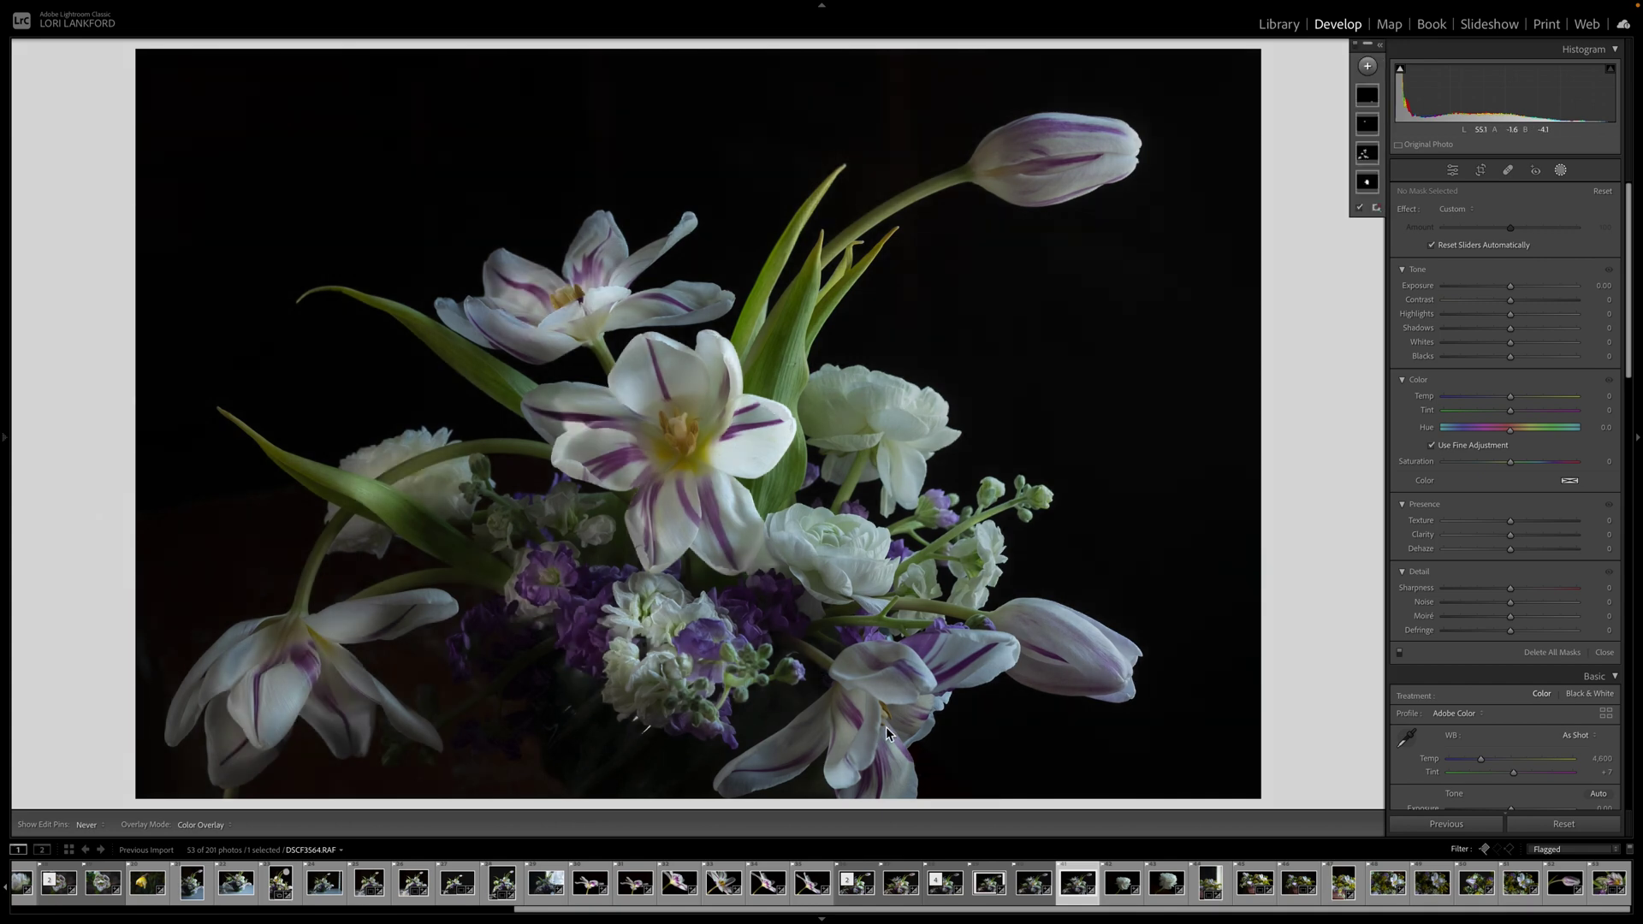
key("backslash")
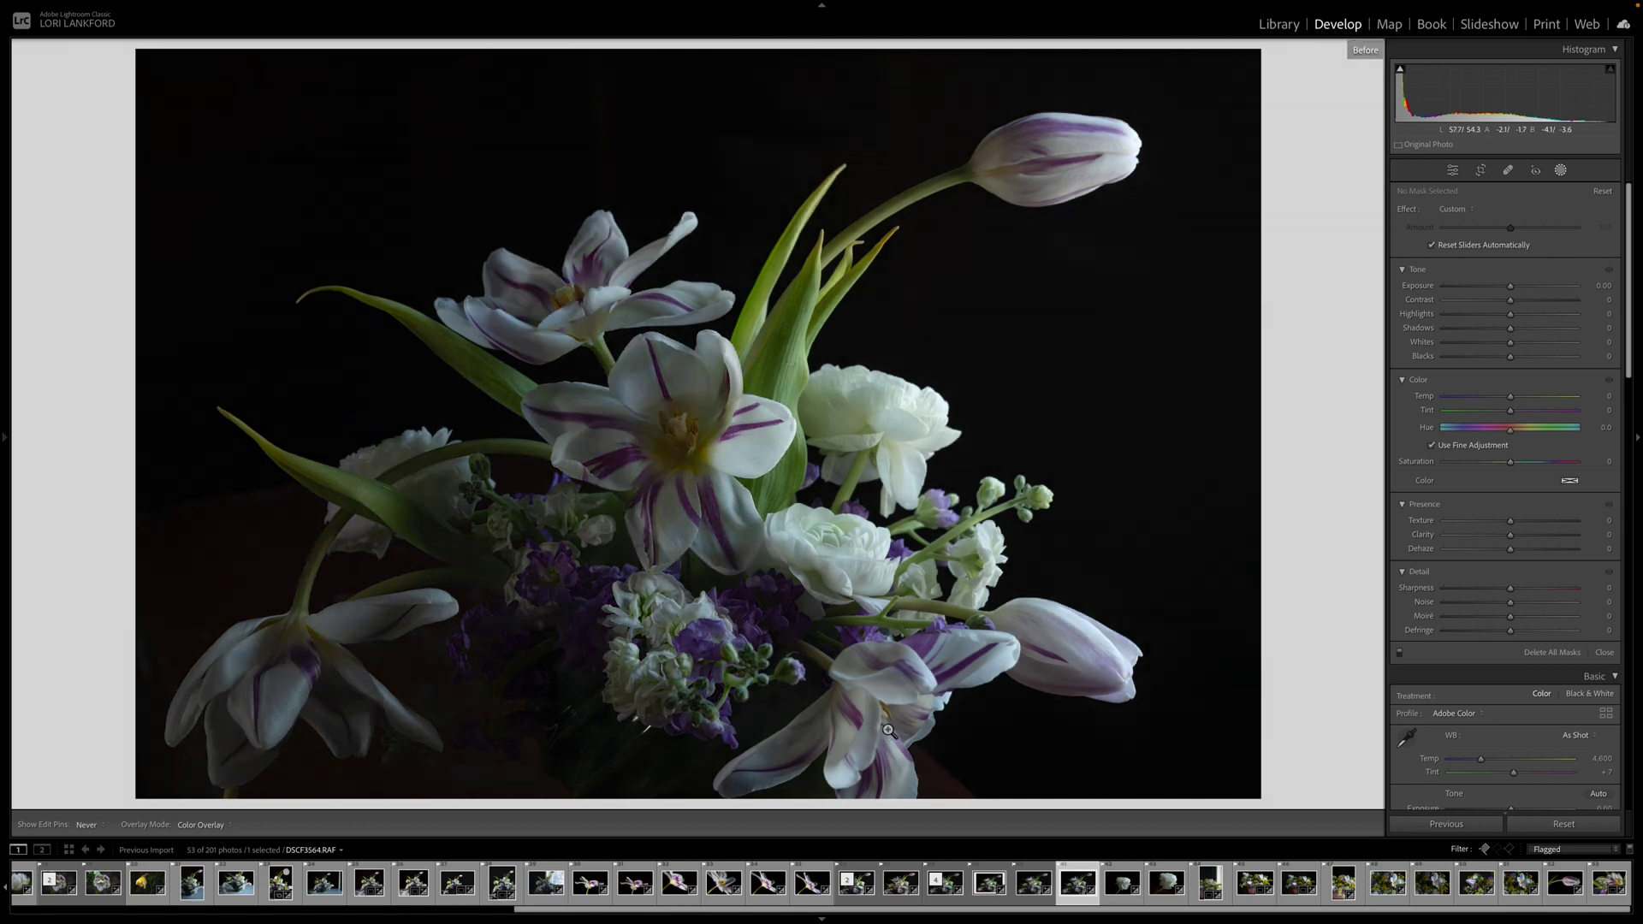
key("backslash")
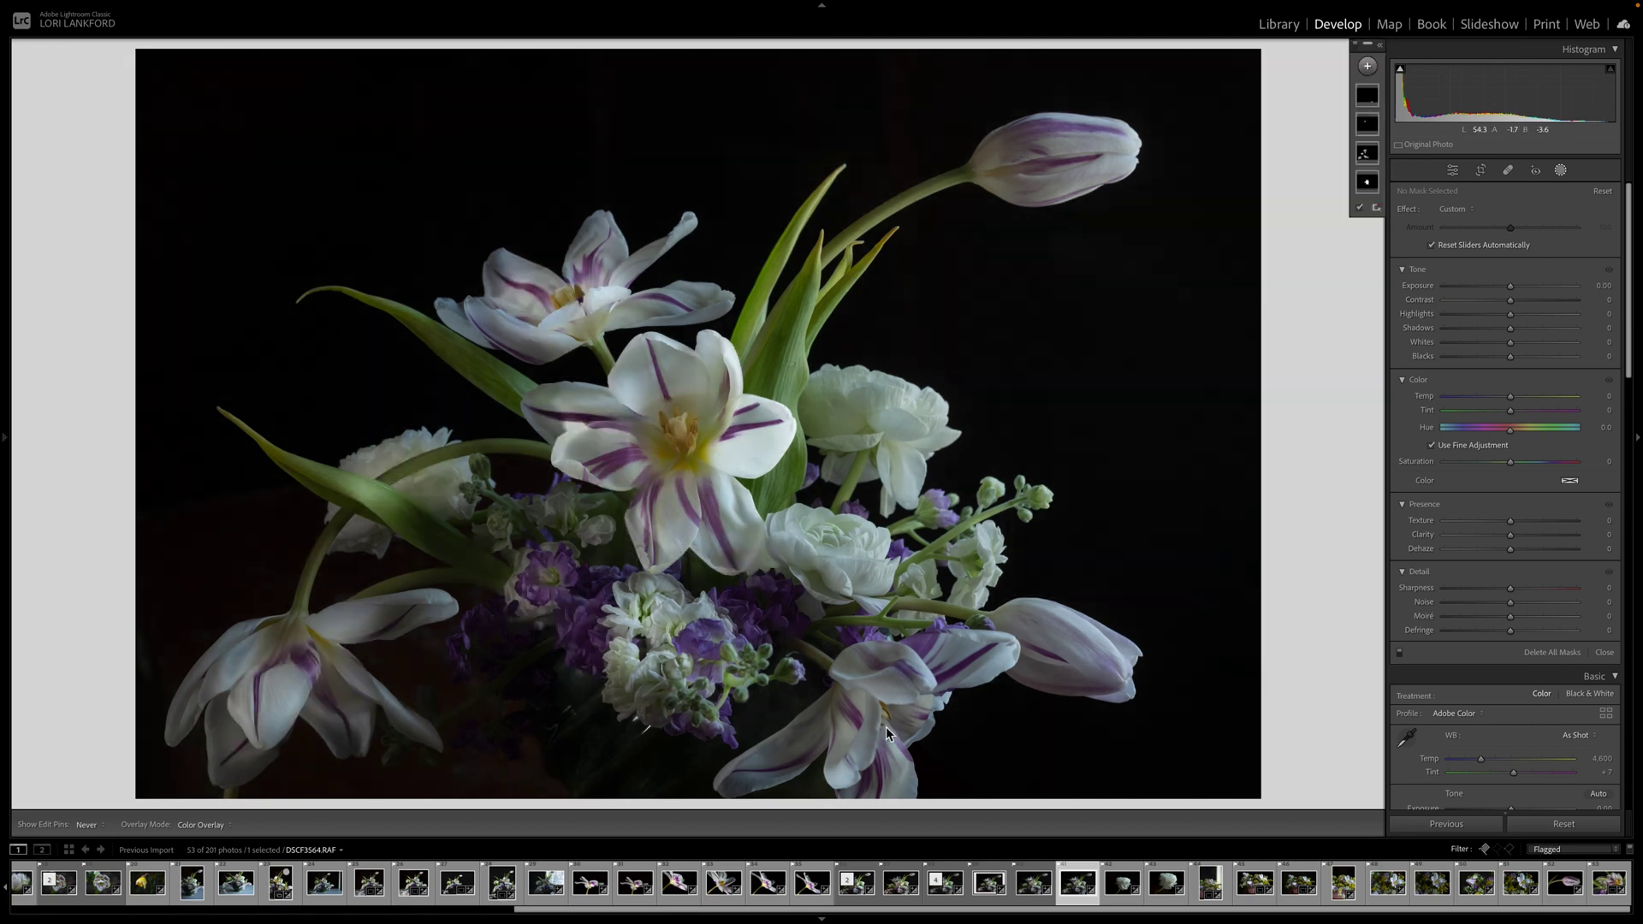
key("backslash")
key("backslash")
Preview the central-tulip, surrounding-flowers, upper-left-tulip and bottom-centre masks, then exit masking to the main adjustments.
left_click(1368, 183)
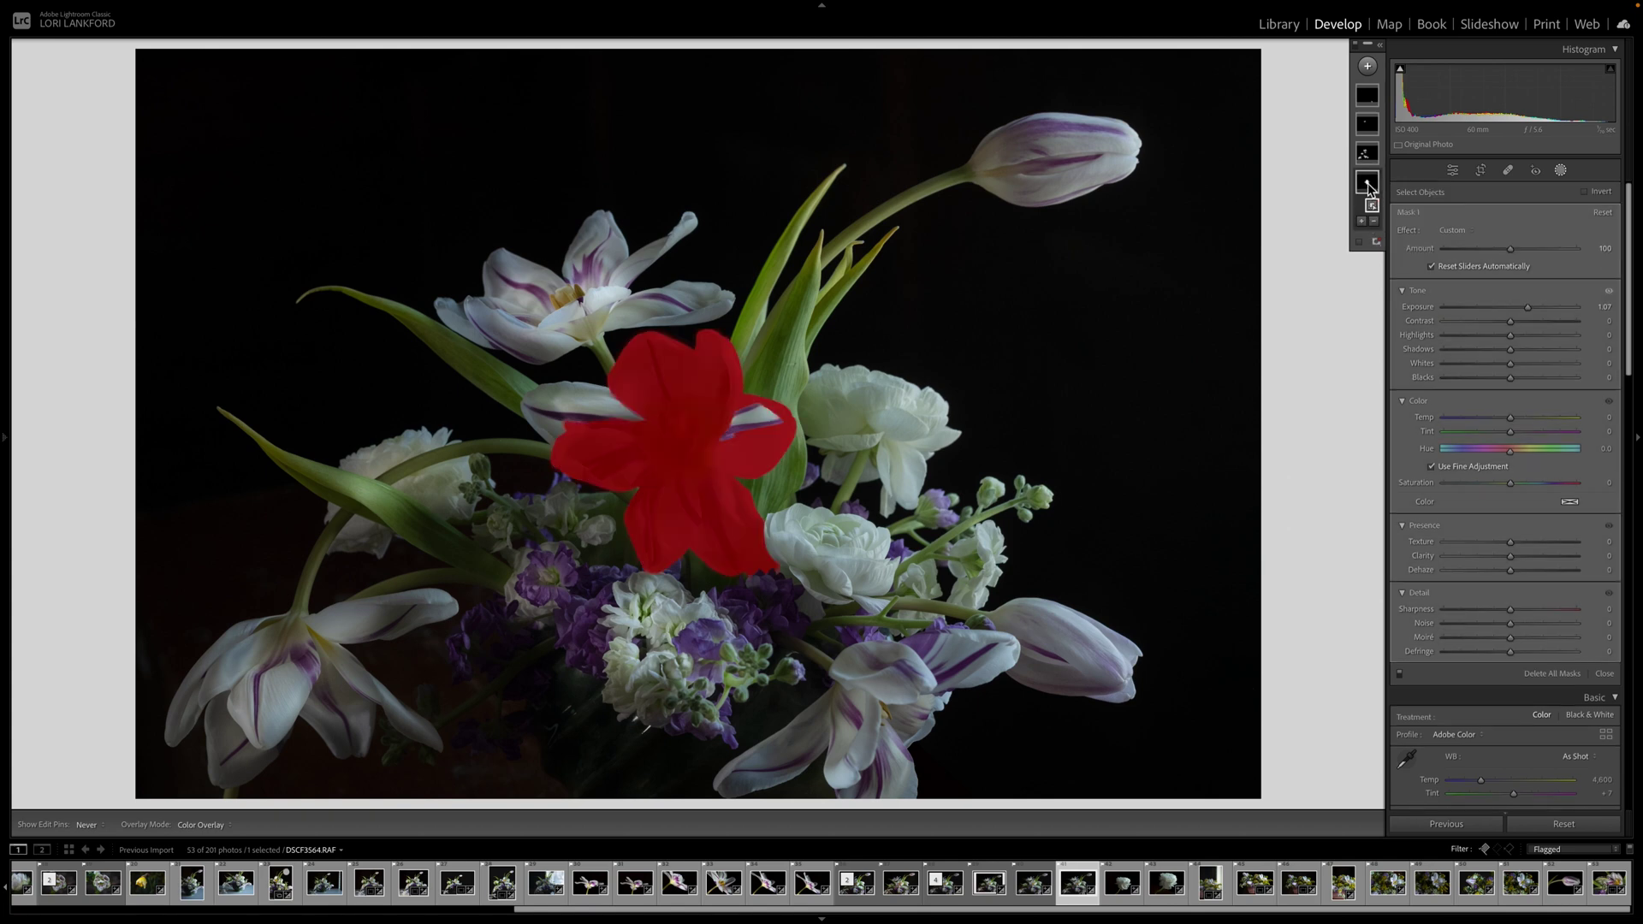
left_click(1367, 157)
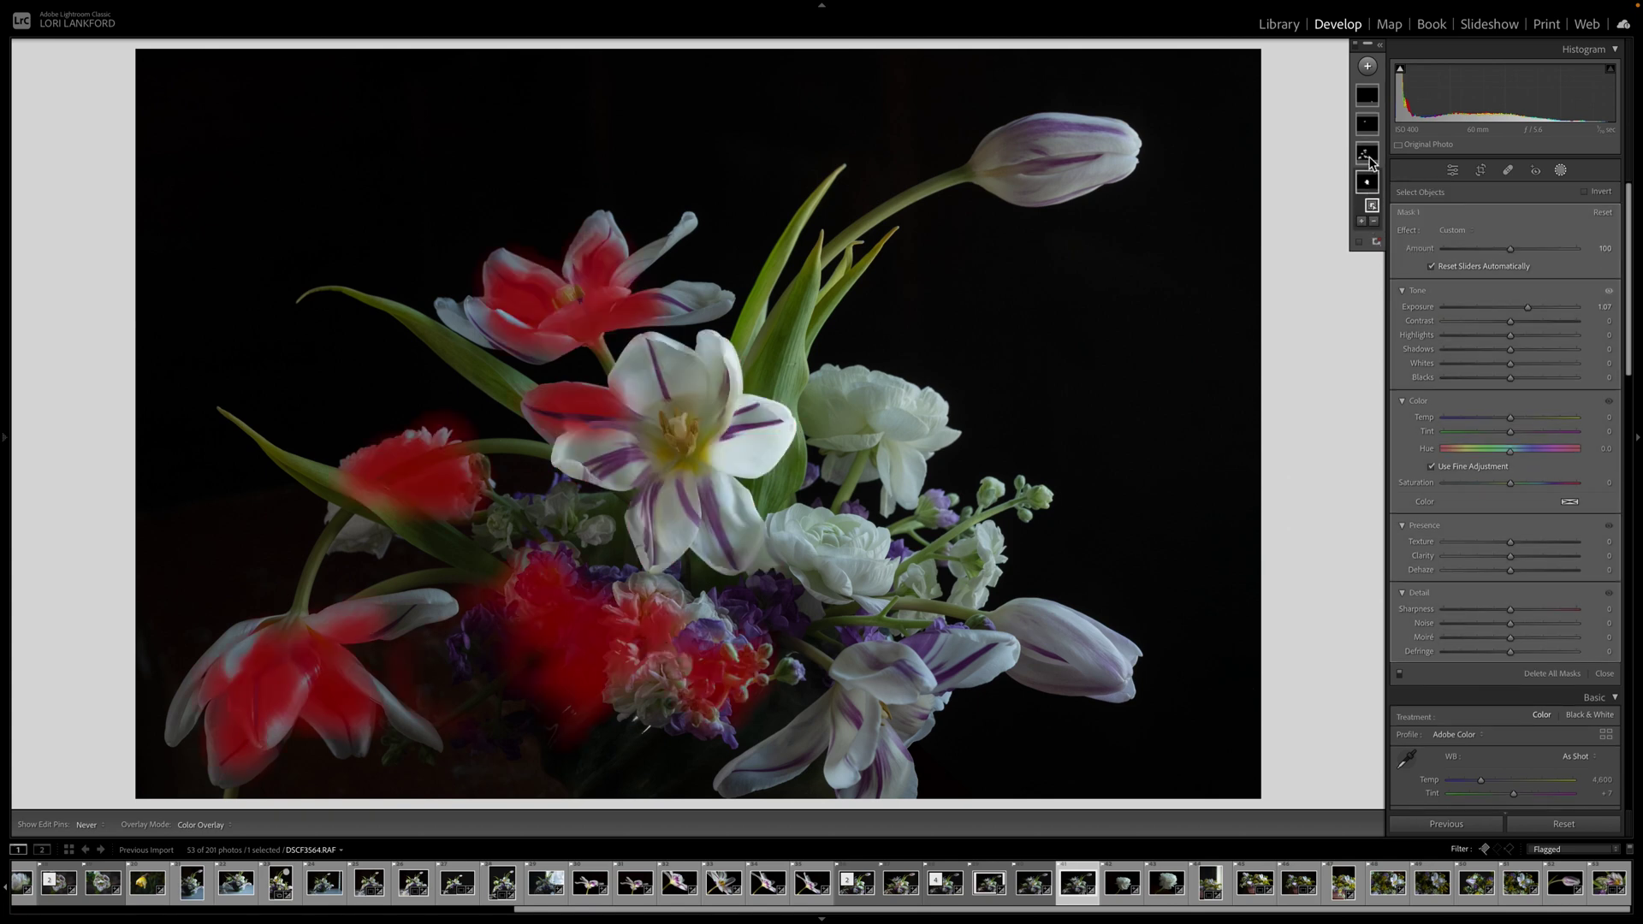
left_click(1371, 129)
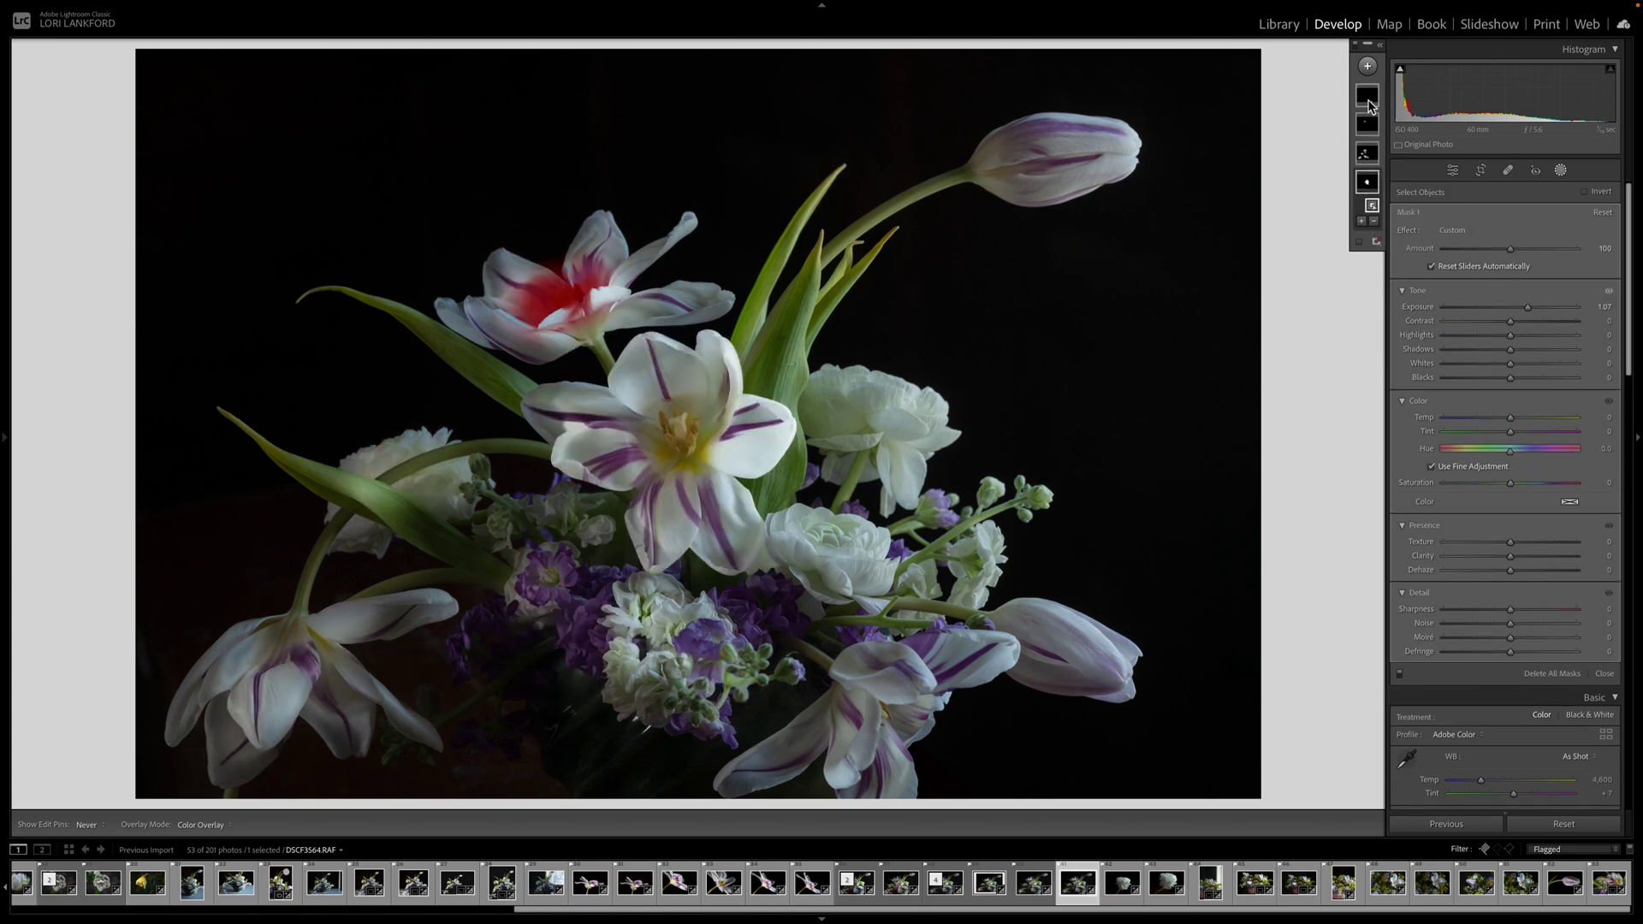
left_click(1370, 103)
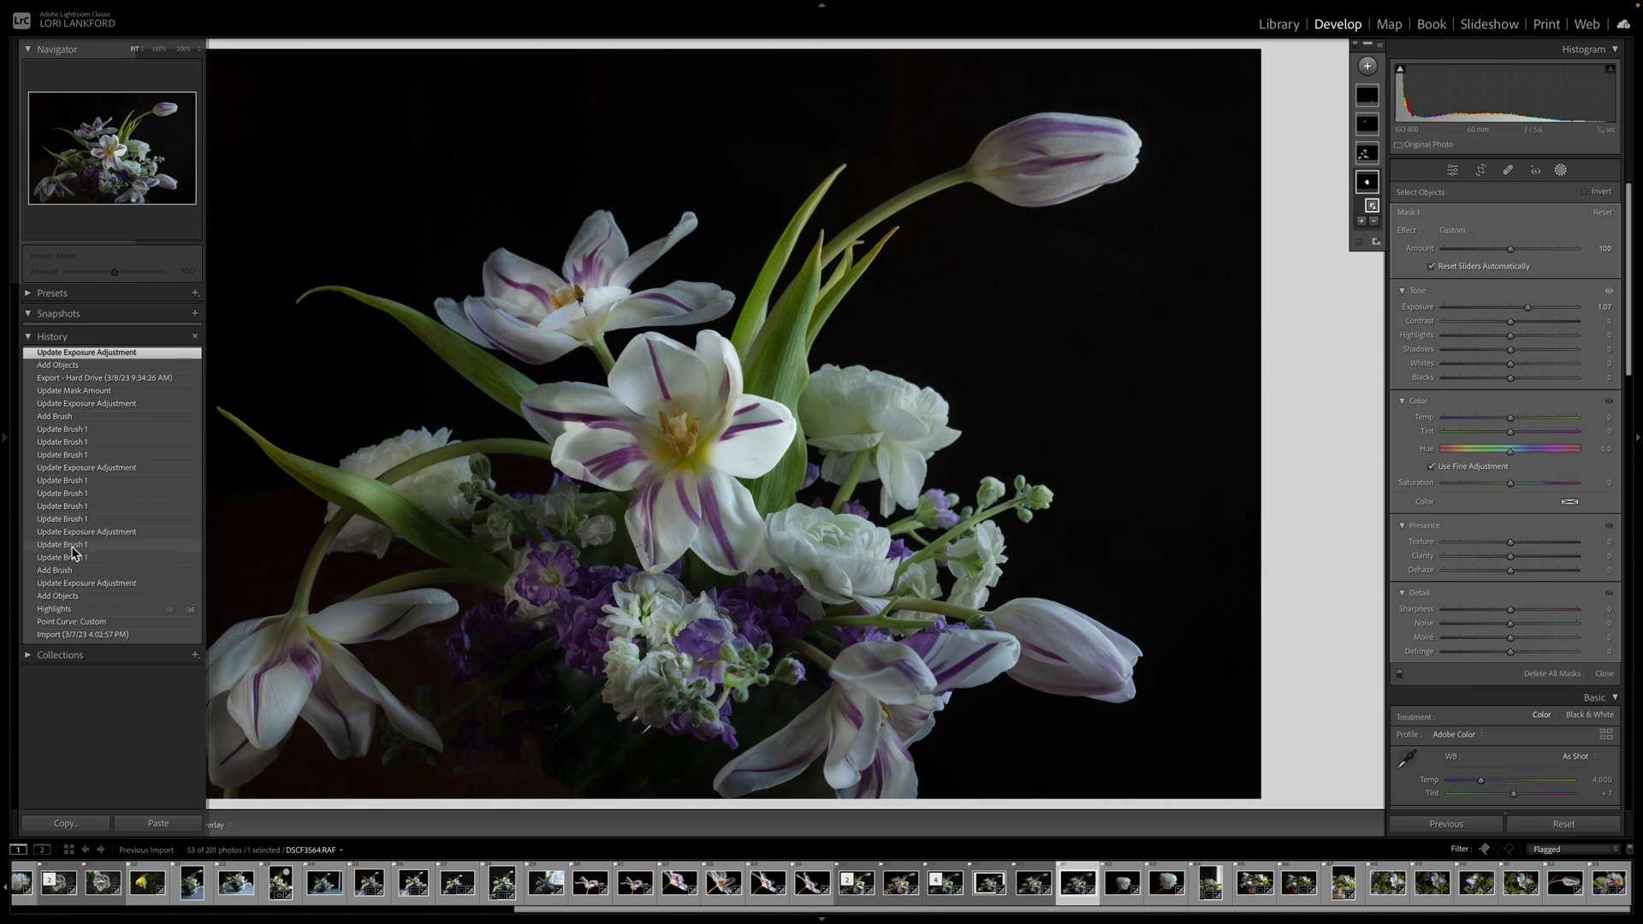
left_click(1600, 673)
scroll(1580, 669, "down", 5)
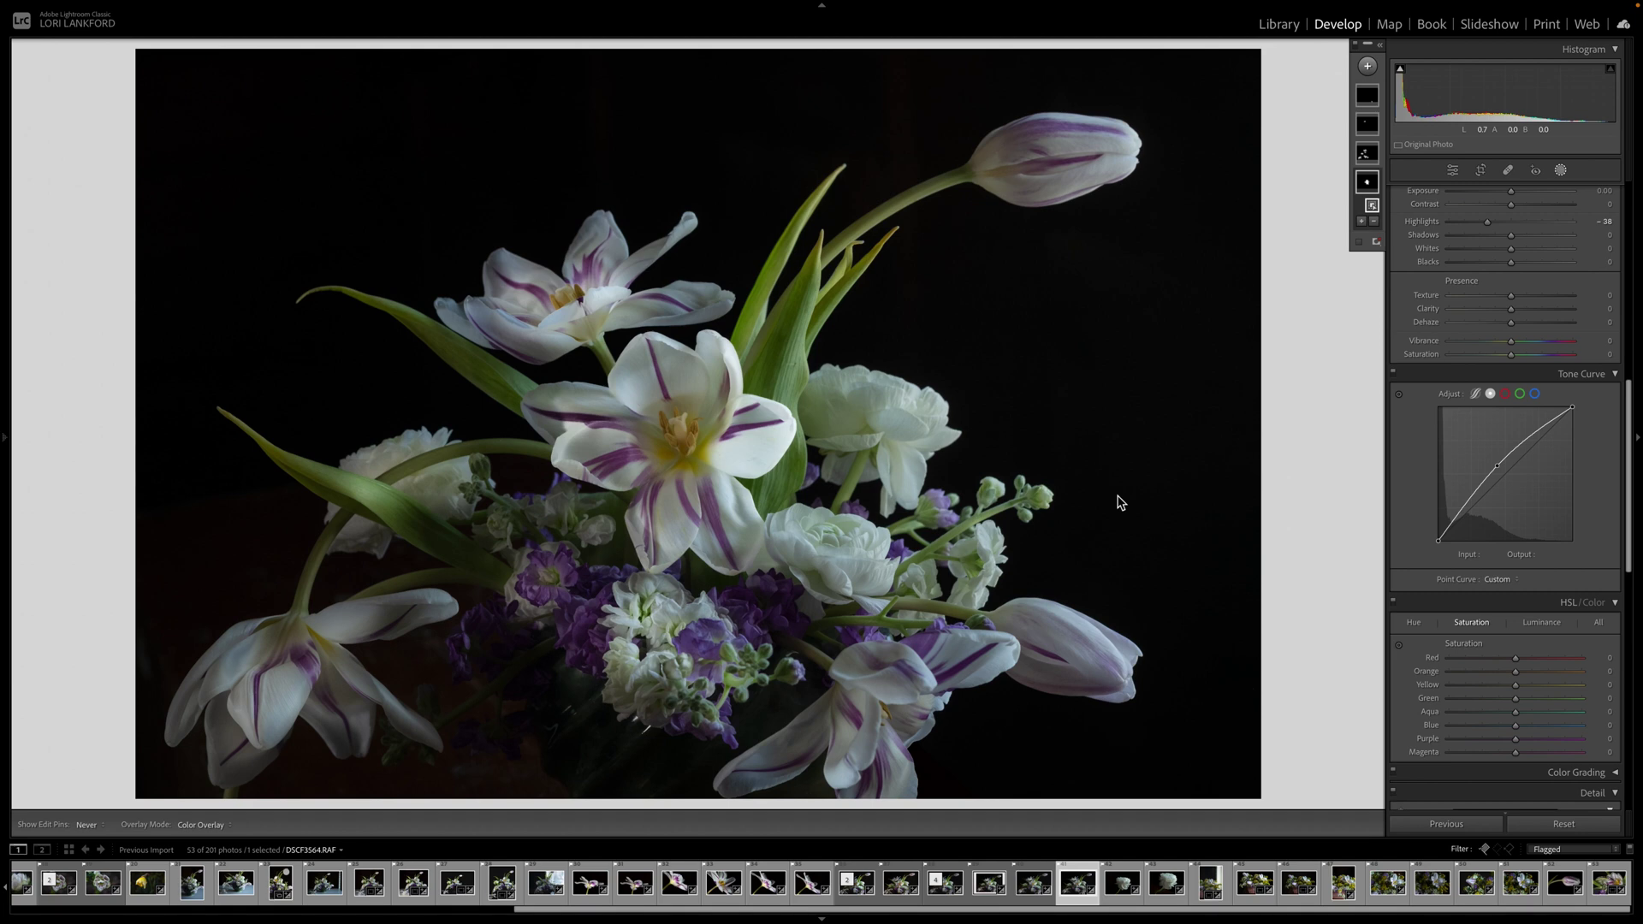
Open a copy of the tulip photo with Lightroom adjustments in Topaz Studio 2 via Edit In.
right_click(1020, 504)
key("Escape")
right_click(1020, 503)
mouse_move(1065, 622)
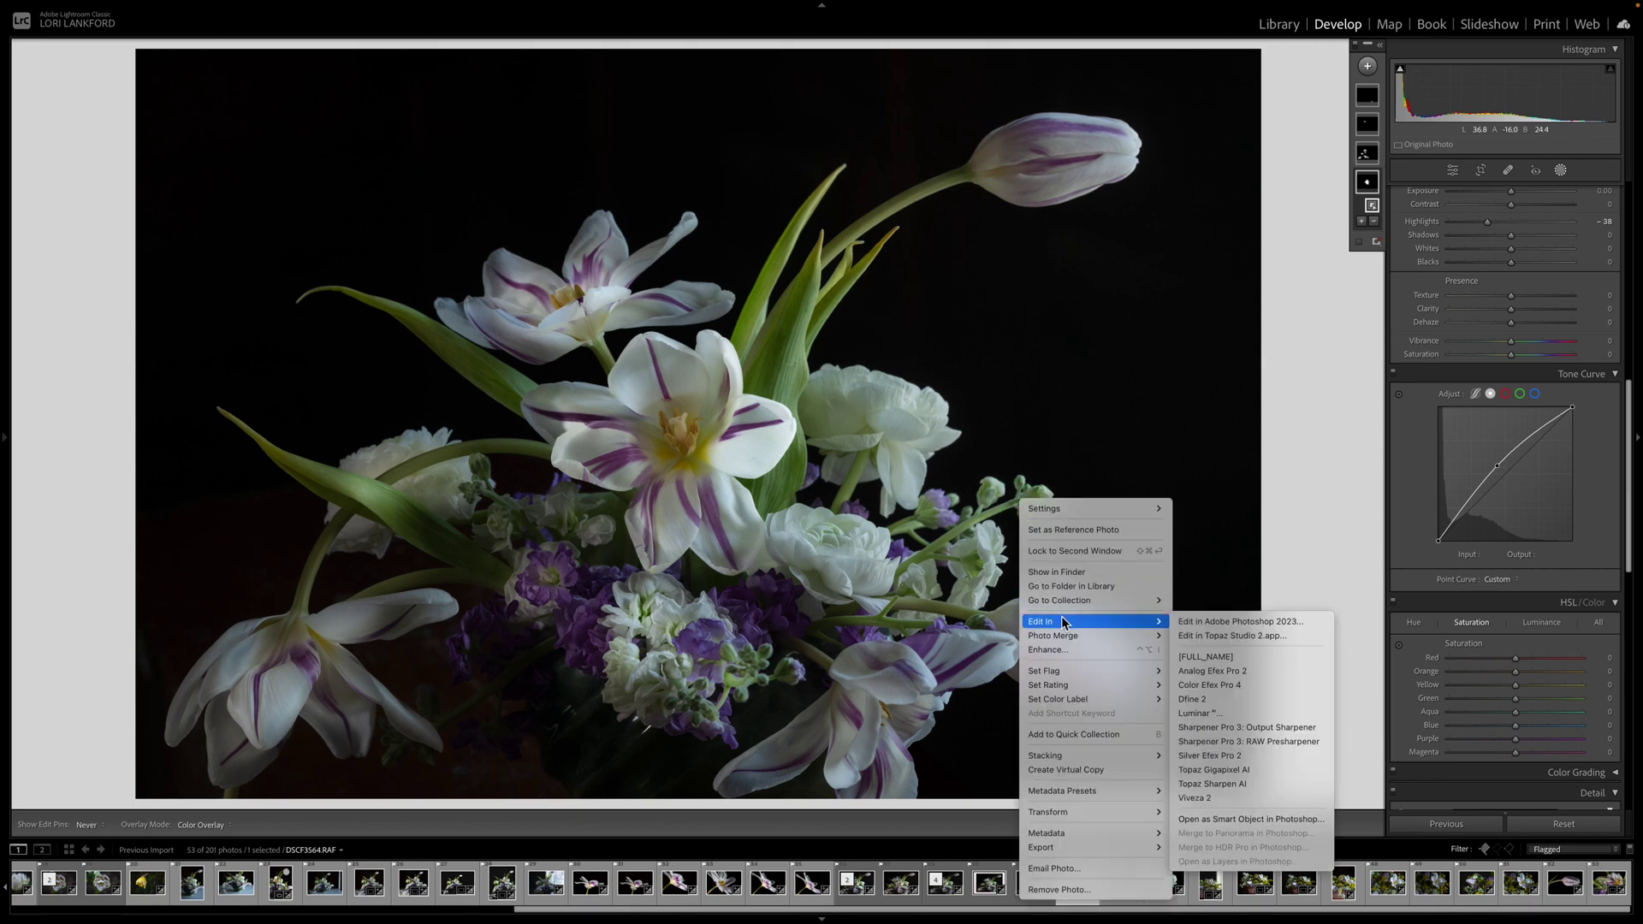
left_click(1270, 635)
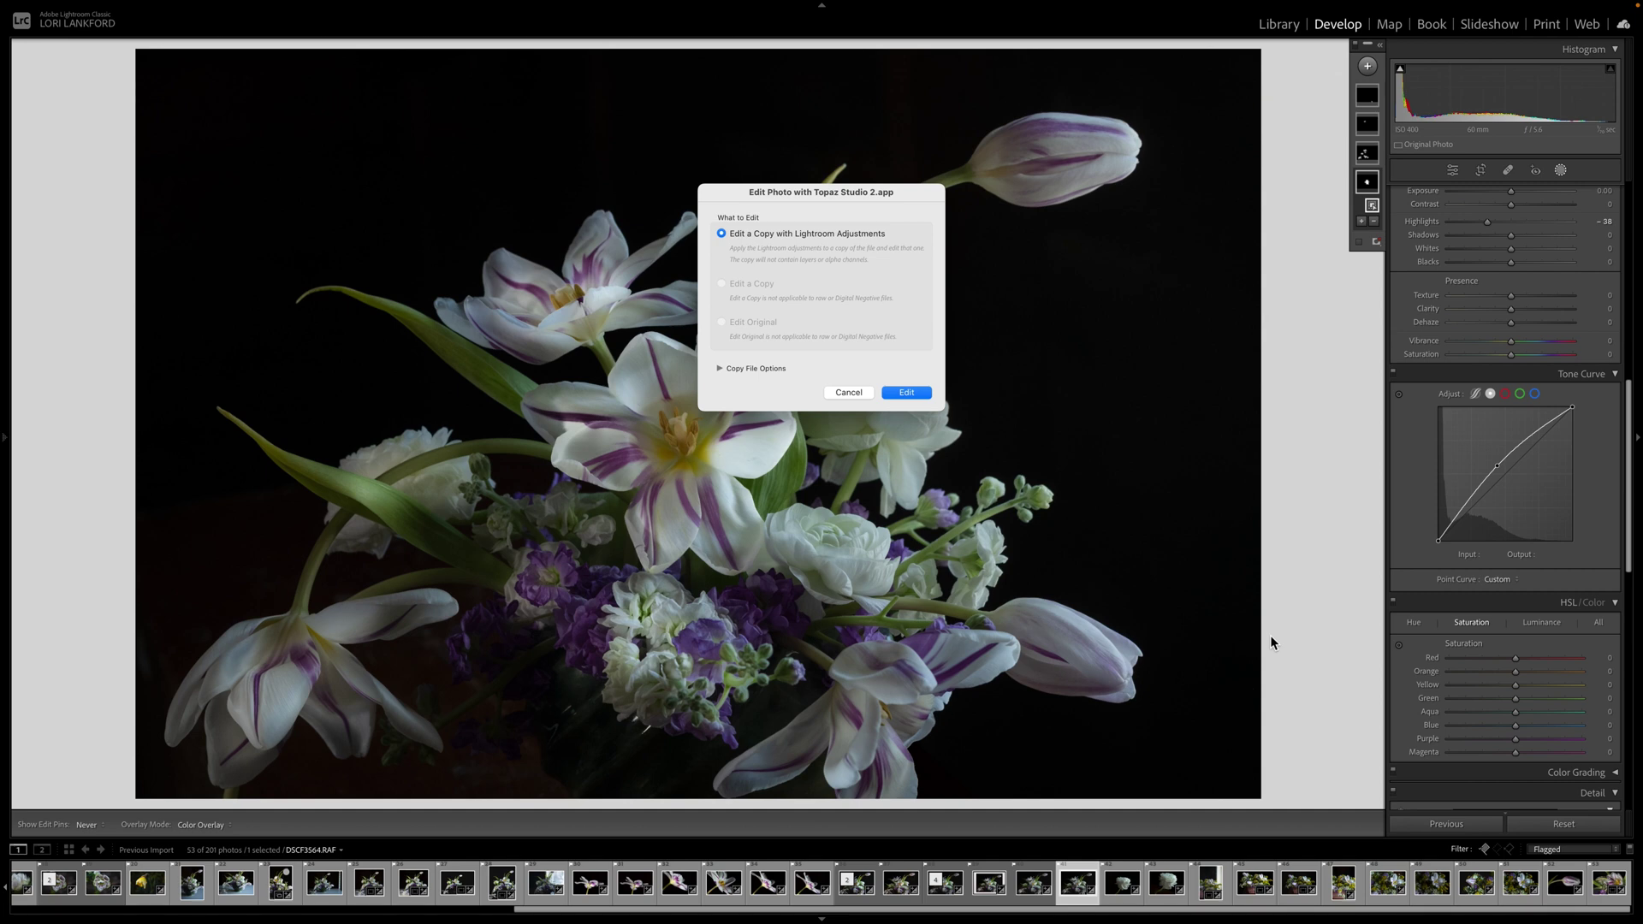
left_click(906, 392)
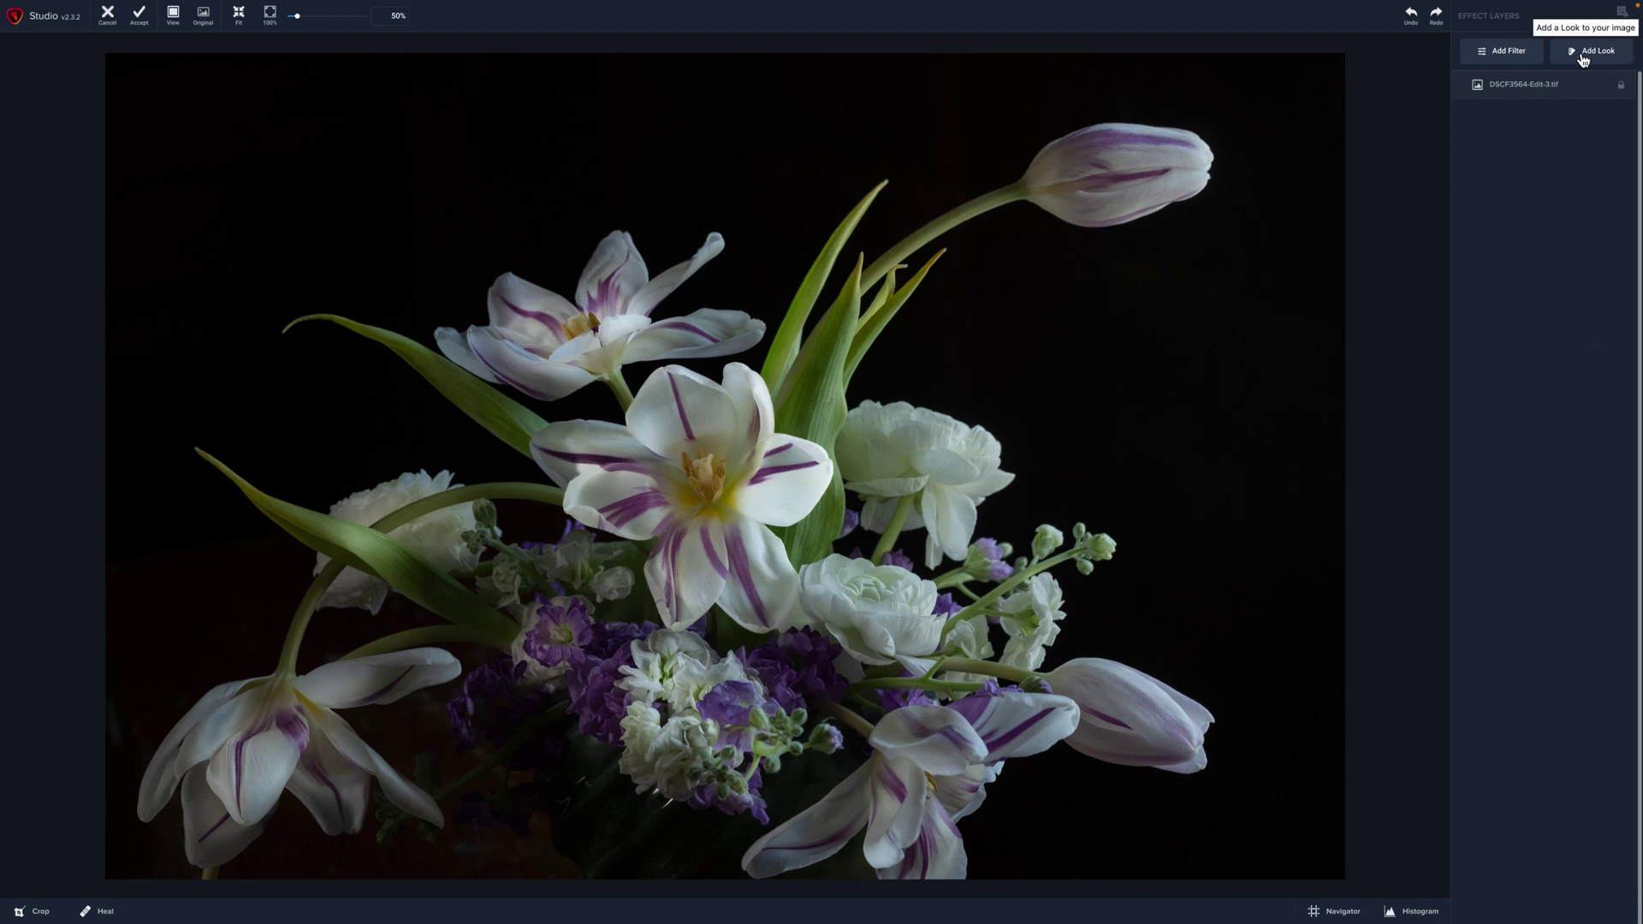
Find the Fur and Feathers look, lower its strength through 41 and 32 to 24, and apply it.
left_click(1581, 58)
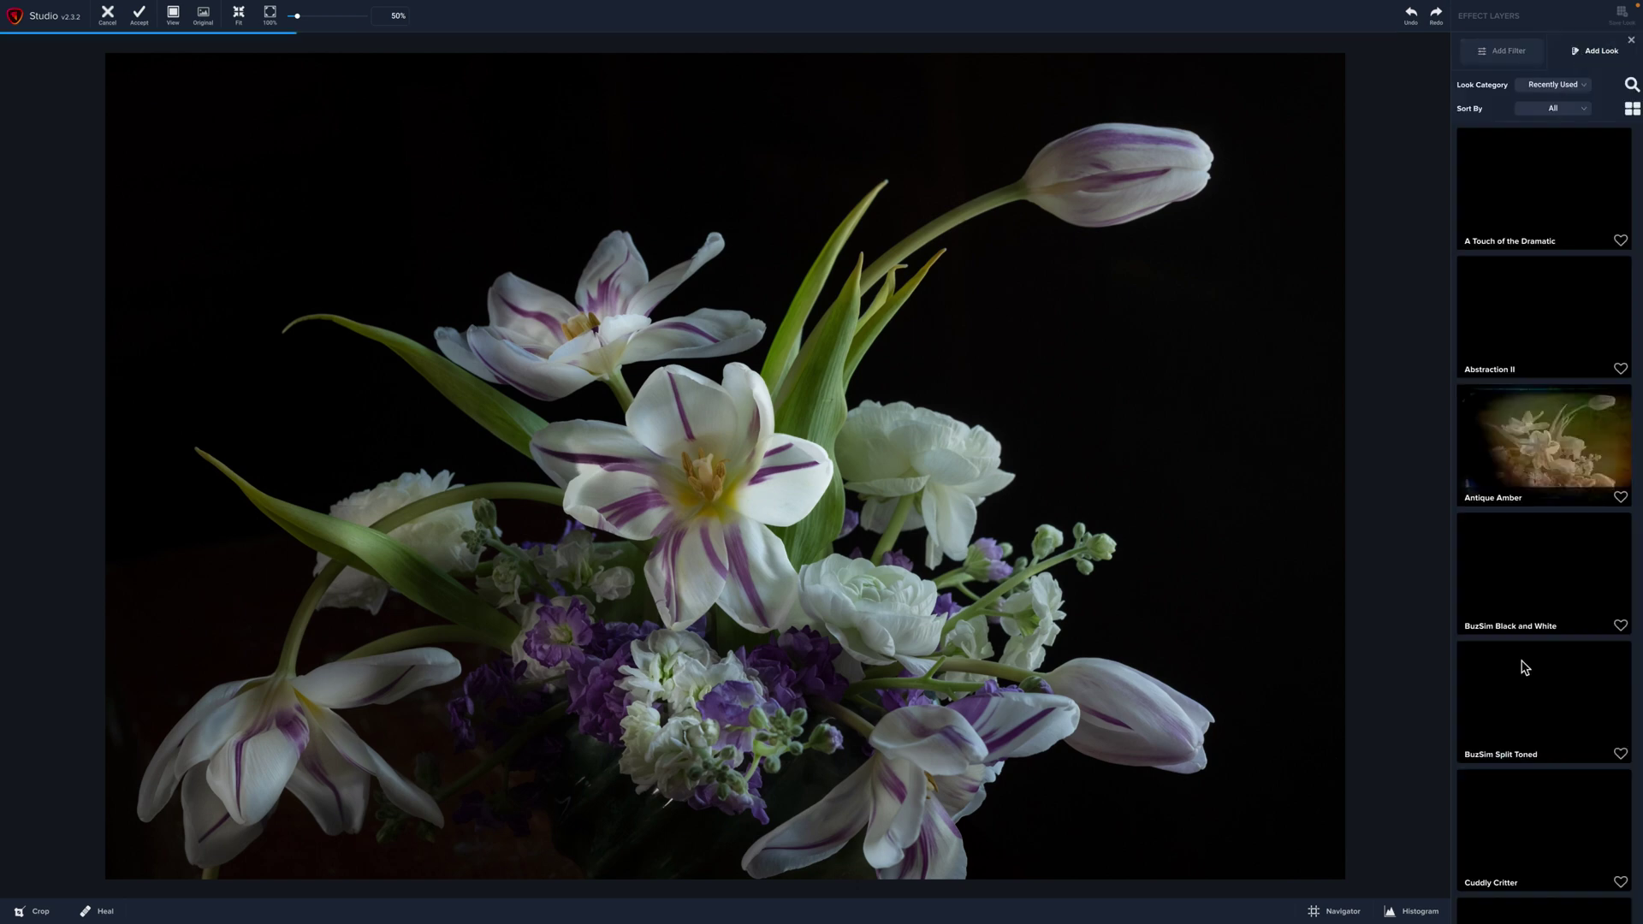
scroll(1524, 667, "down", 5)
scroll(1525, 668, "down", 2)
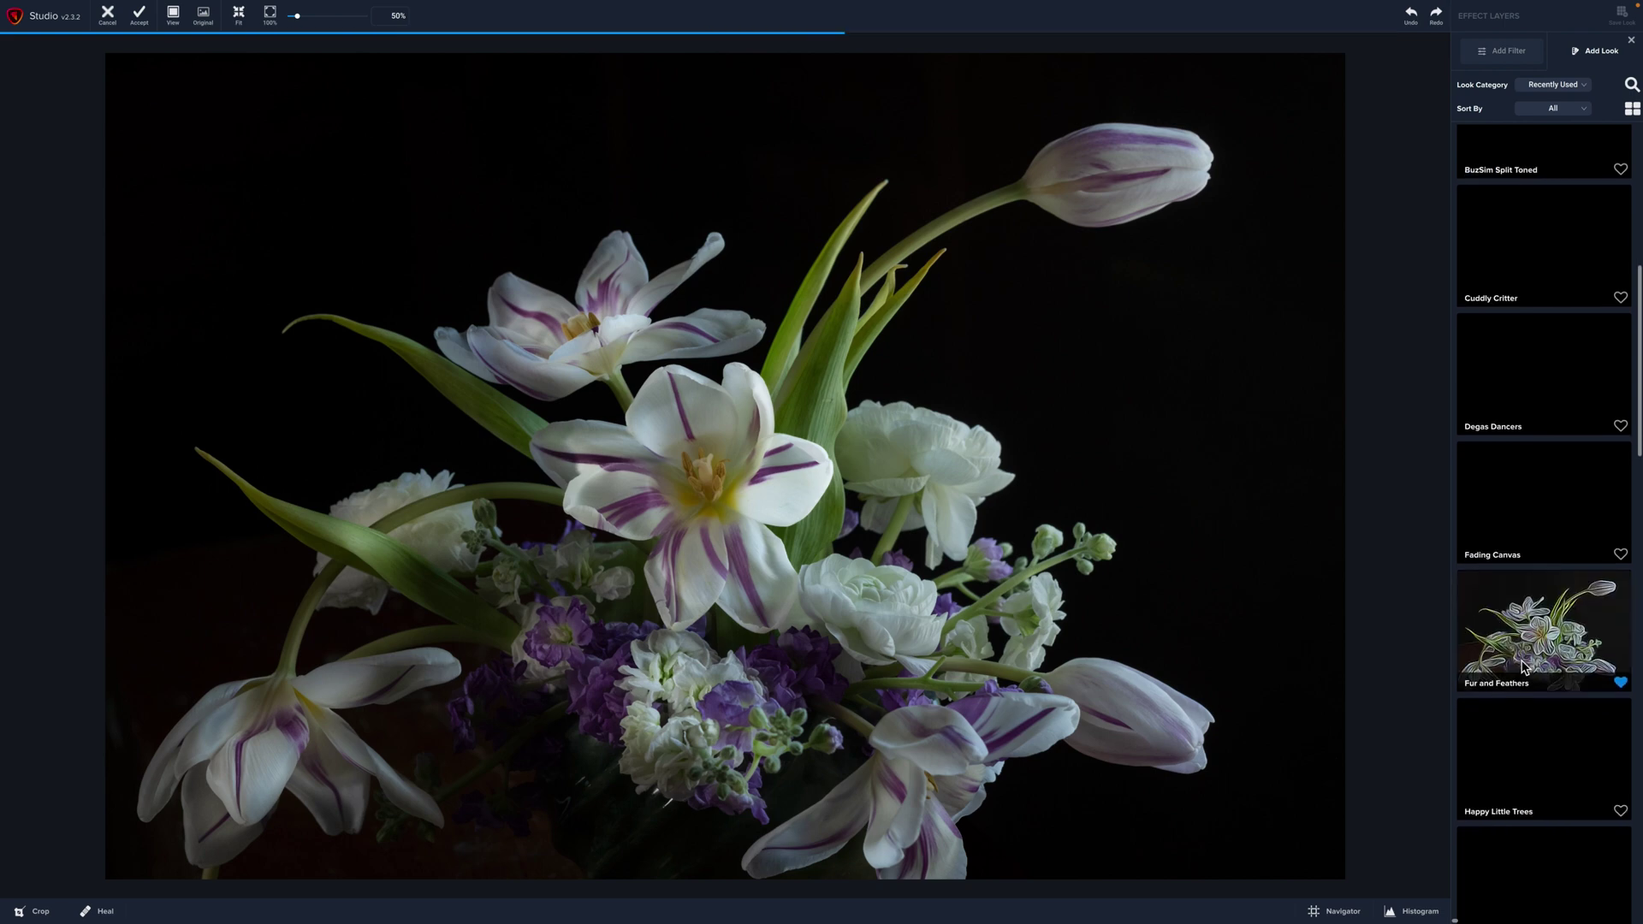
mouse_move(1536, 626)
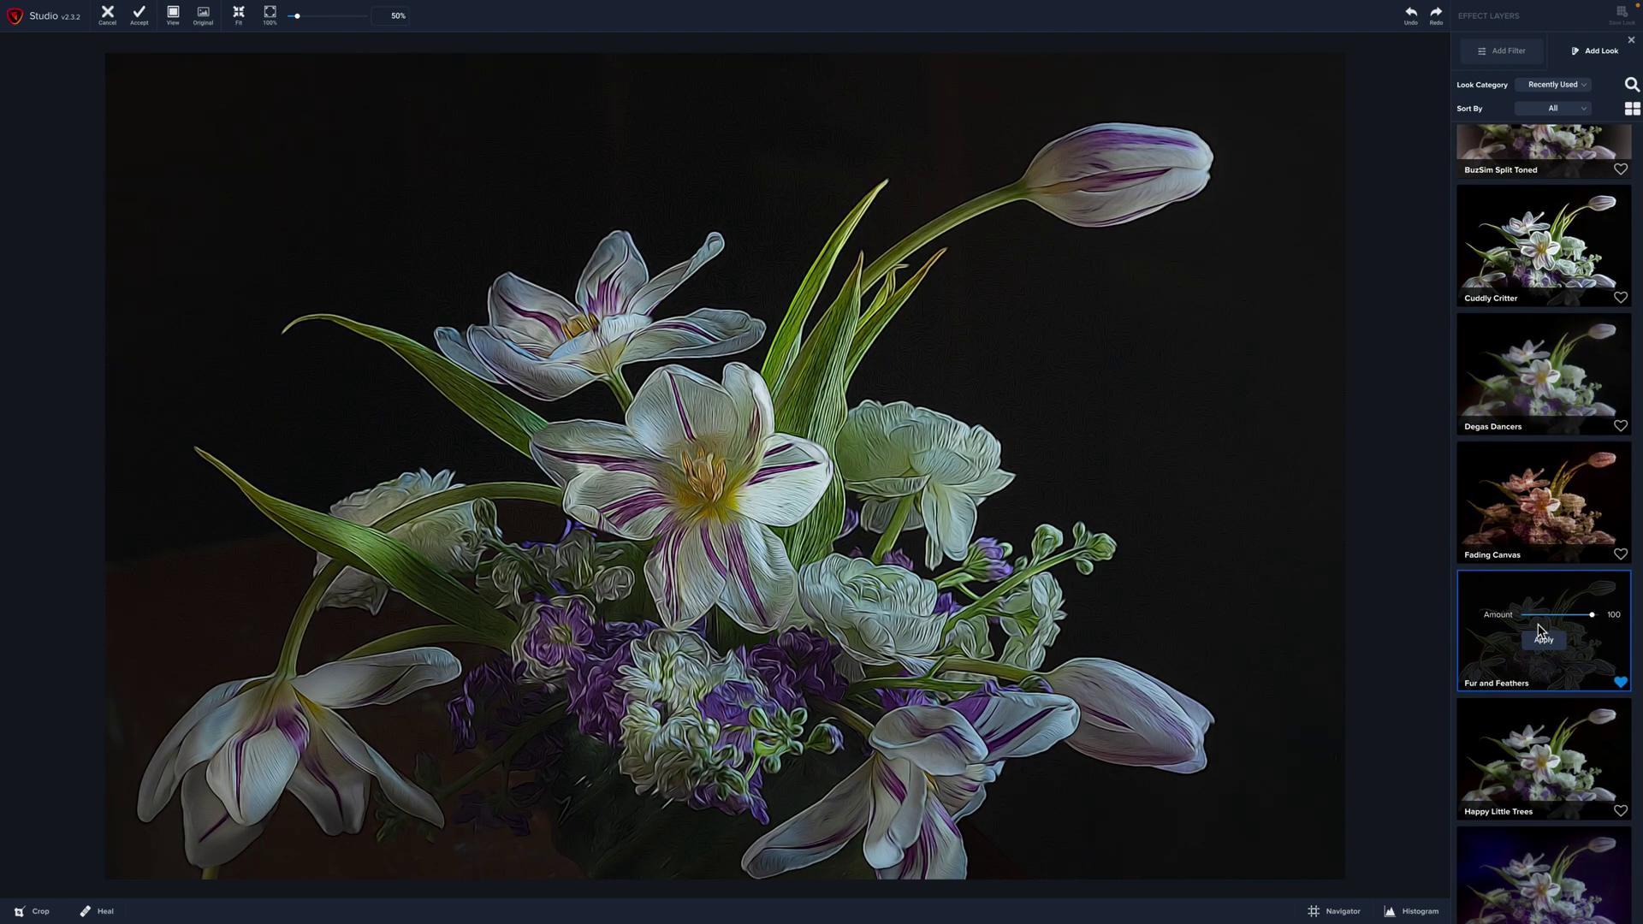
key("XF86MonBrightnessDown")
left_click(1553, 615)
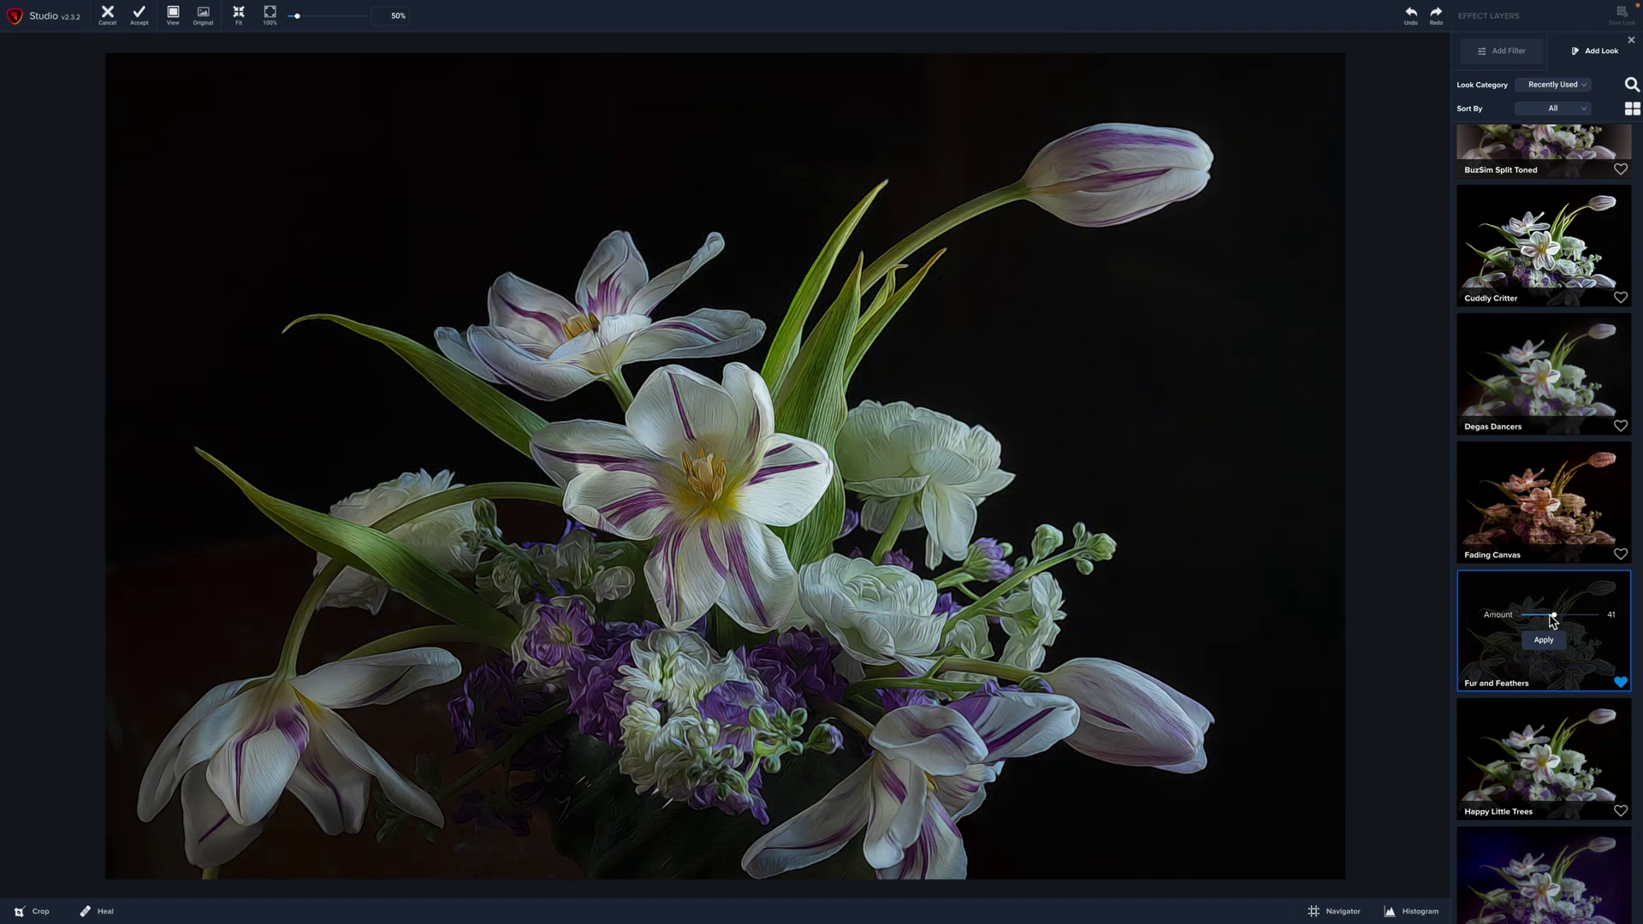
left_click_drag(1553, 616, 1545, 617)
left_click_drag(1547, 621, 1547, 621)
left_click(1545, 641)
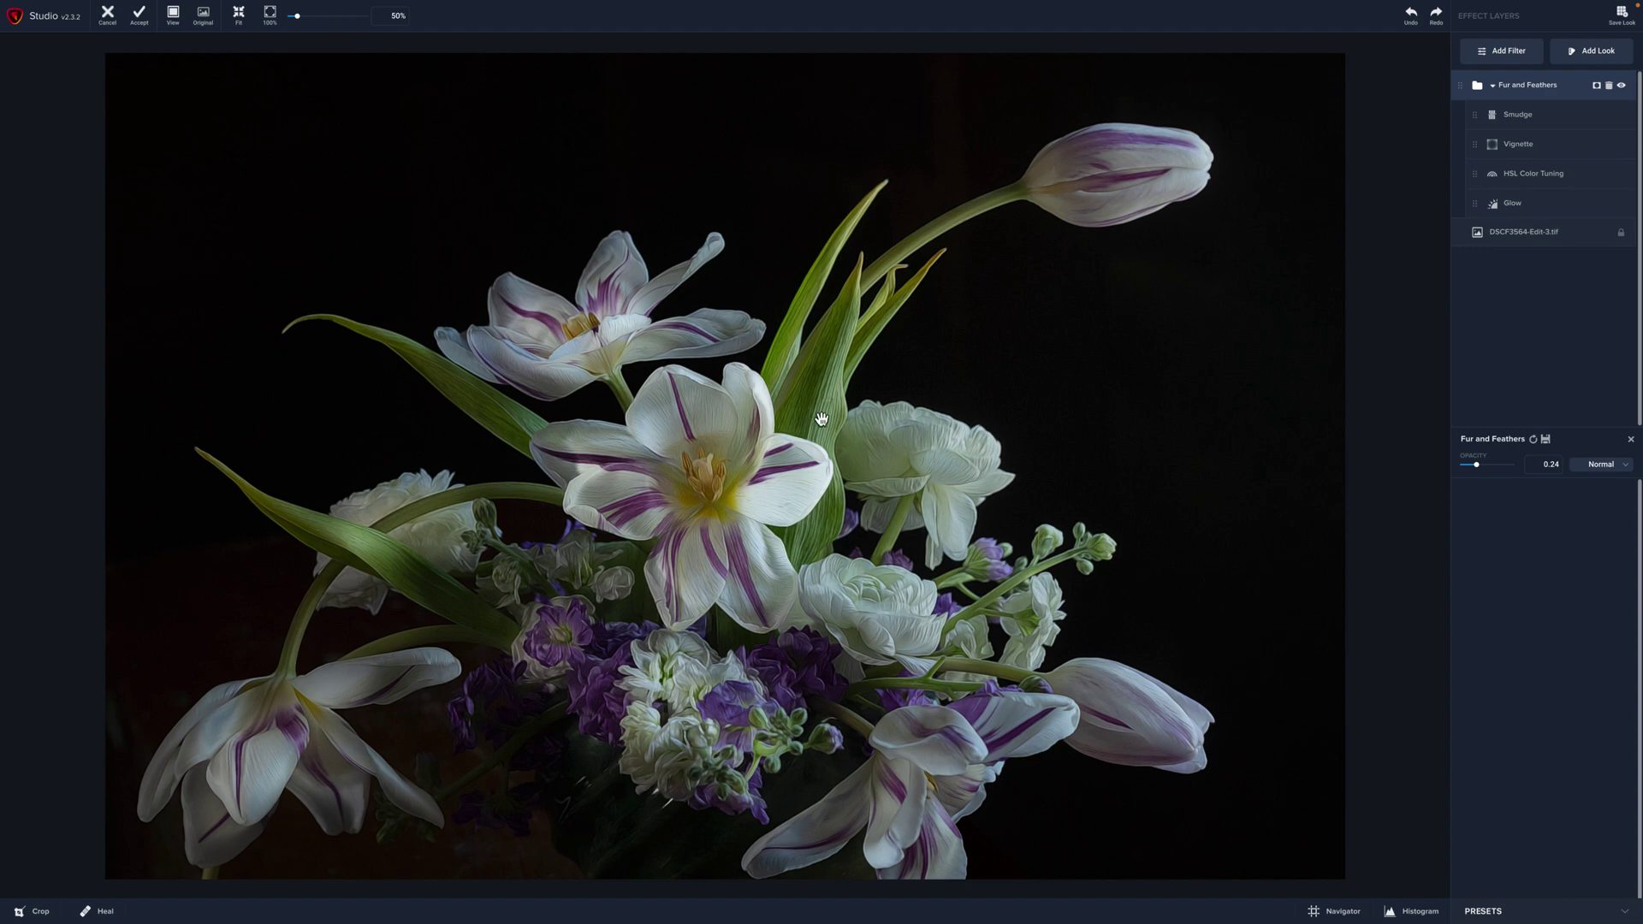
Add a brush mask to the Fur and Feathers layer and paint the tulip centre at 0.58 transparency.
left_click(1597, 87)
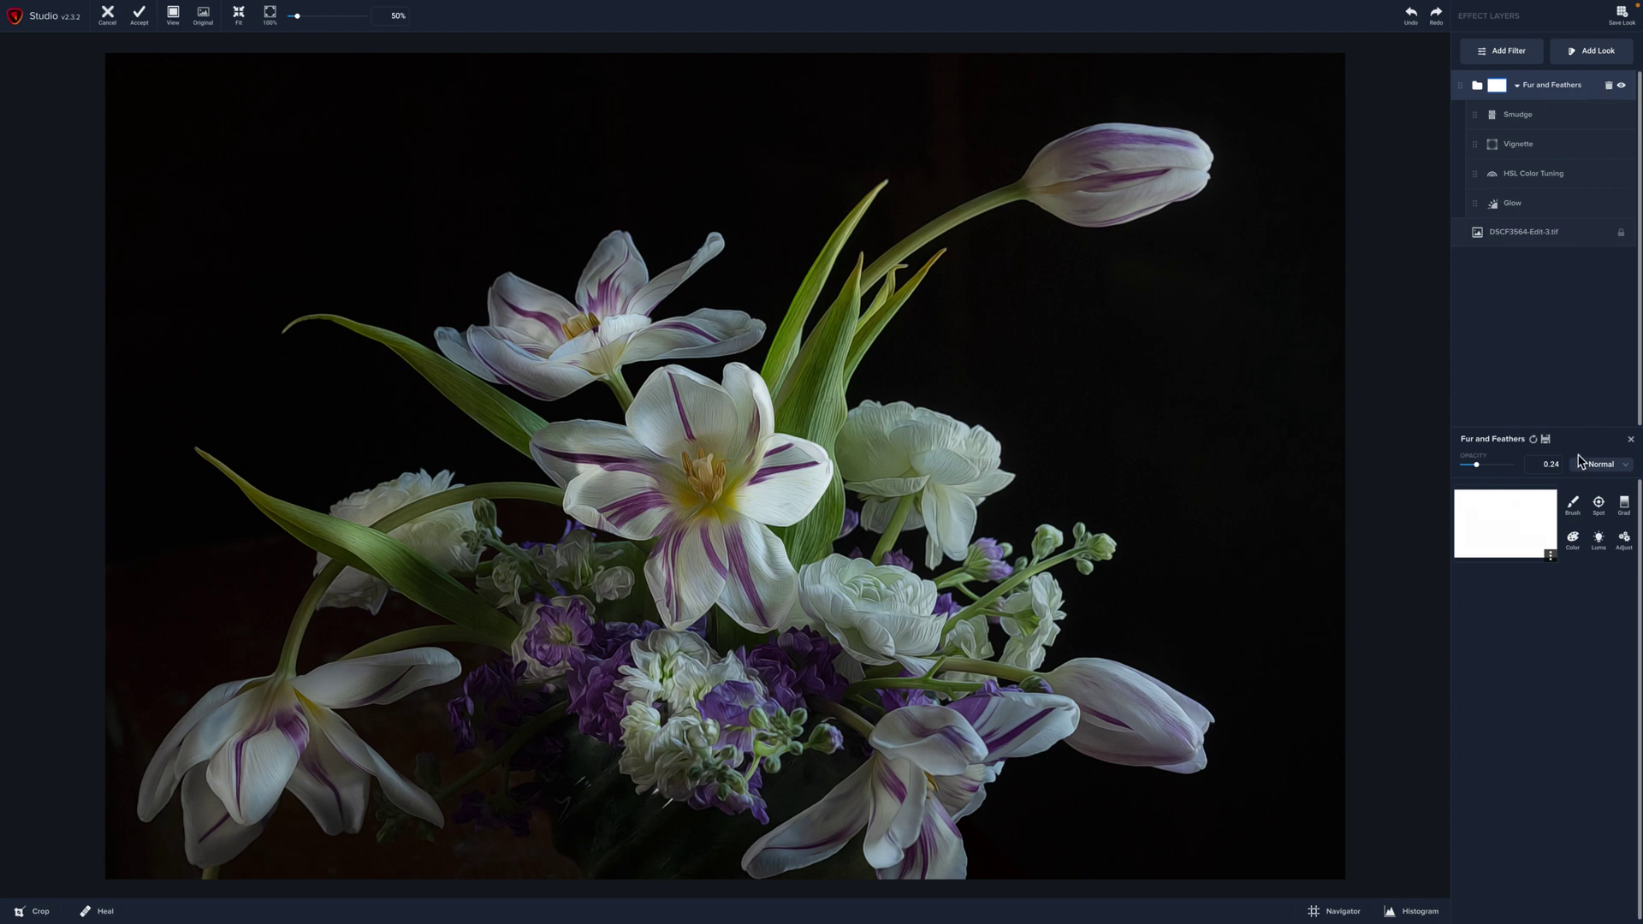
left_click(1574, 508)
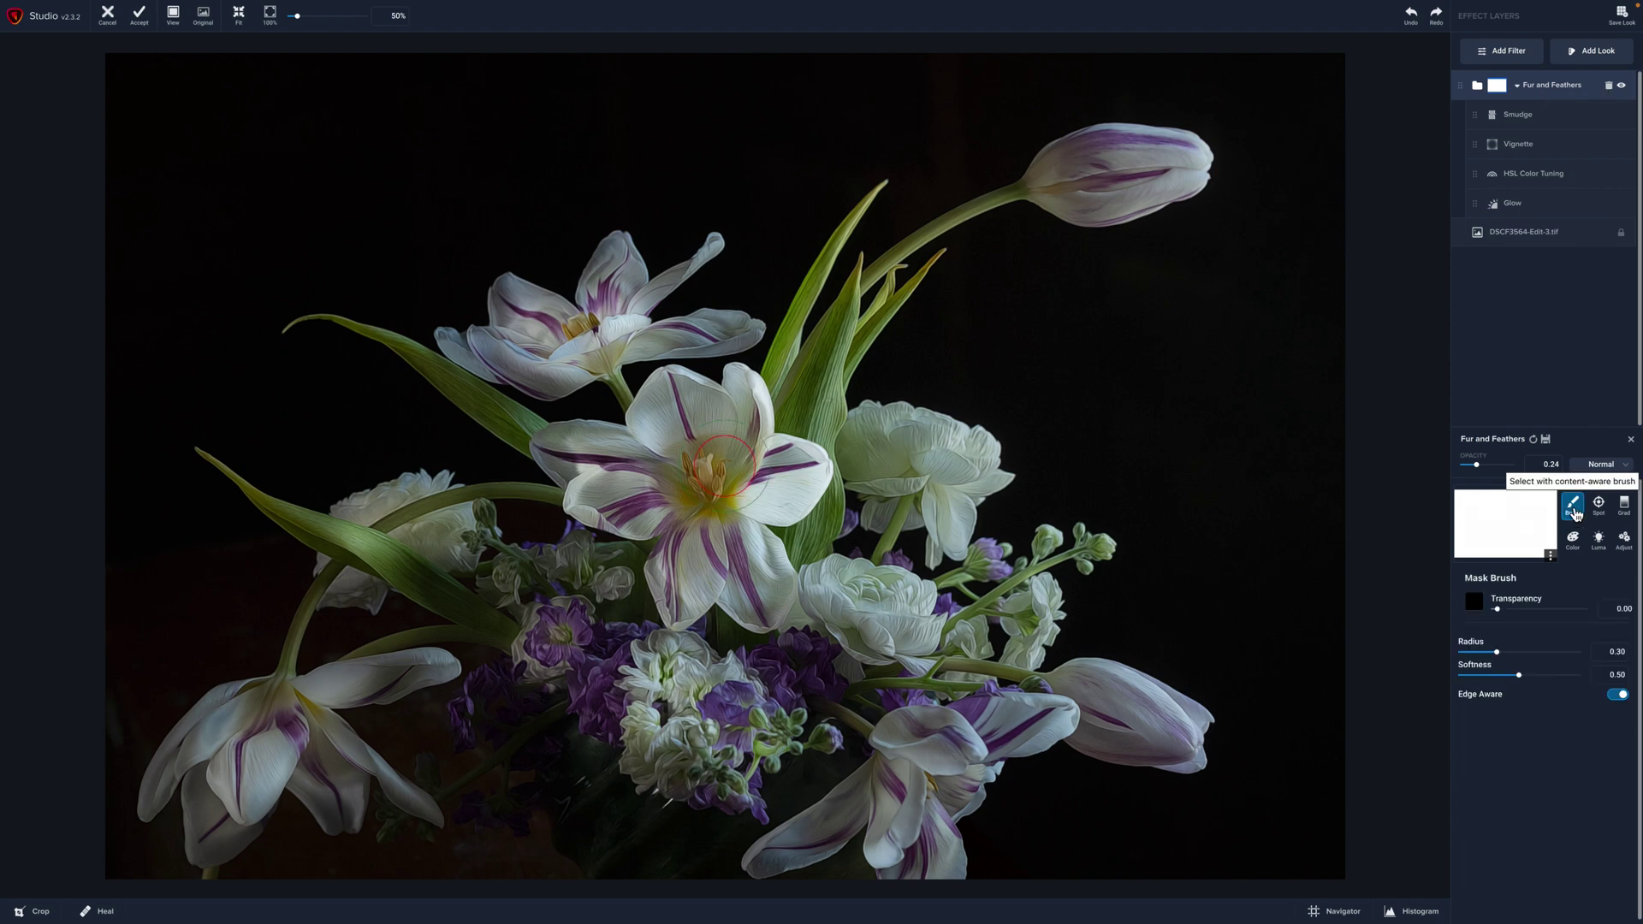
left_click(1545, 610)
mouse_move(684, 479)
left_mouse_down()
mouse_move(706, 484)
mouse_move(698, 474)
left_mouse_up()
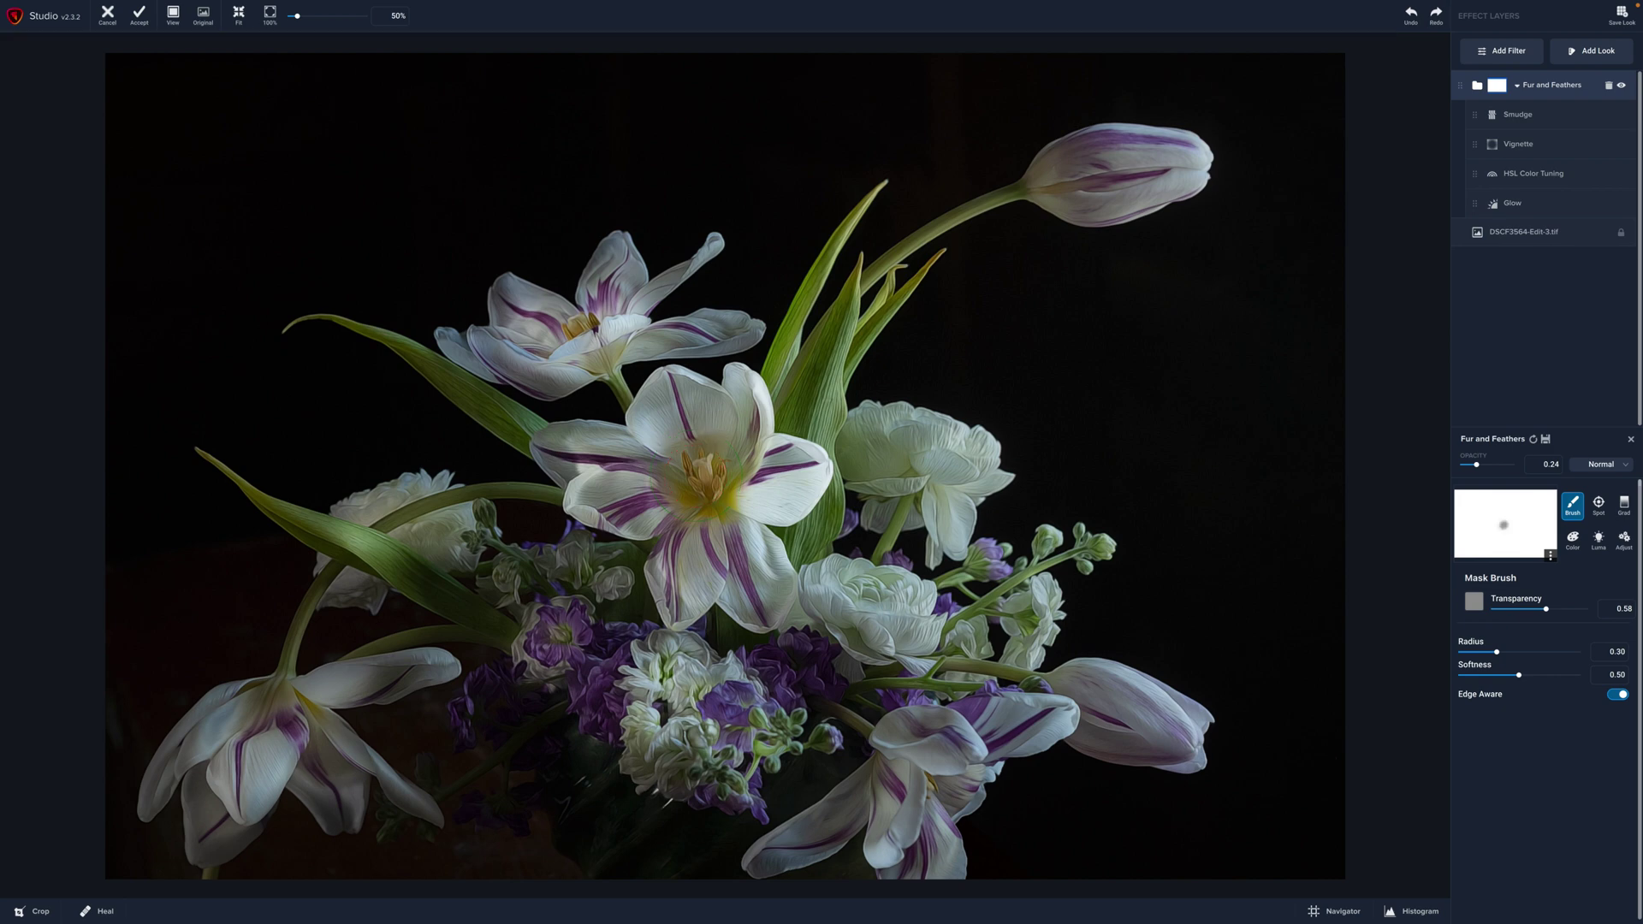
Repaint the tulip centre at brush transparencies 0.26, 0.00 and finally 0.37.
left_click(1519, 609)
left_click_drag(691, 490, 692, 479)
left_click_drag(1518, 610, 1496, 613)
mouse_move(736, 507)
left_mouse_down()
mouse_move(707, 463)
mouse_move(719, 492)
left_mouse_up()
left_click(1519, 609)
left_click(1528, 609)
left_click_drag(699, 489, 708, 477)
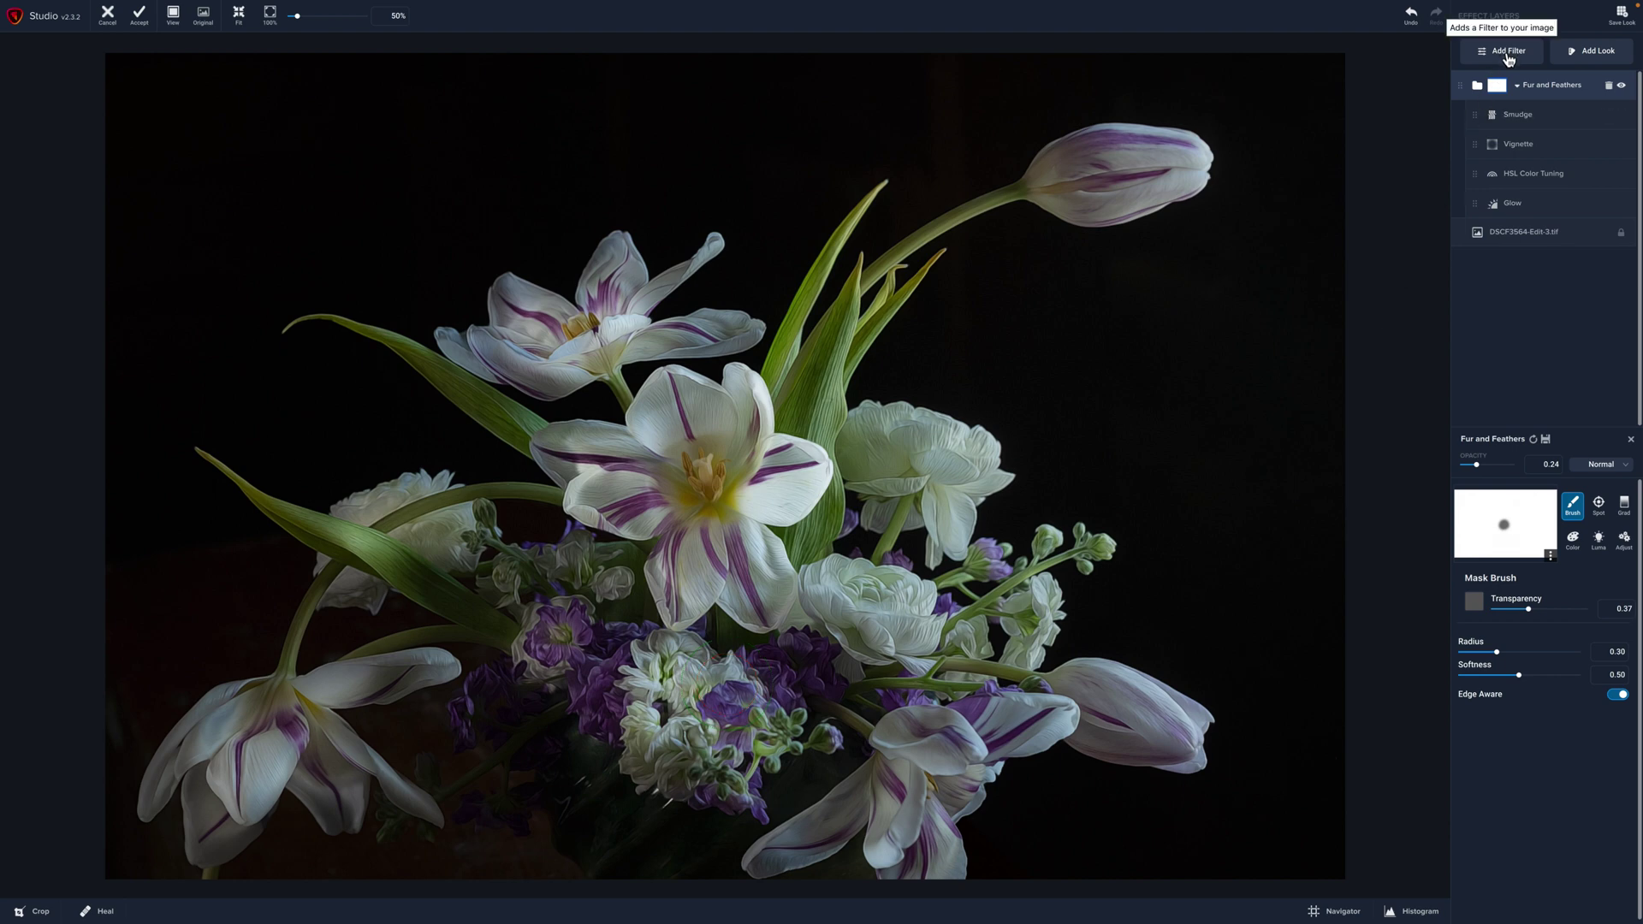
Add the Impression filter, choose the third brush stroke style, and expand its texture settings.
left_click(1506, 58)
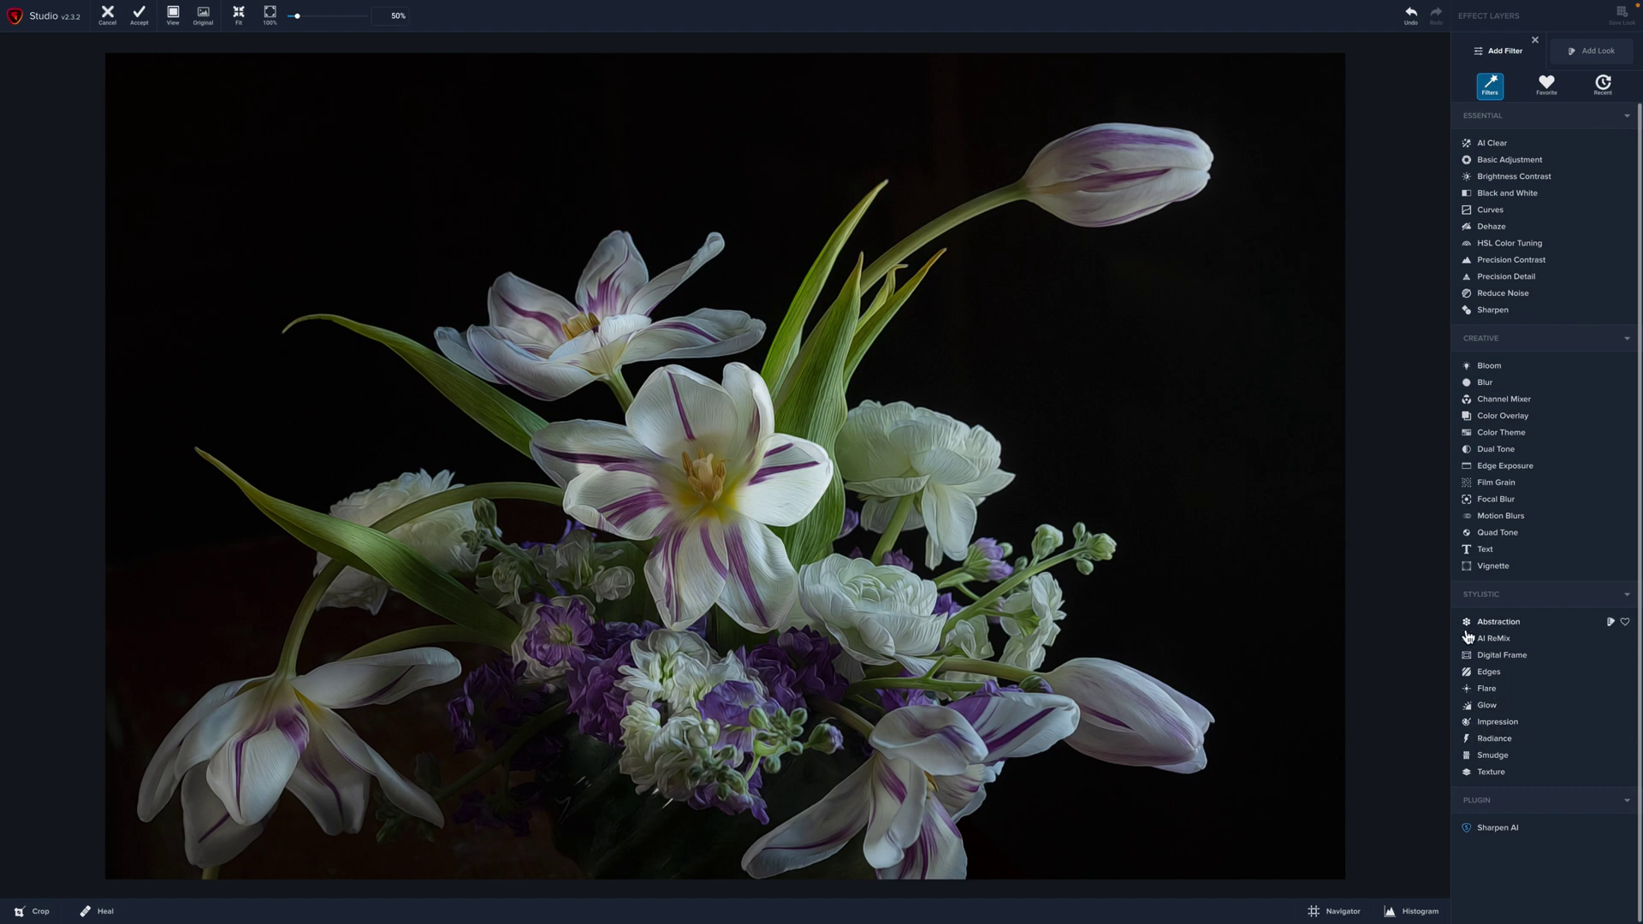
left_click(1497, 723)
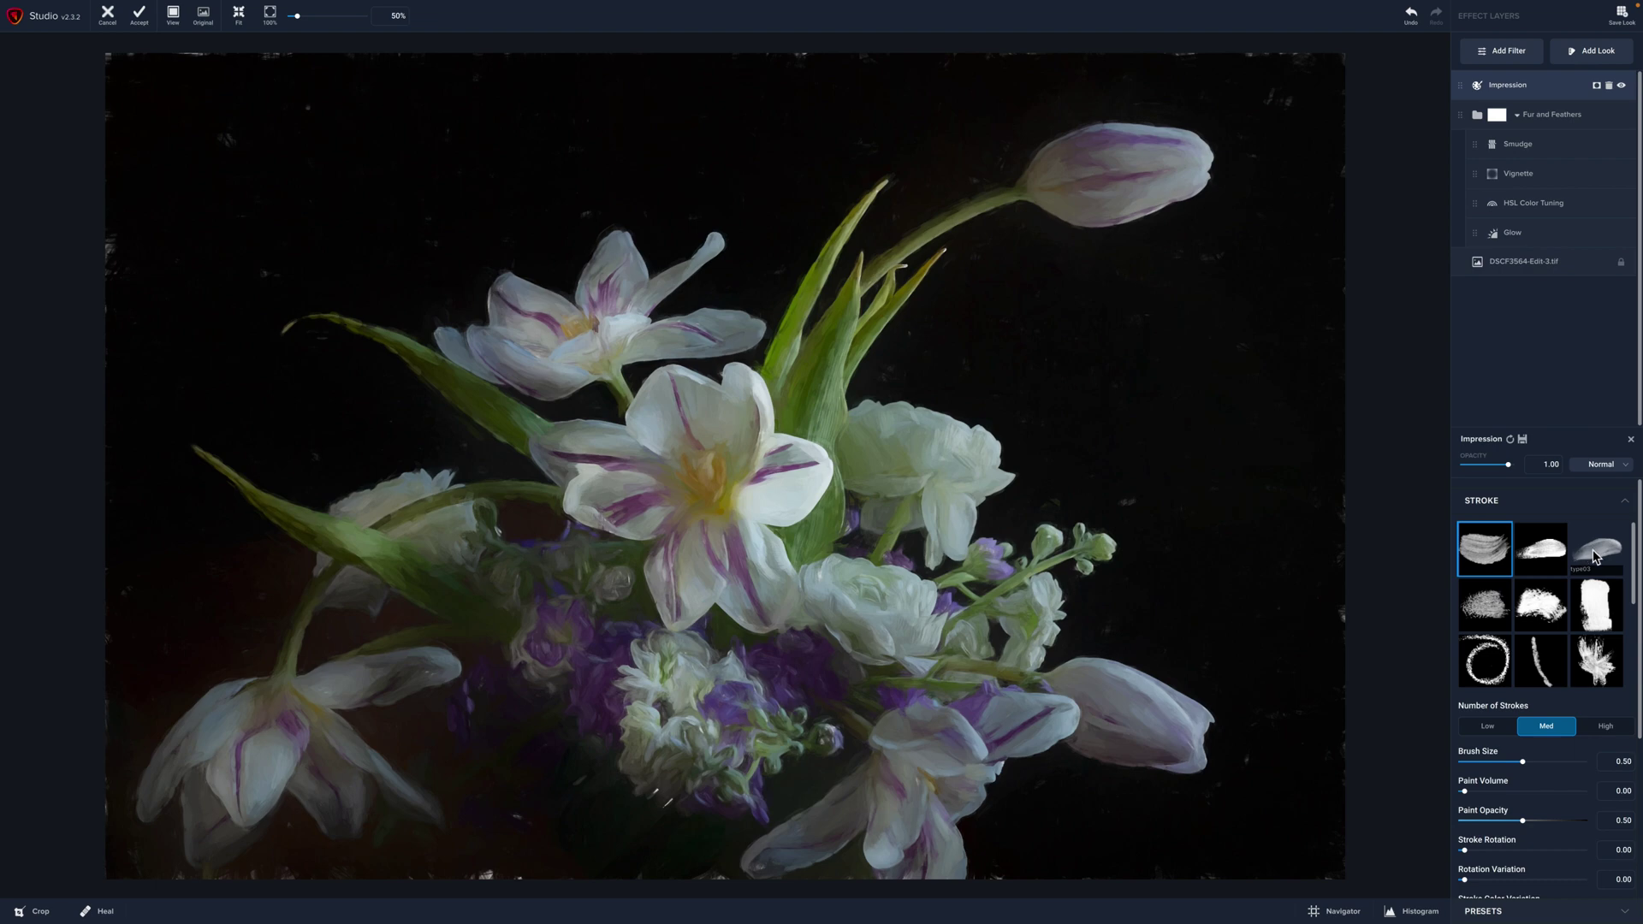
left_click(1594, 557)
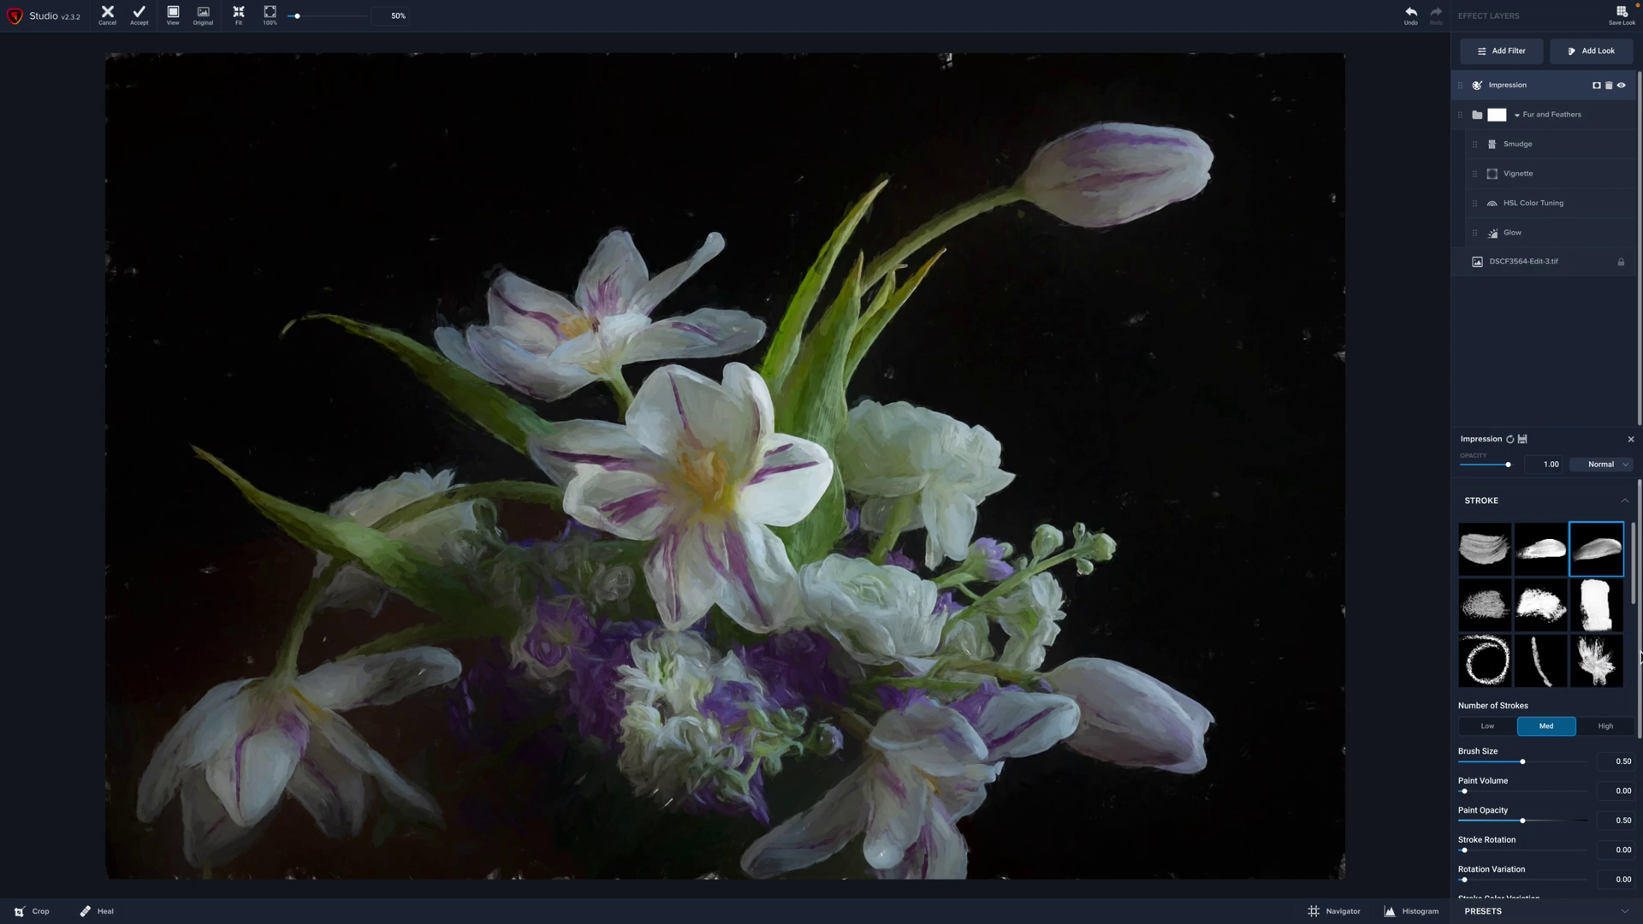
scroll(1638, 646, "down", 5)
scroll(1639, 783, "down", 2)
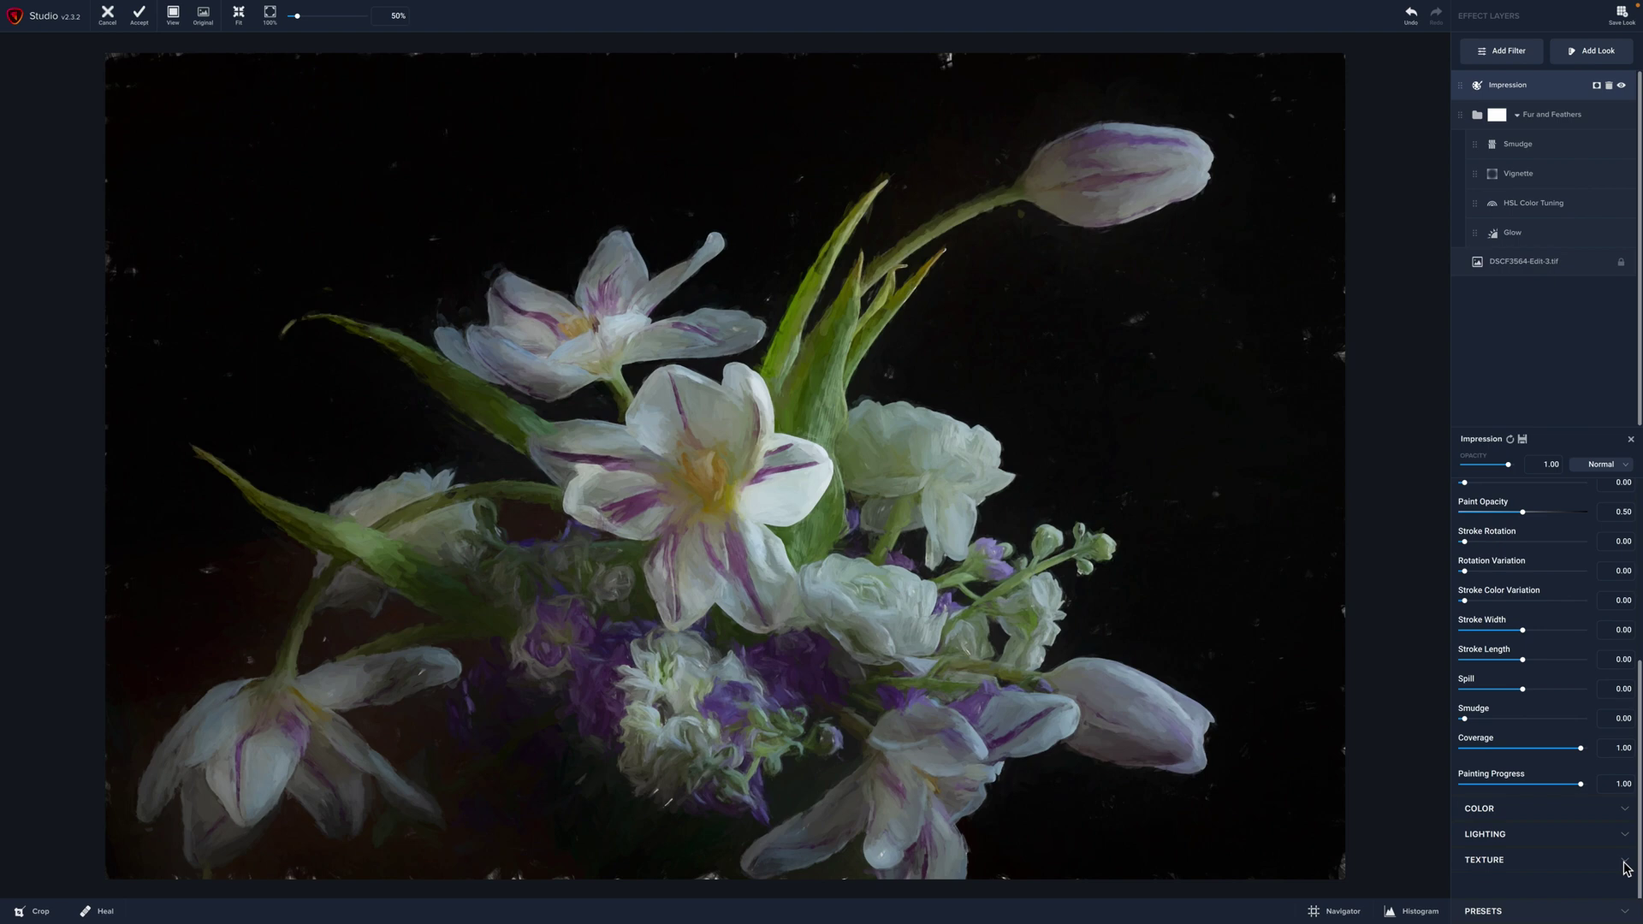
left_click(1624, 863)
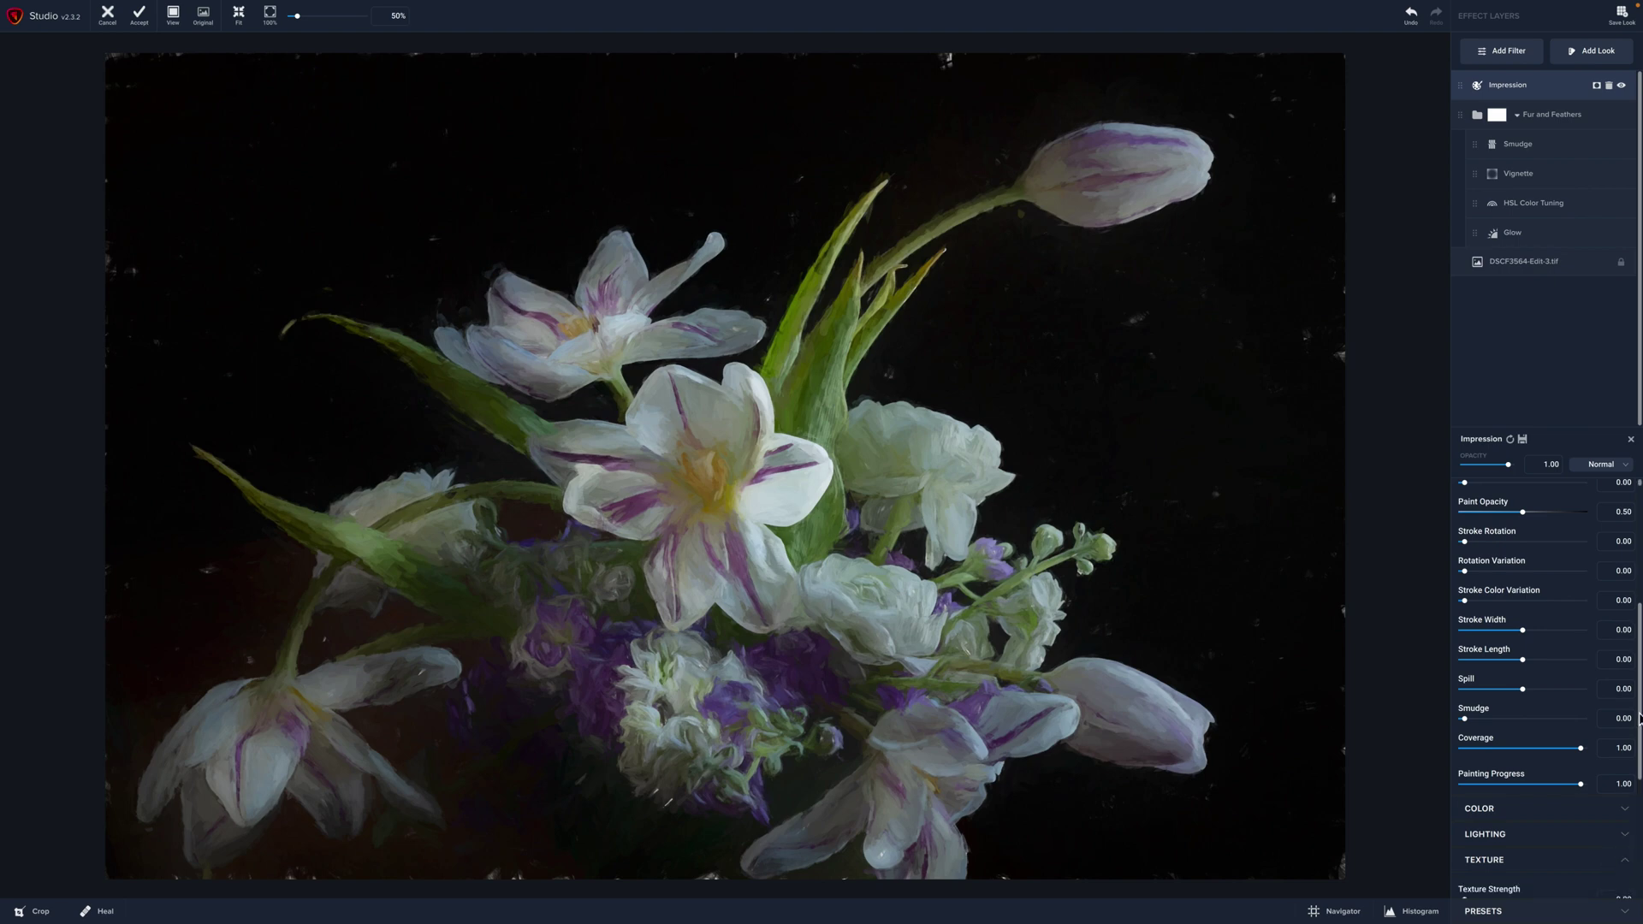
scroll(1639, 717, "down", 5)
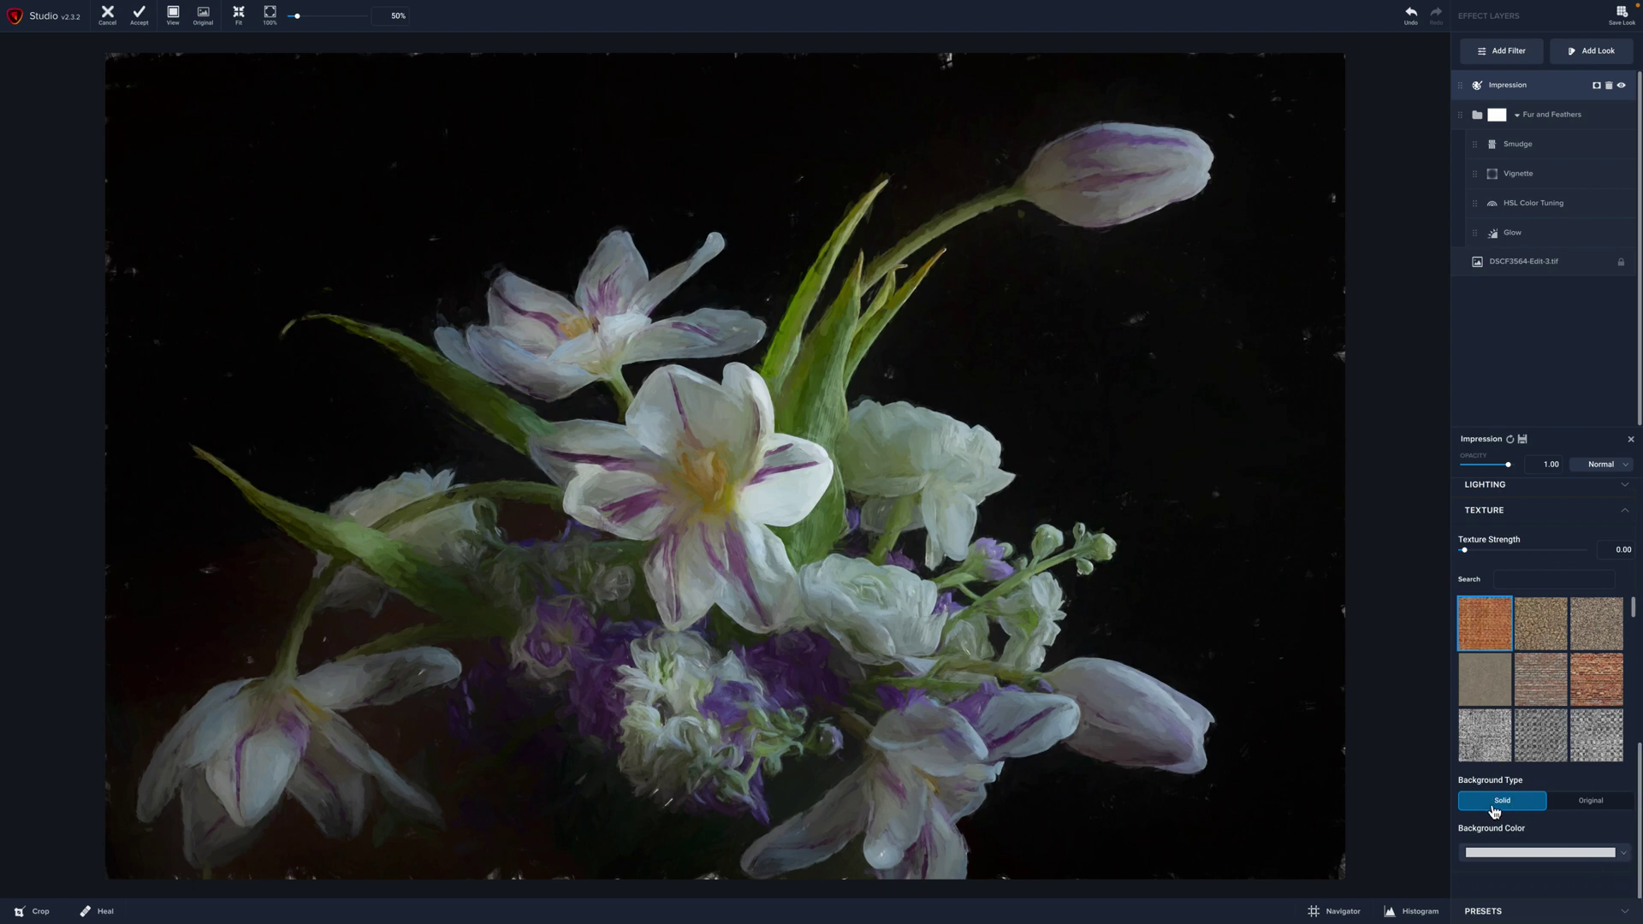
Set the Impression background to Original and try the fourth and fifth stroke brushes.
left_click(1593, 810)
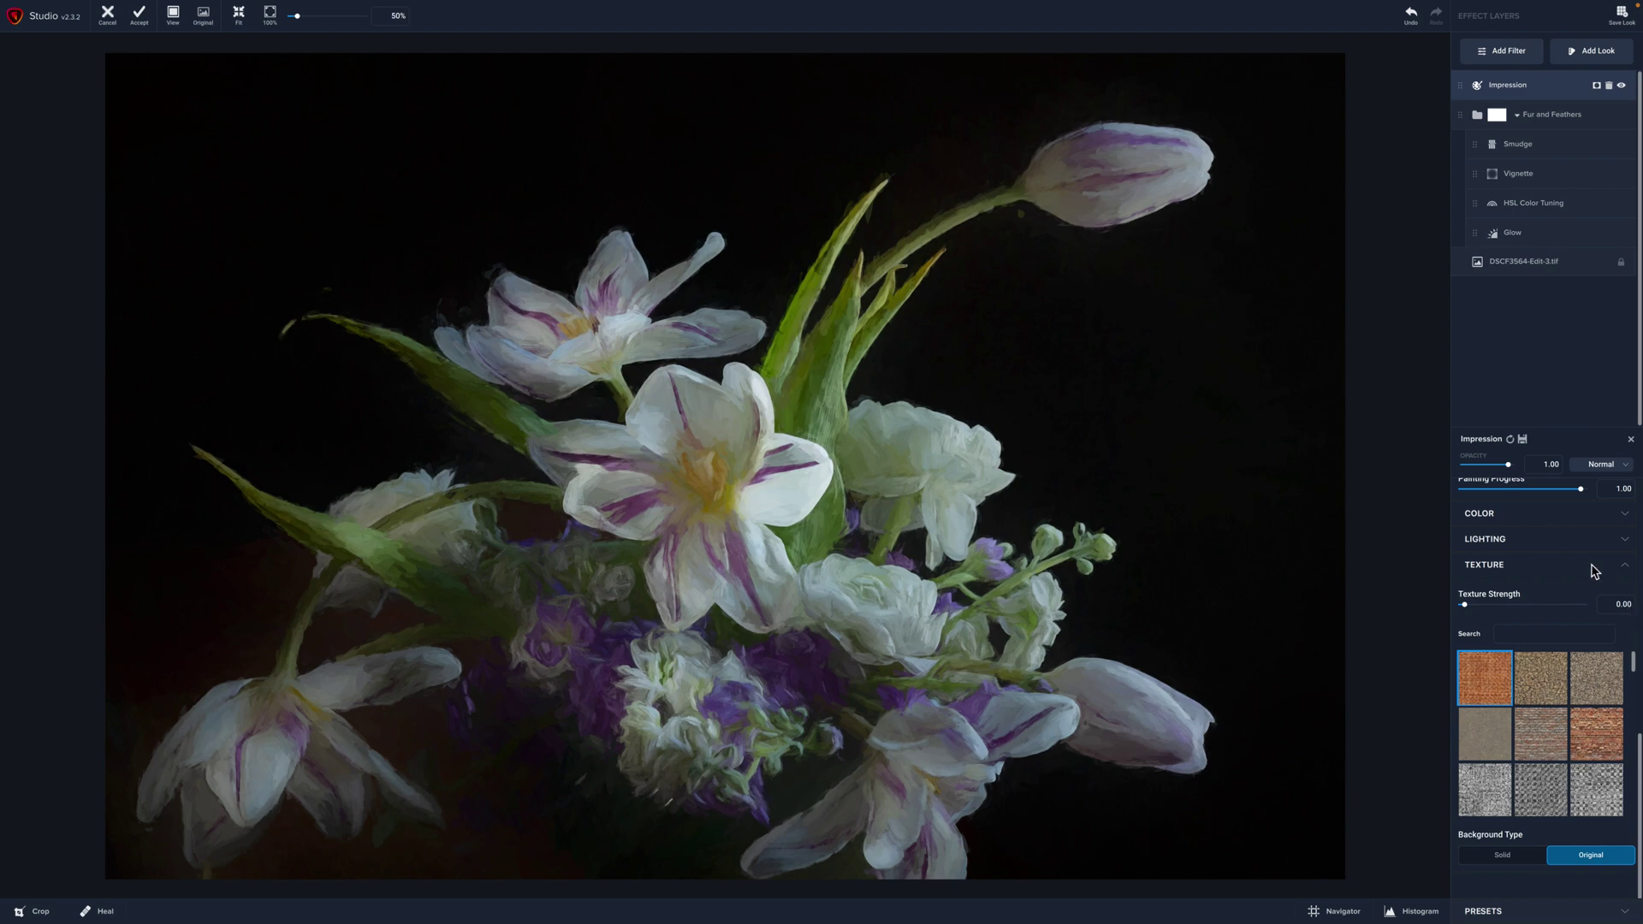
scroll(1585, 556, "up", 5)
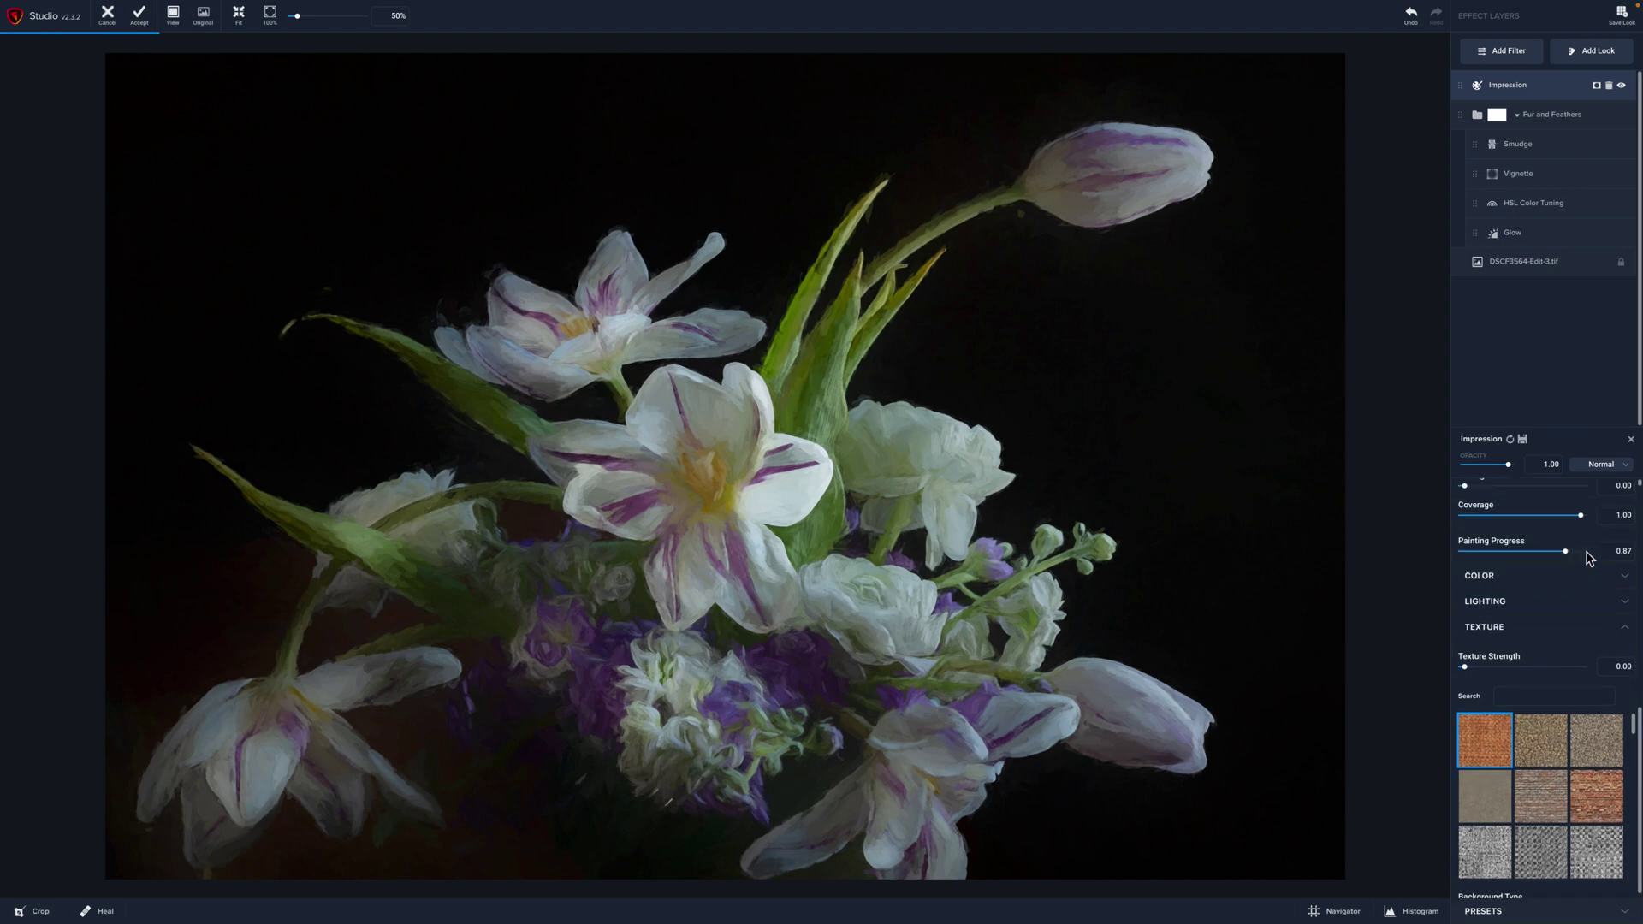
left_click_drag(1638, 732, 1638, 599)
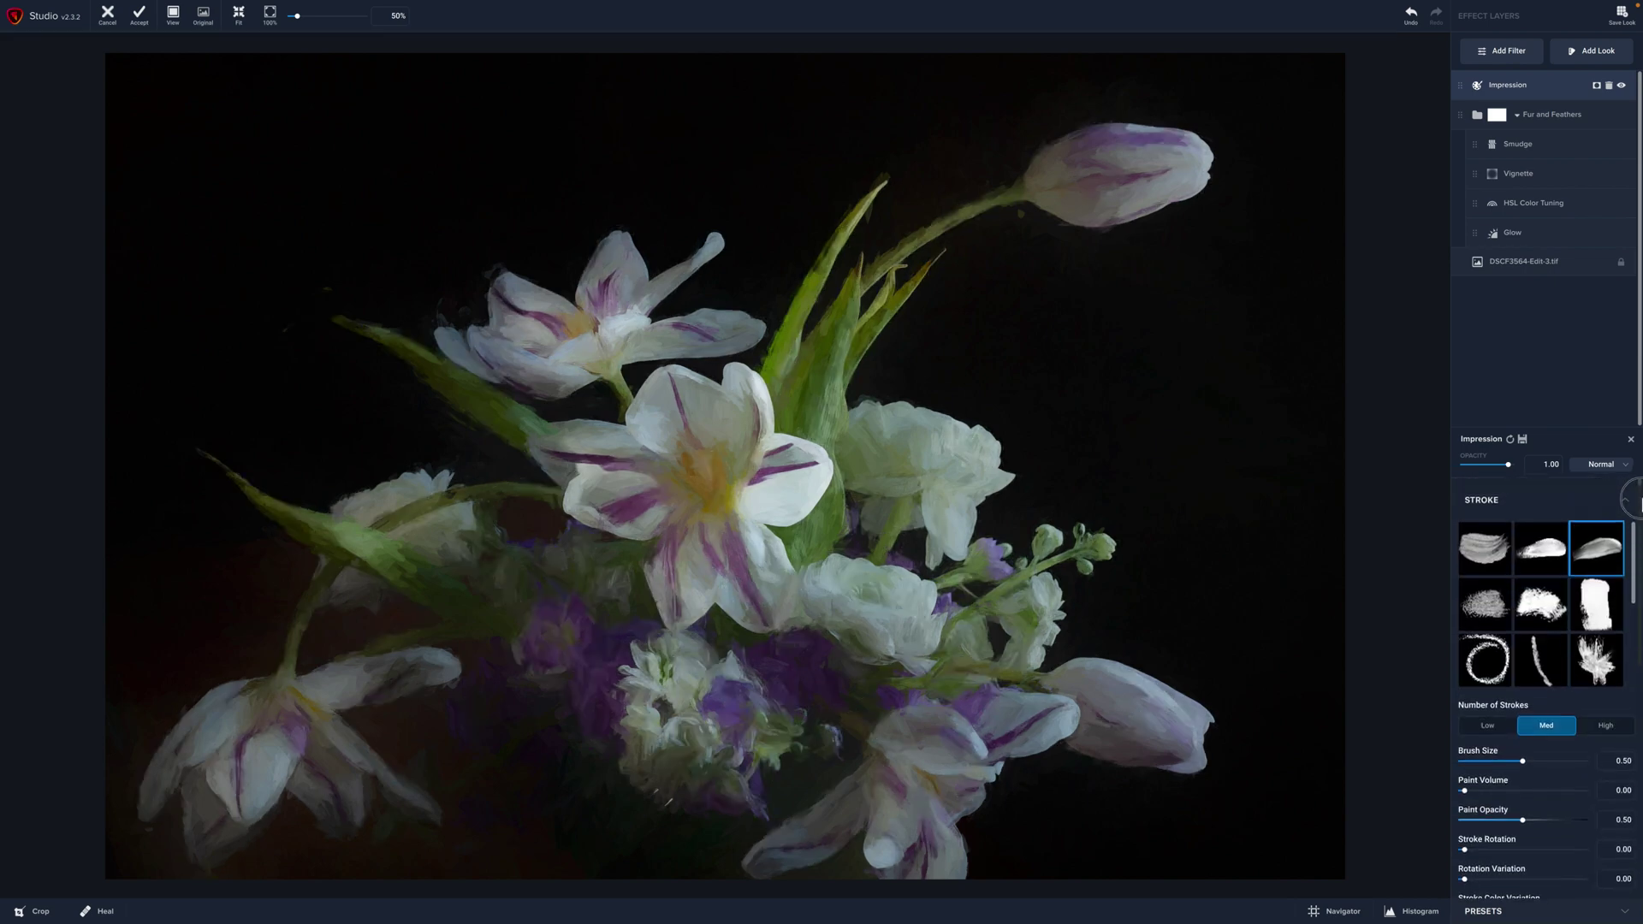
left_click(1486, 616)
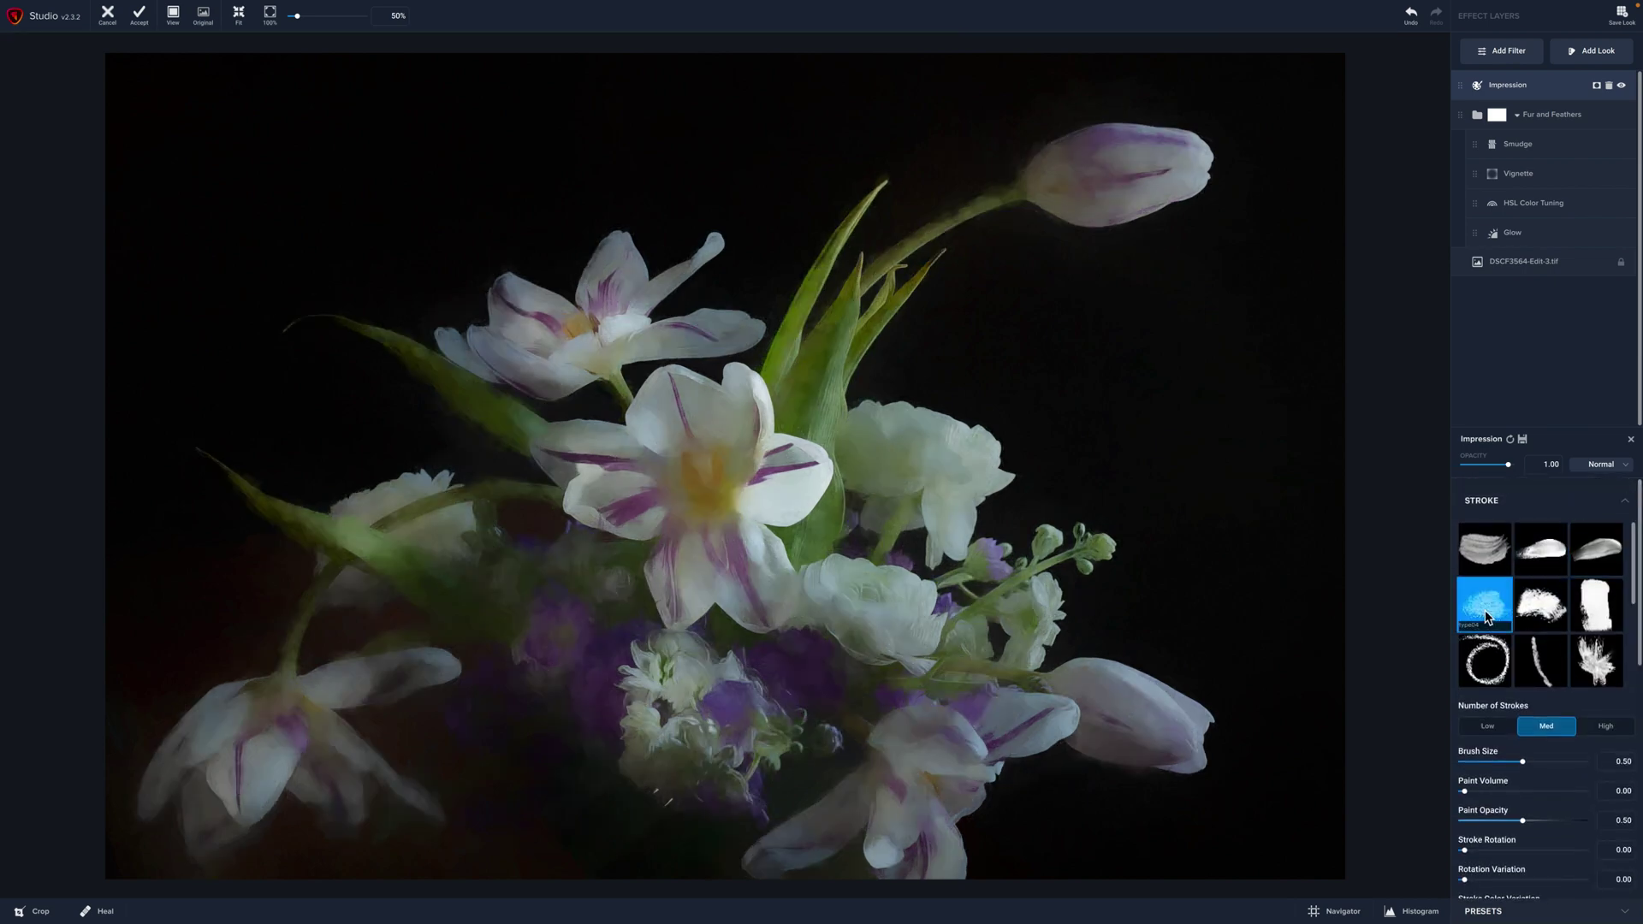
left_click(1550, 613)
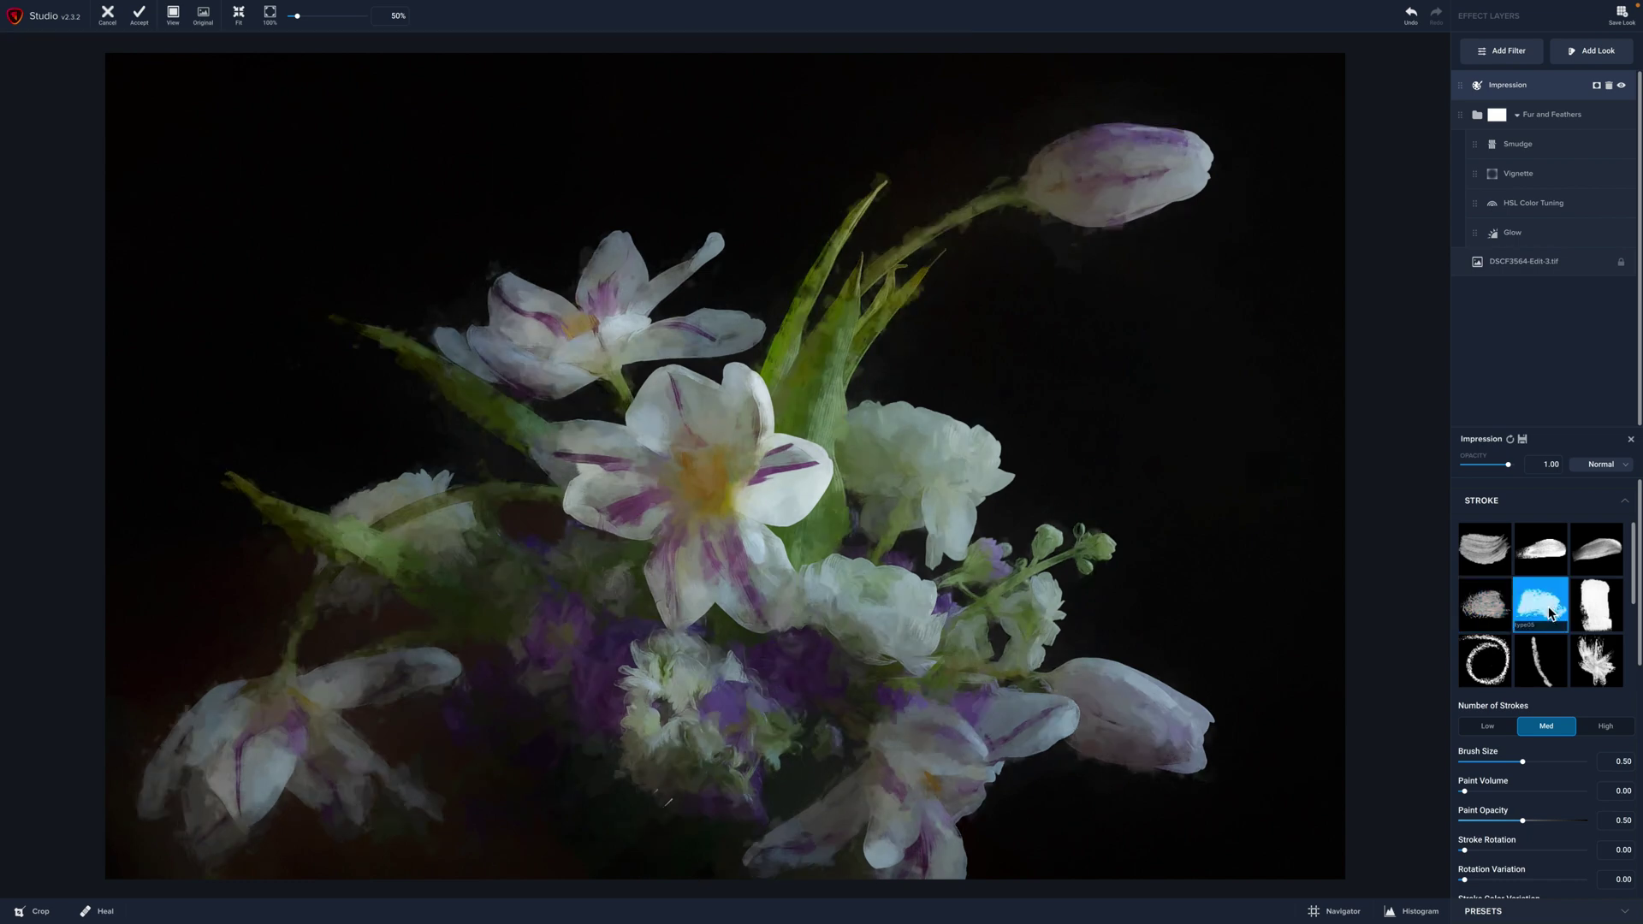
Compare the type09 to type12 stroke brushes and settle on type12.
scroll(1588, 618, "down", 1)
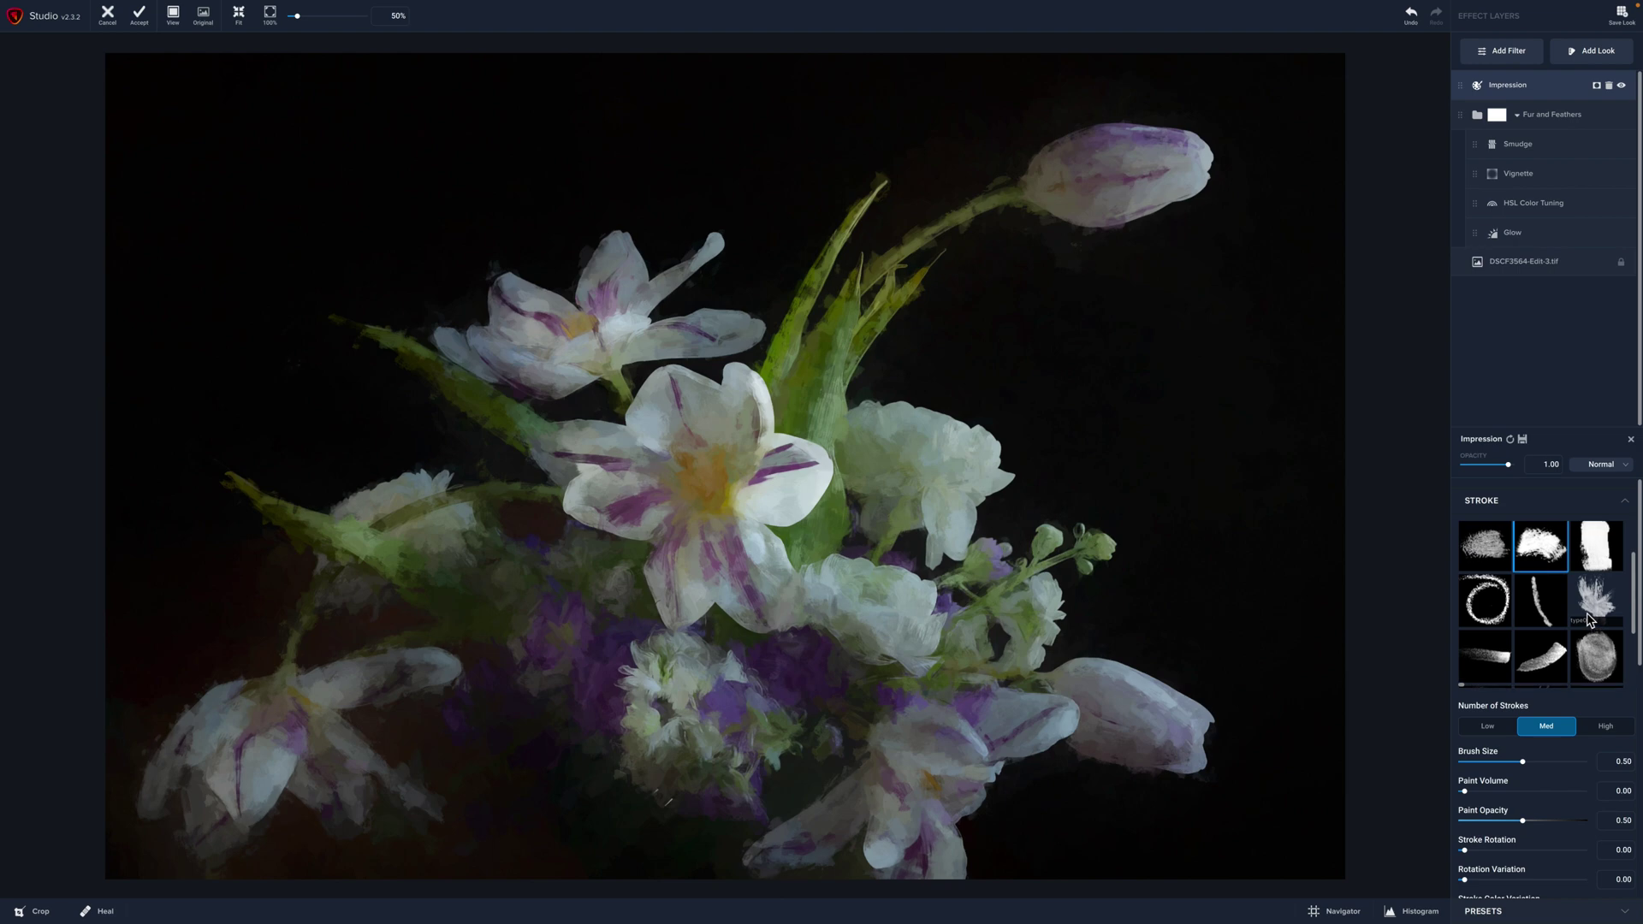
left_click(1599, 660)
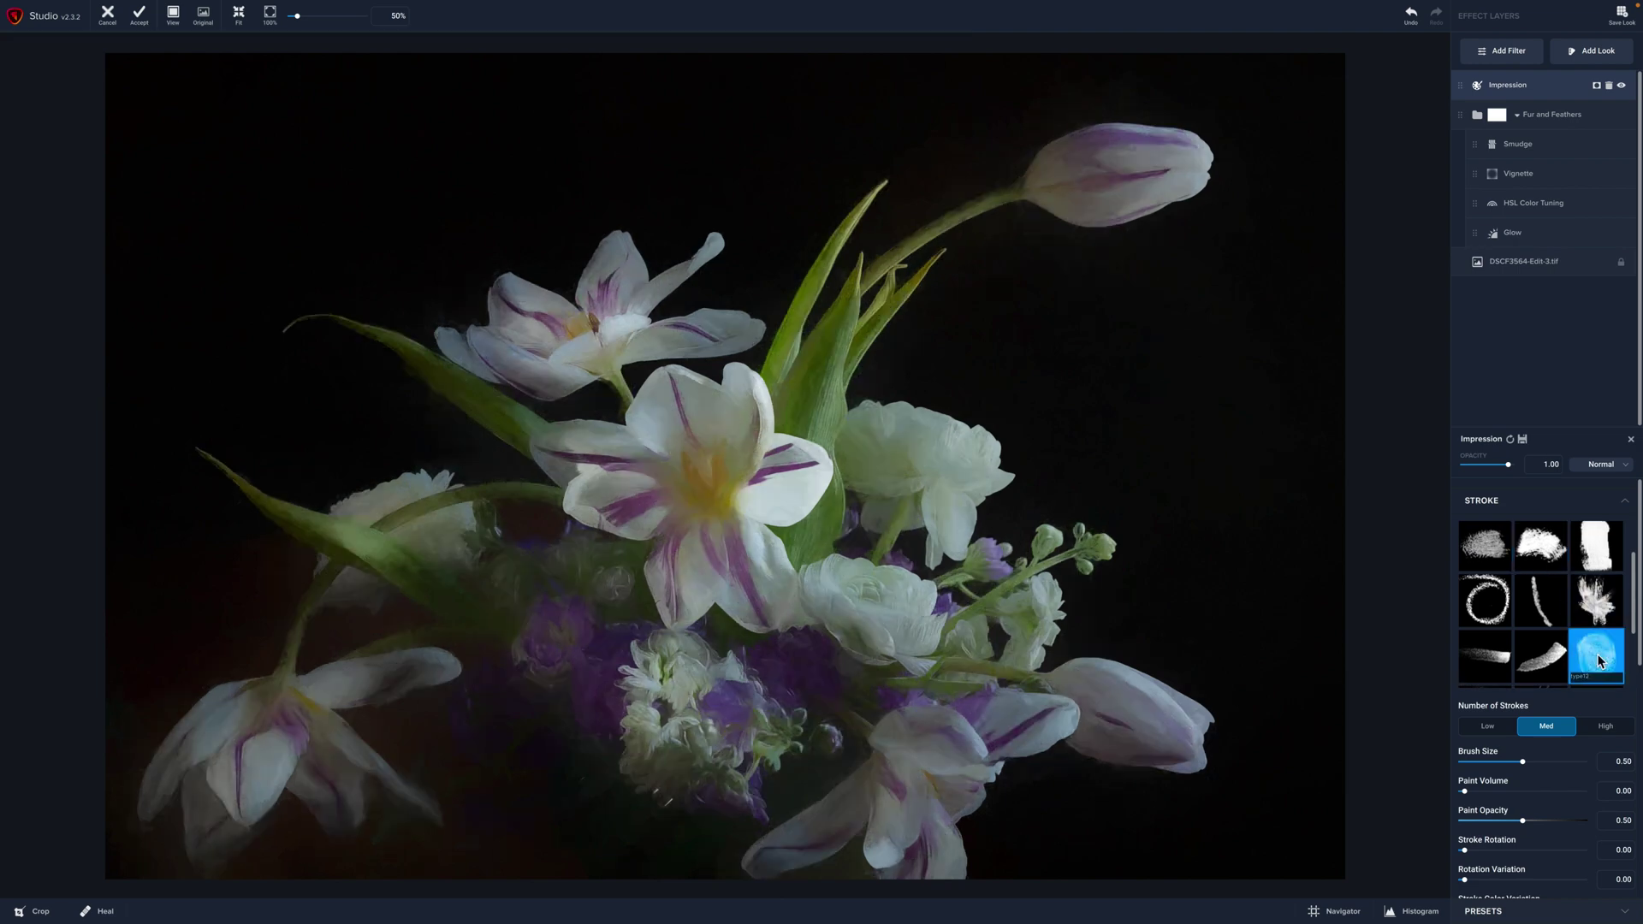
scroll(1596, 642, "down", 1)
left_click(1597, 585)
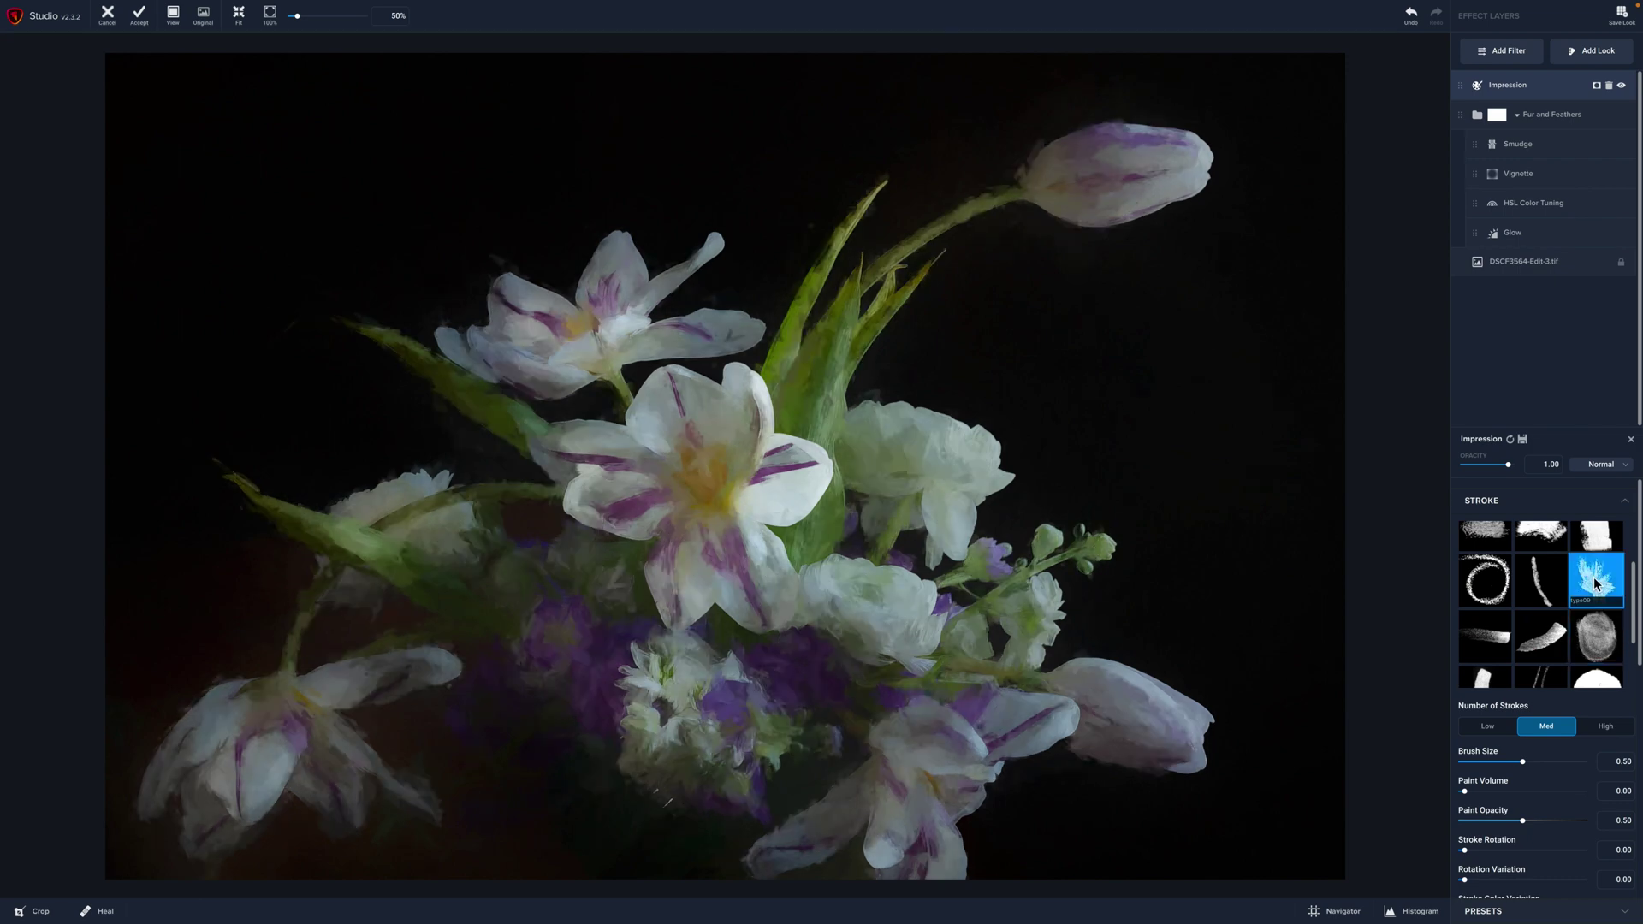
left_click(1543, 648)
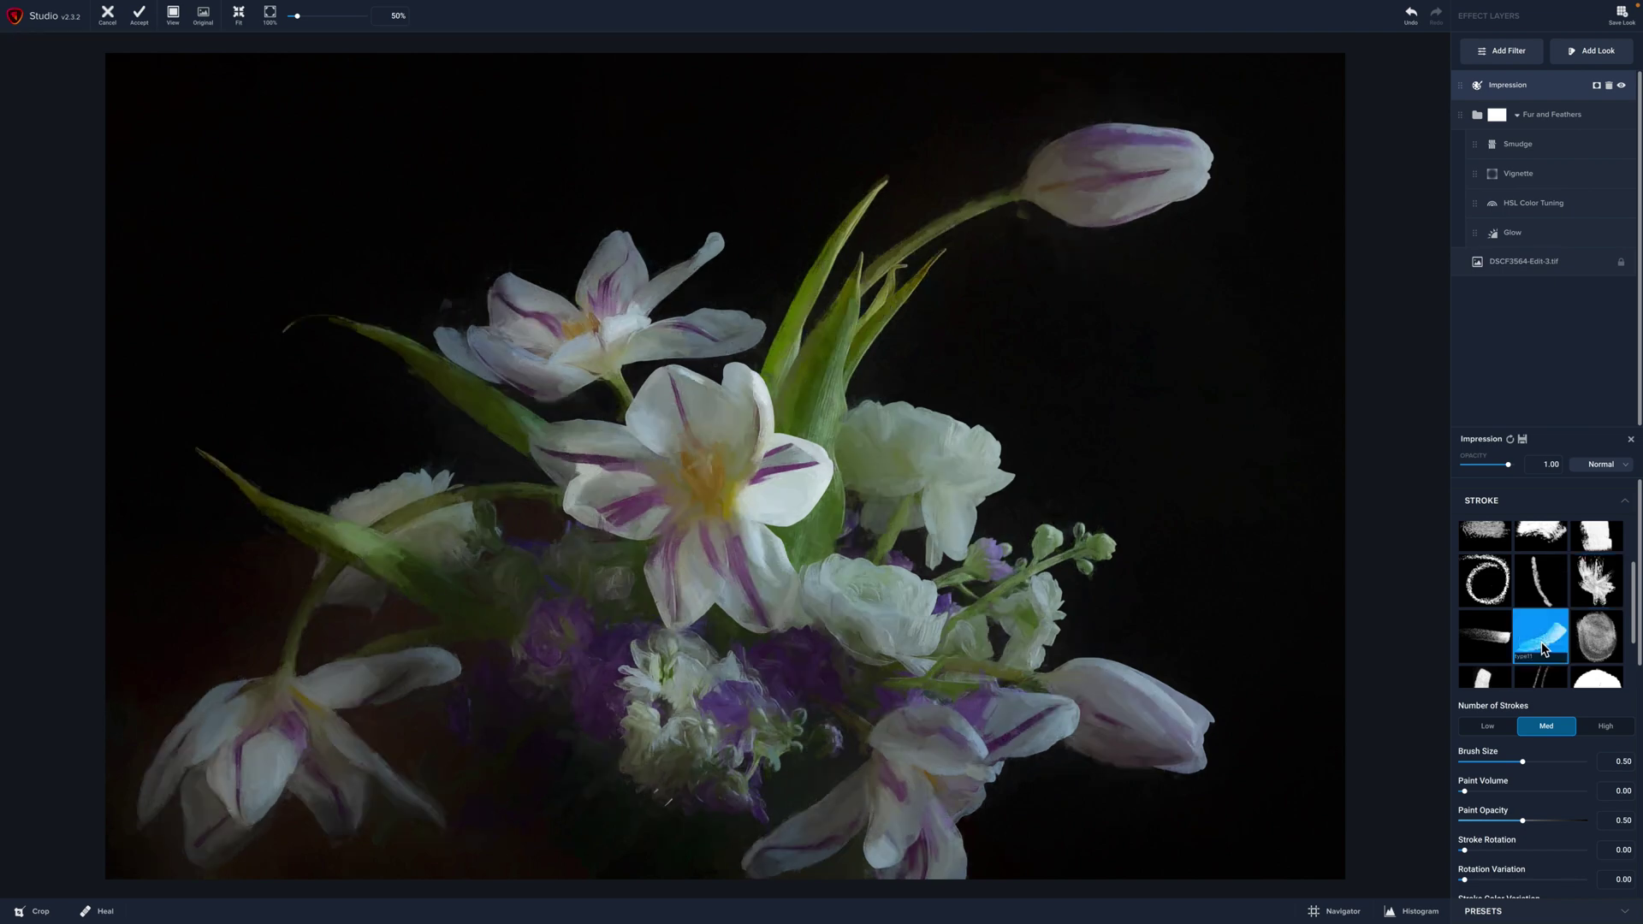
left_click(1490, 648)
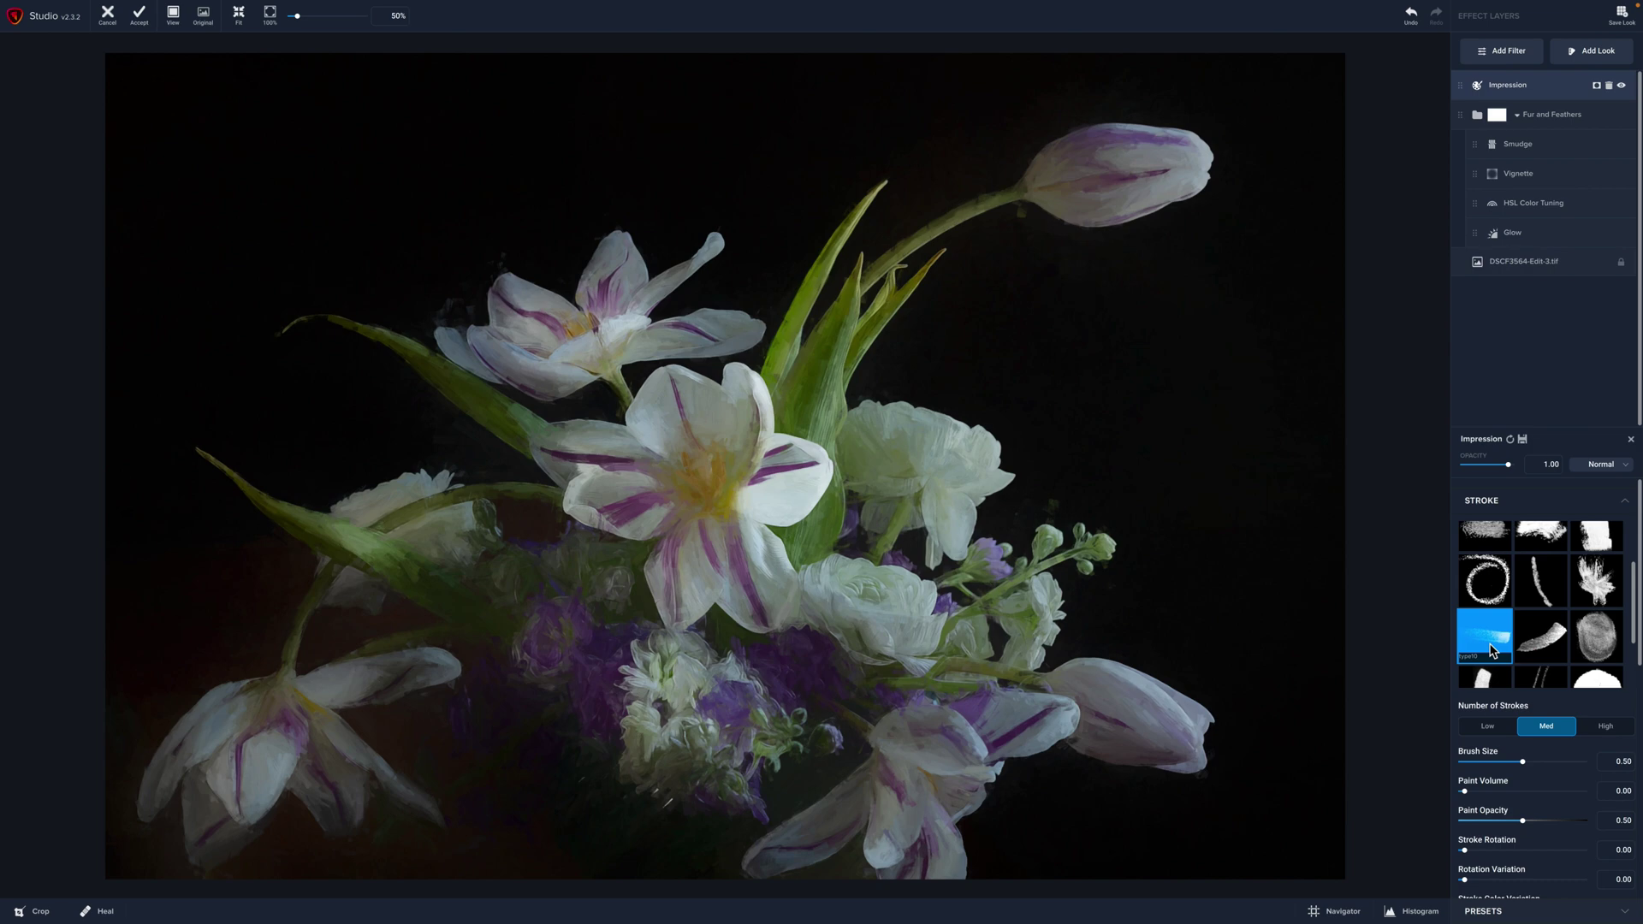
scroll(1557, 612, "up", 2)
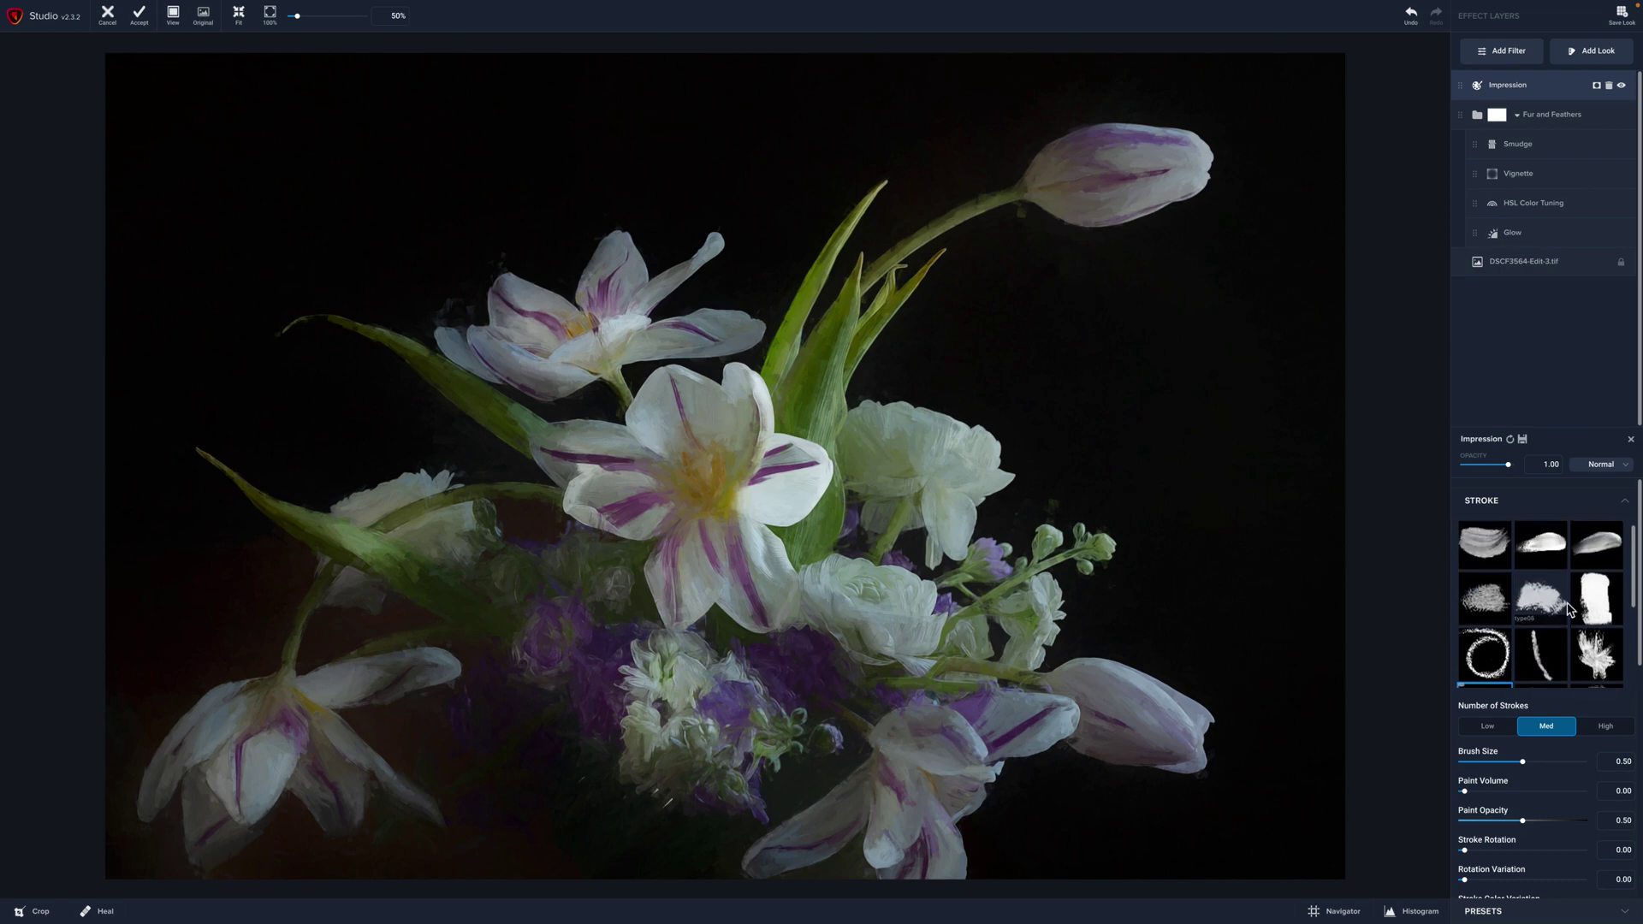
scroll(1600, 621, "down", 2)
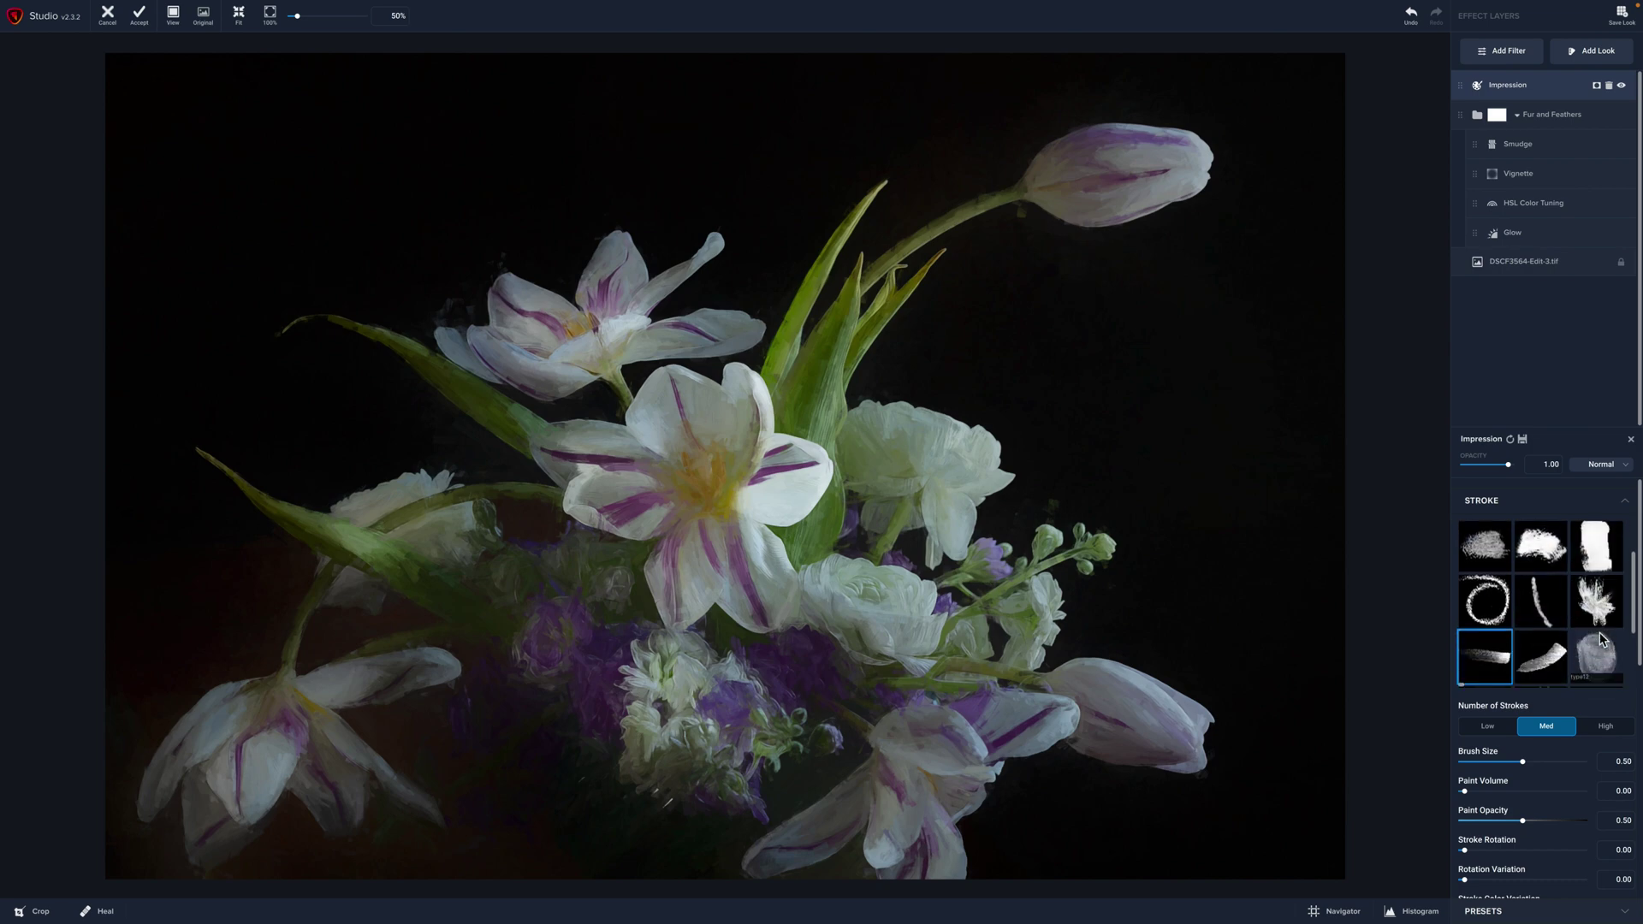
left_click(1596, 647)
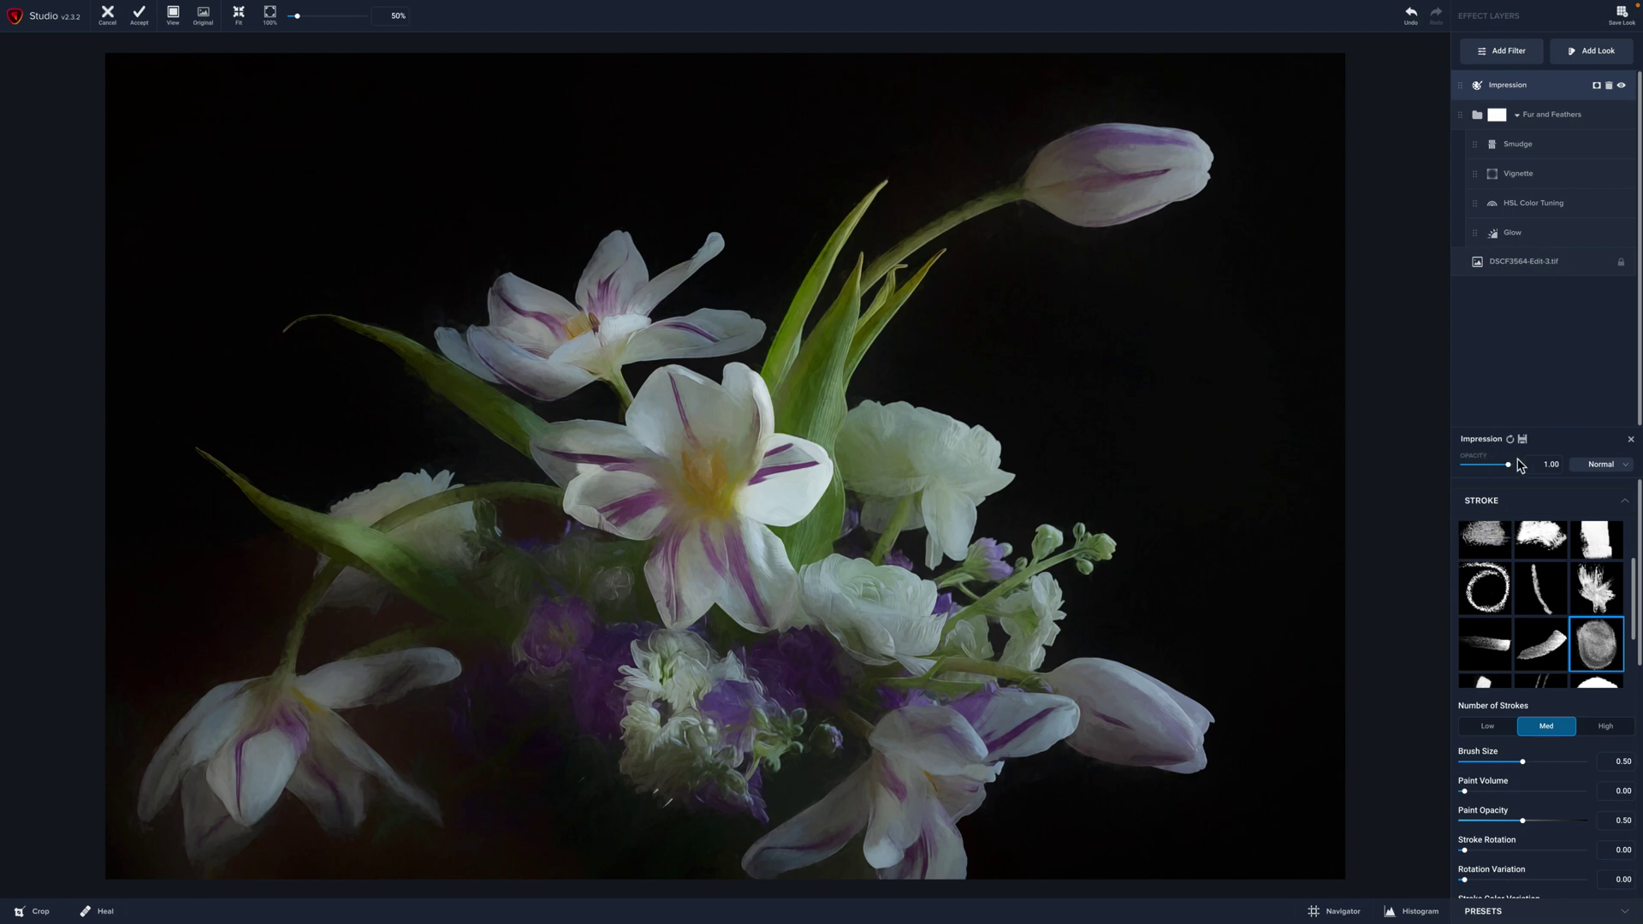
Drop the Impression opacity to 0.70, then adjust it to 0.82 and finally 0.79.
left_click_drag(1508, 467, 1496, 469)
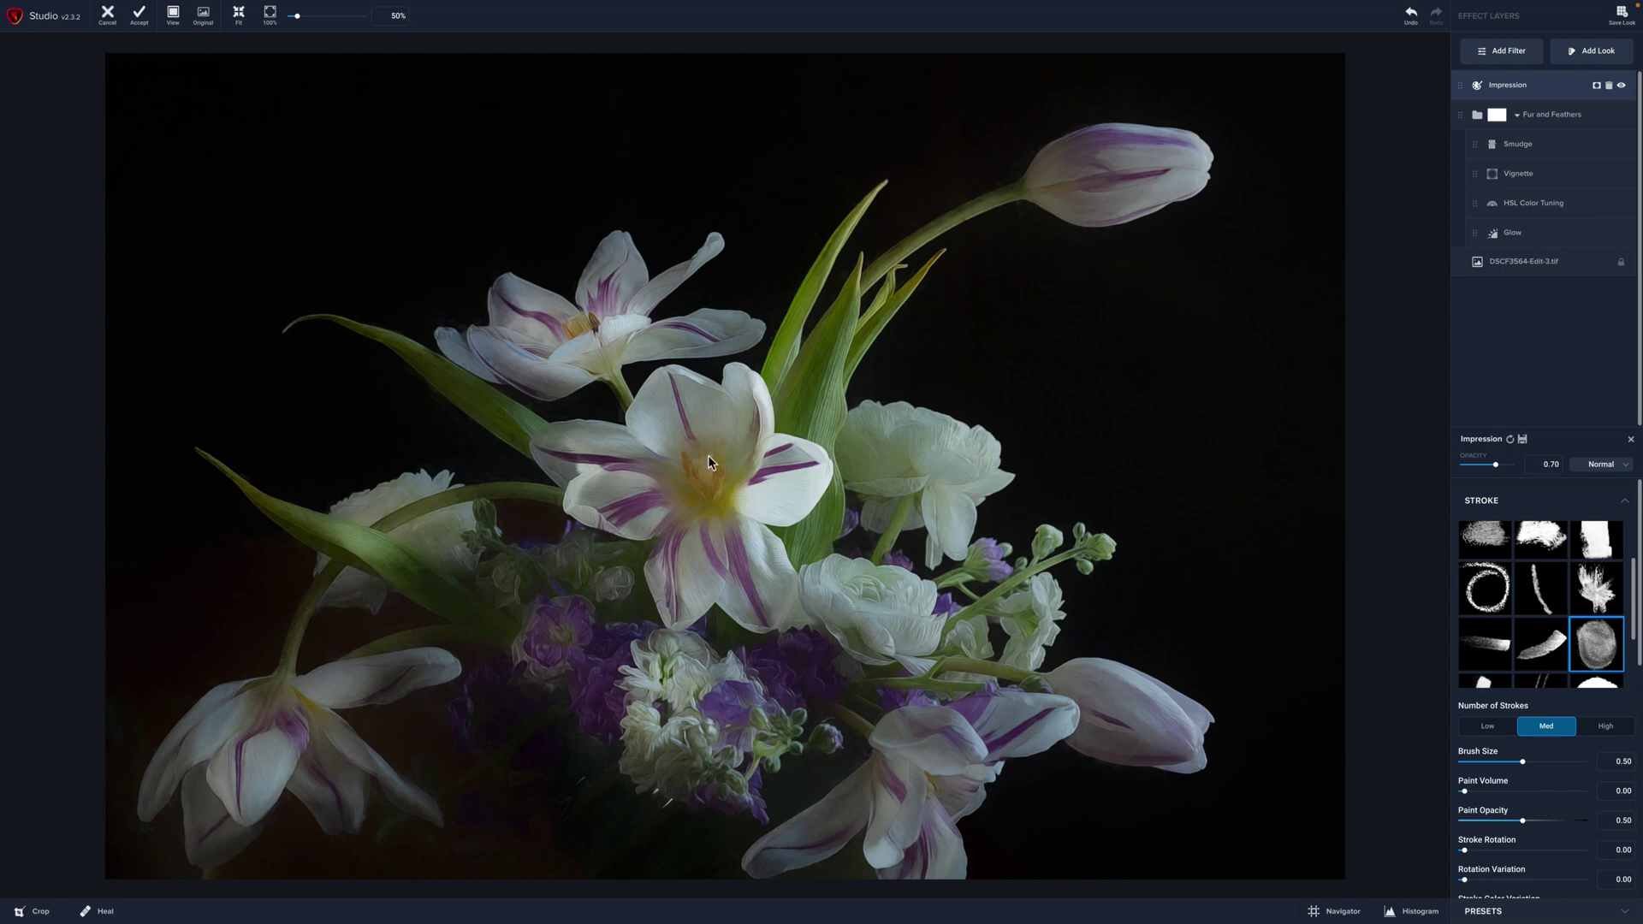
left_click(1503, 467)
left_click(1501, 468)
Compare High, Low and Medium stroke counts for the Impression painting, ending on High.
scroll(1591, 638, "down", 2)
scroll(1565, 748, "down", 2)
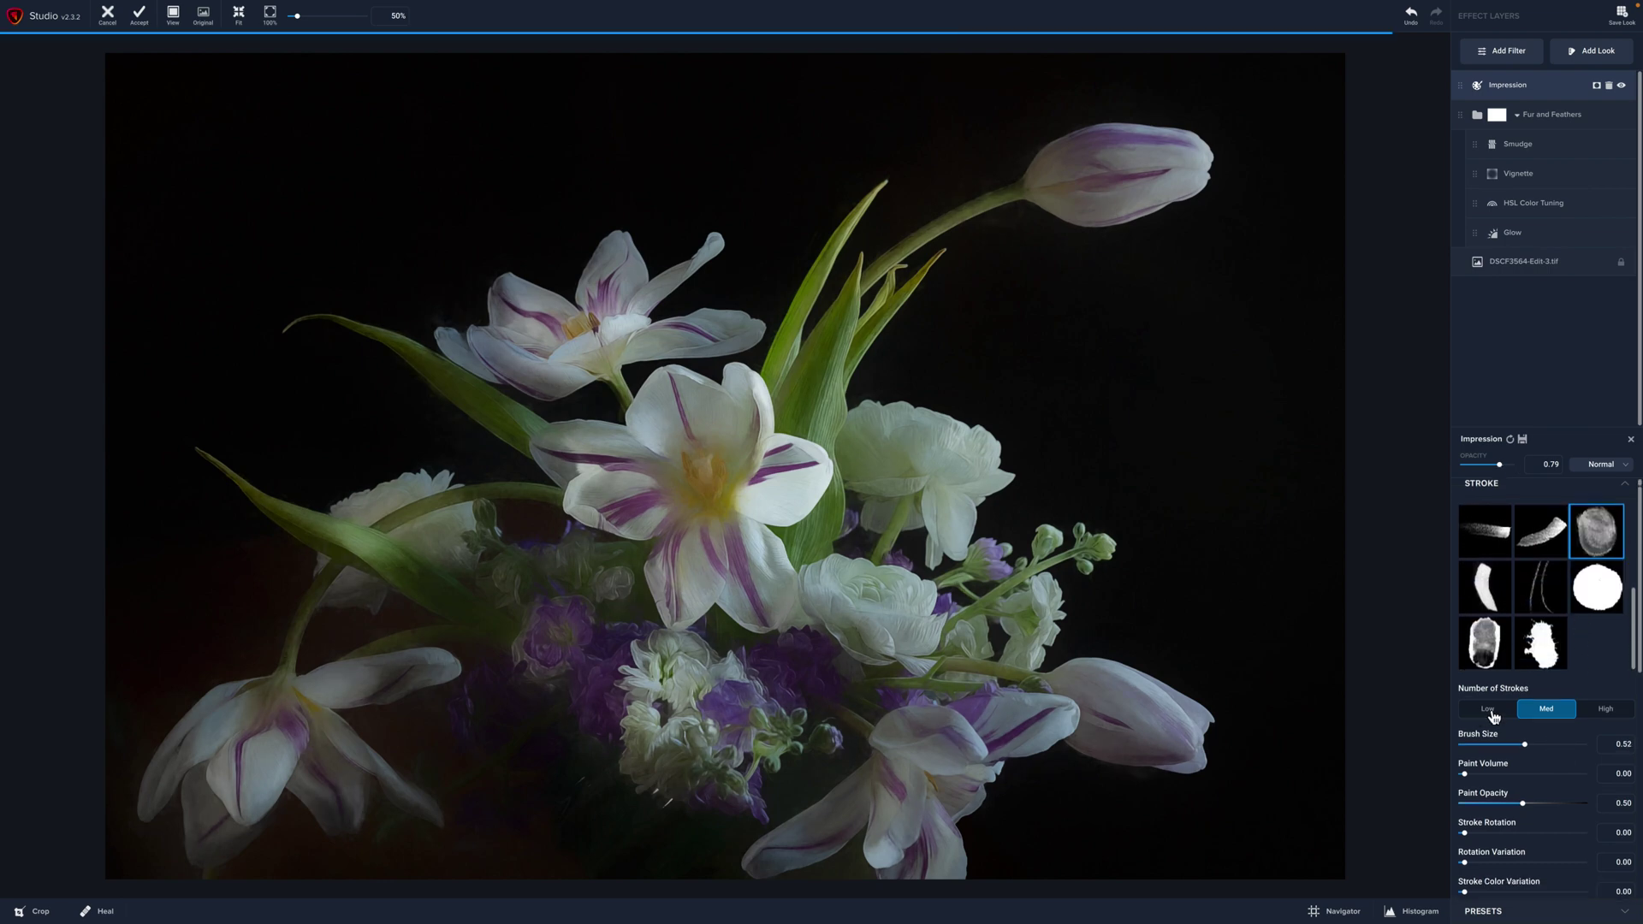
left_click(1606, 712)
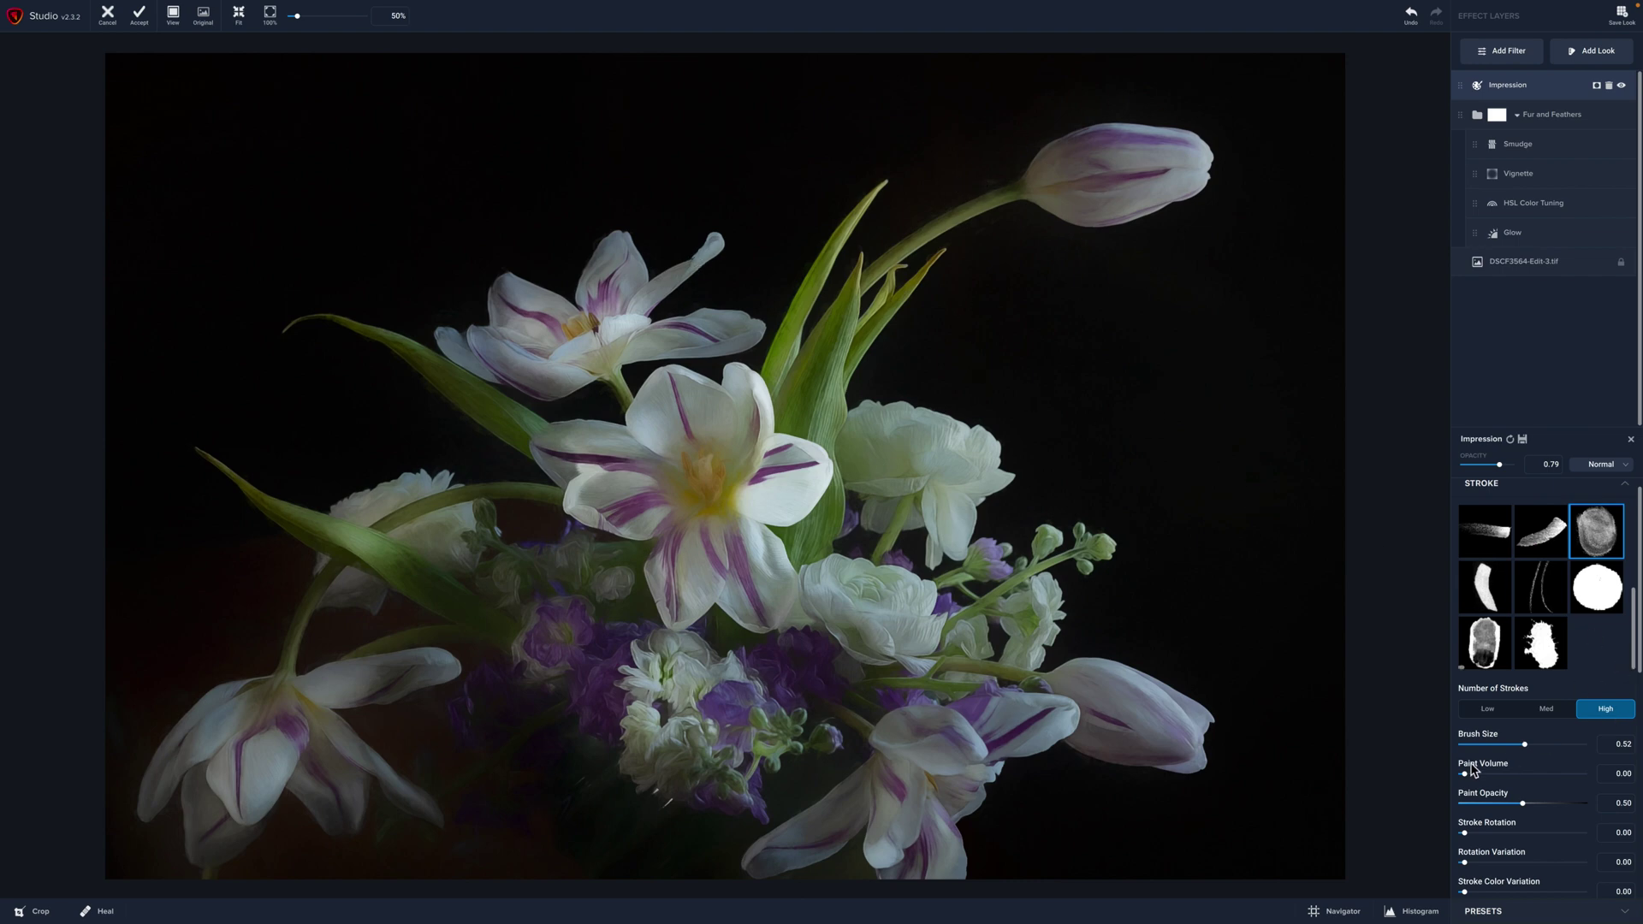
left_click(1489, 709)
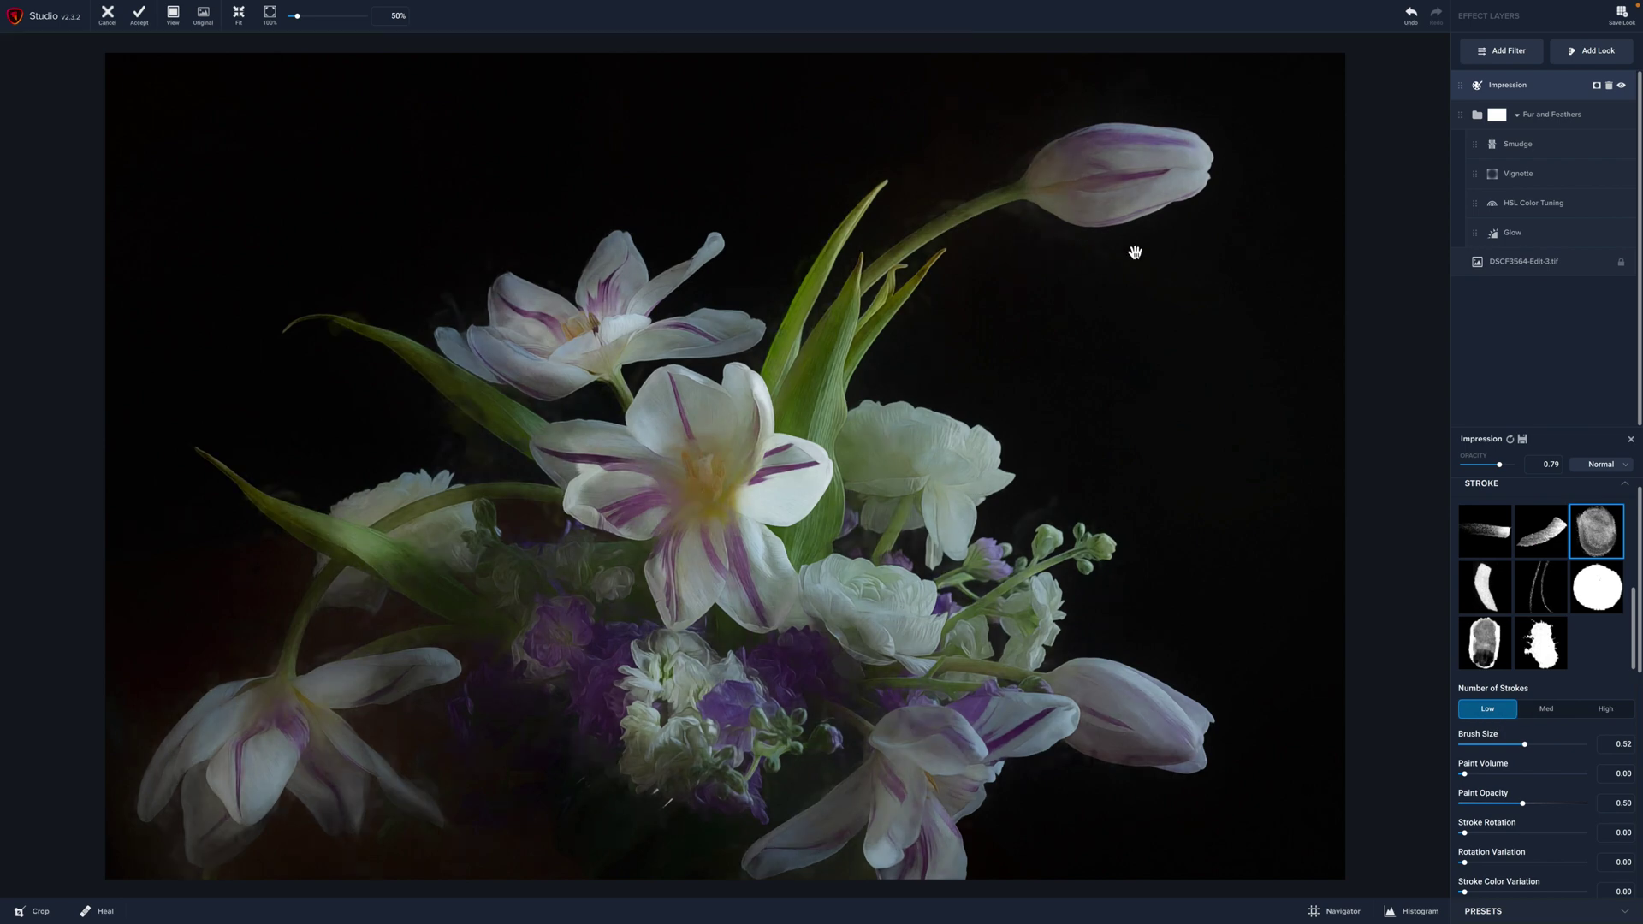
left_click(1549, 711)
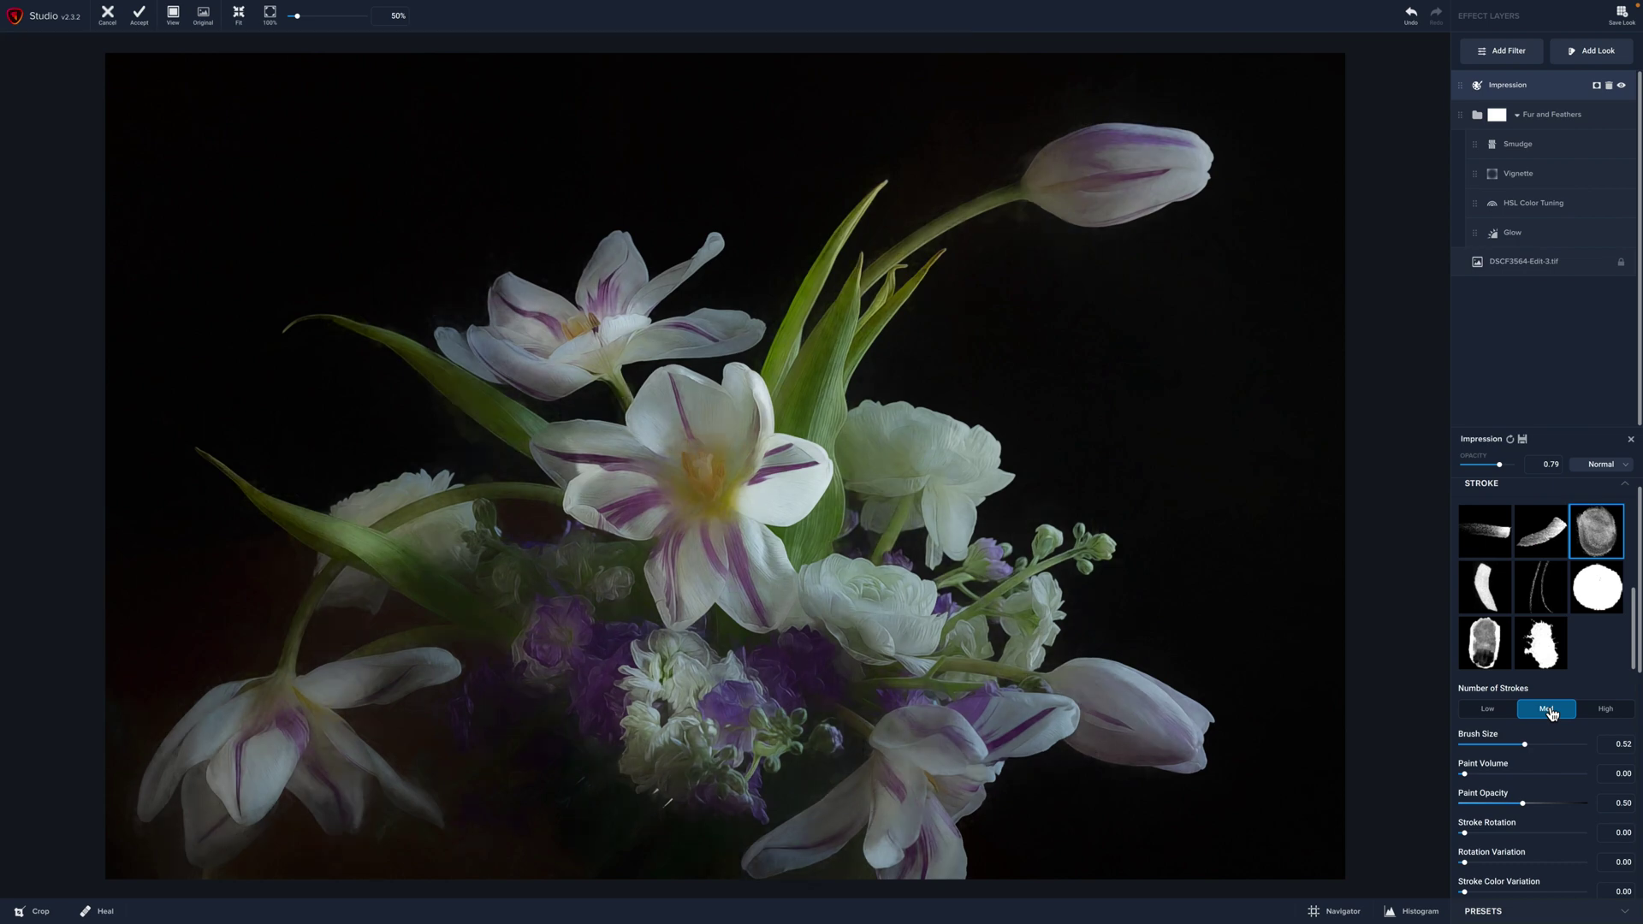
left_click(1603, 713)
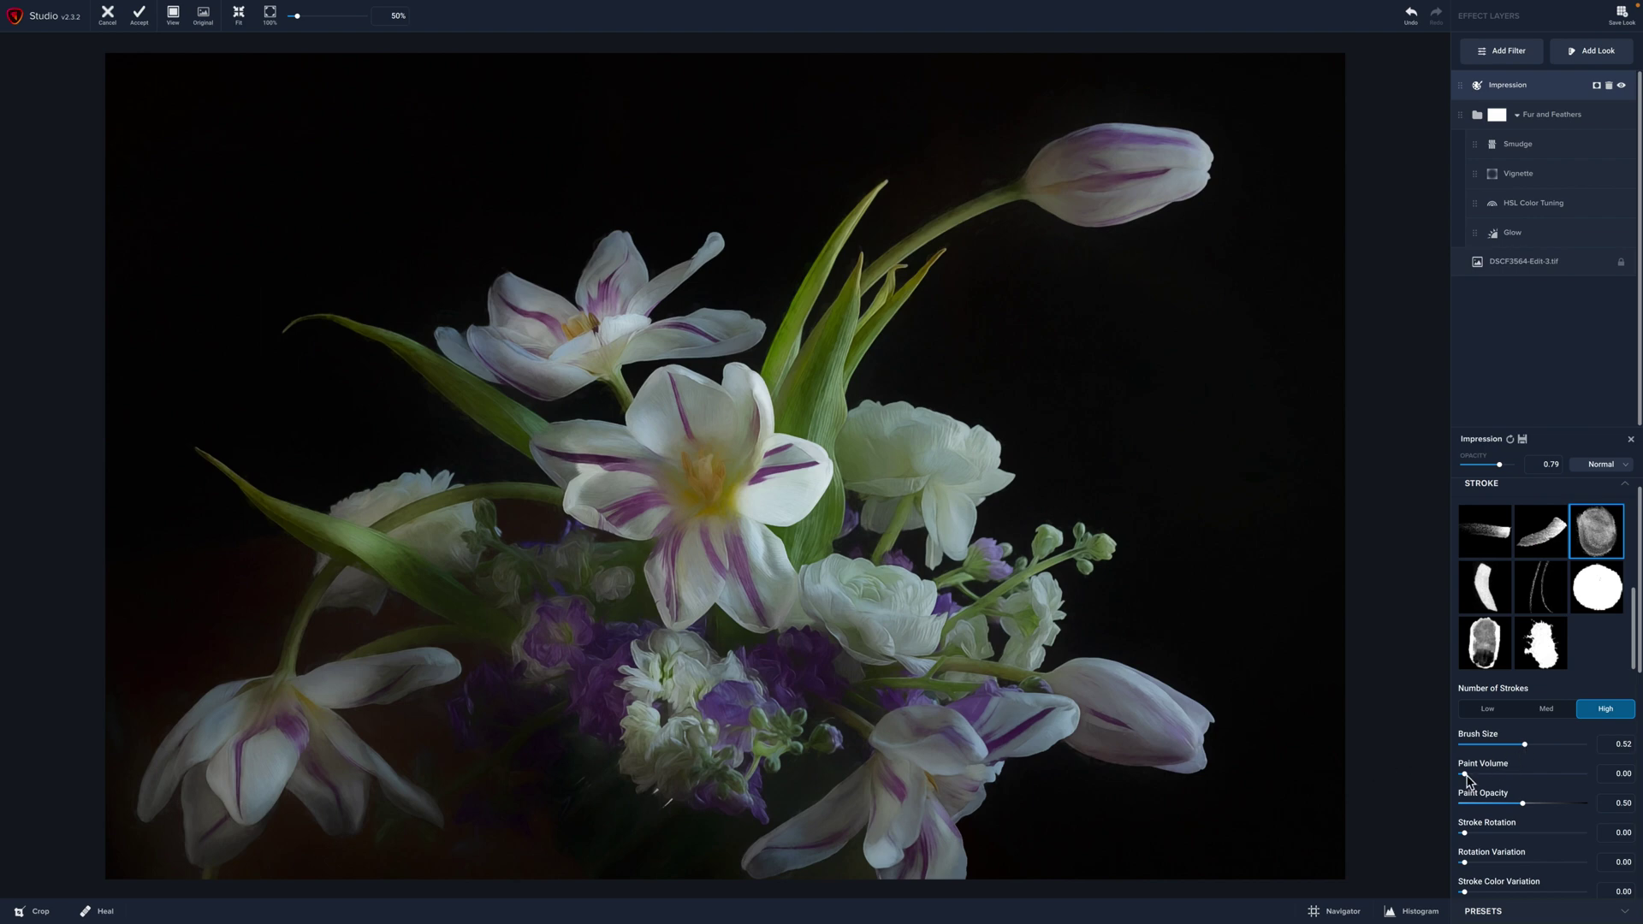
Try Paint Volume 0.60 and 0.44 against the original, then set Volume 0.40 and Opacity 0.59.
left_click_drag(1466, 776, 1536, 781)
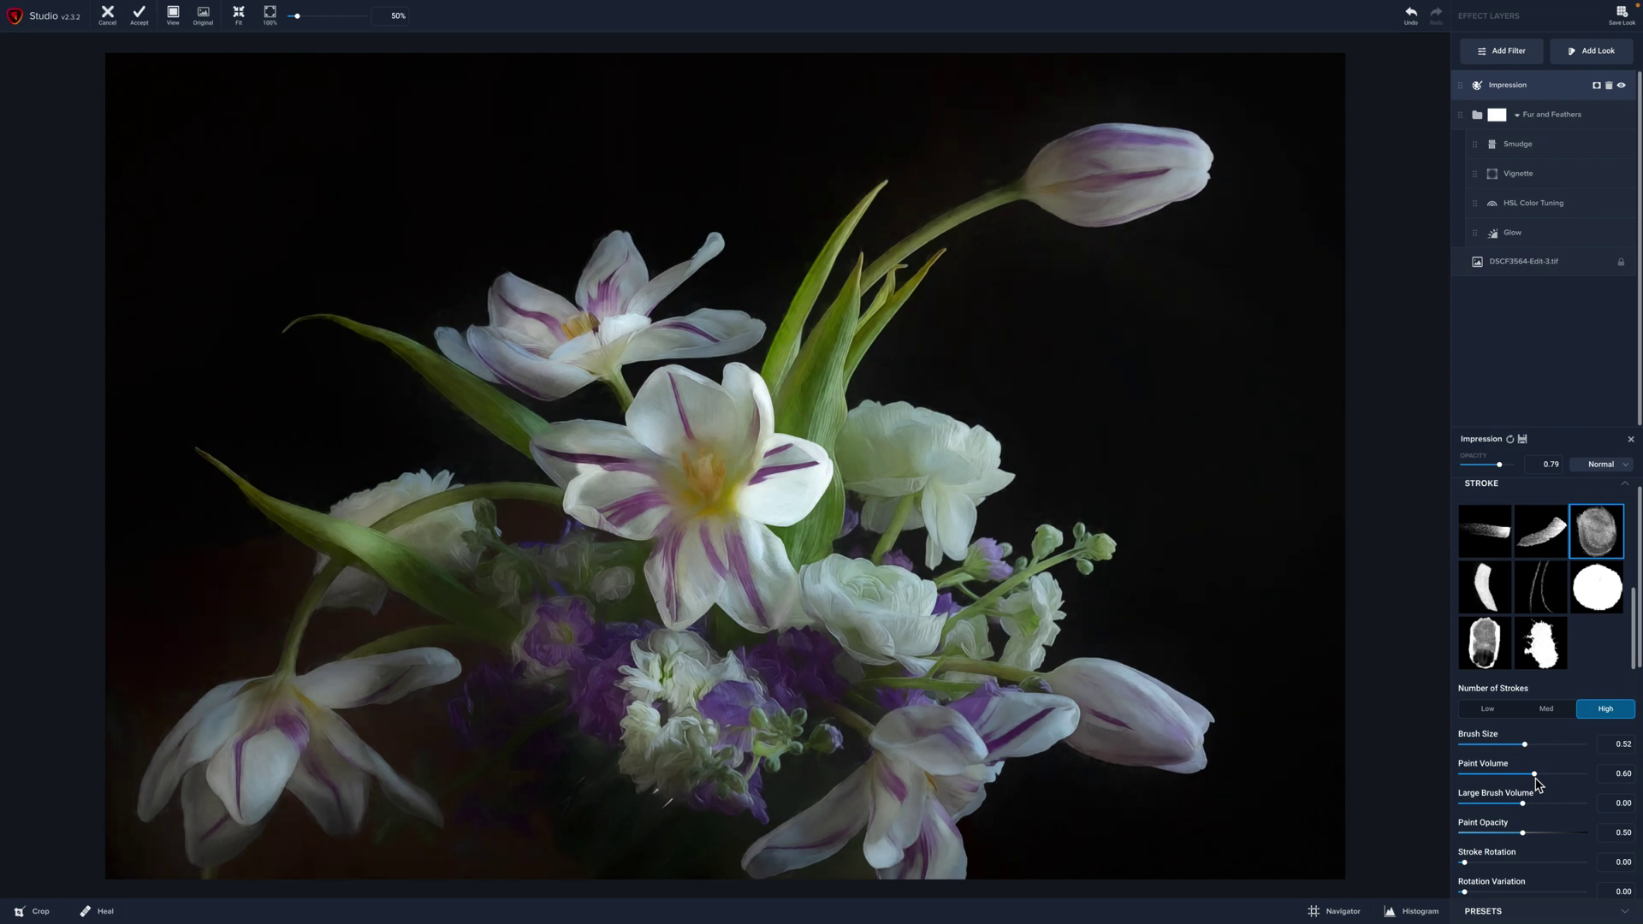
left_click_drag(1536, 782, 1517, 777)
left_click(732, 166)
left_click(733, 166)
left_click(774, 190)
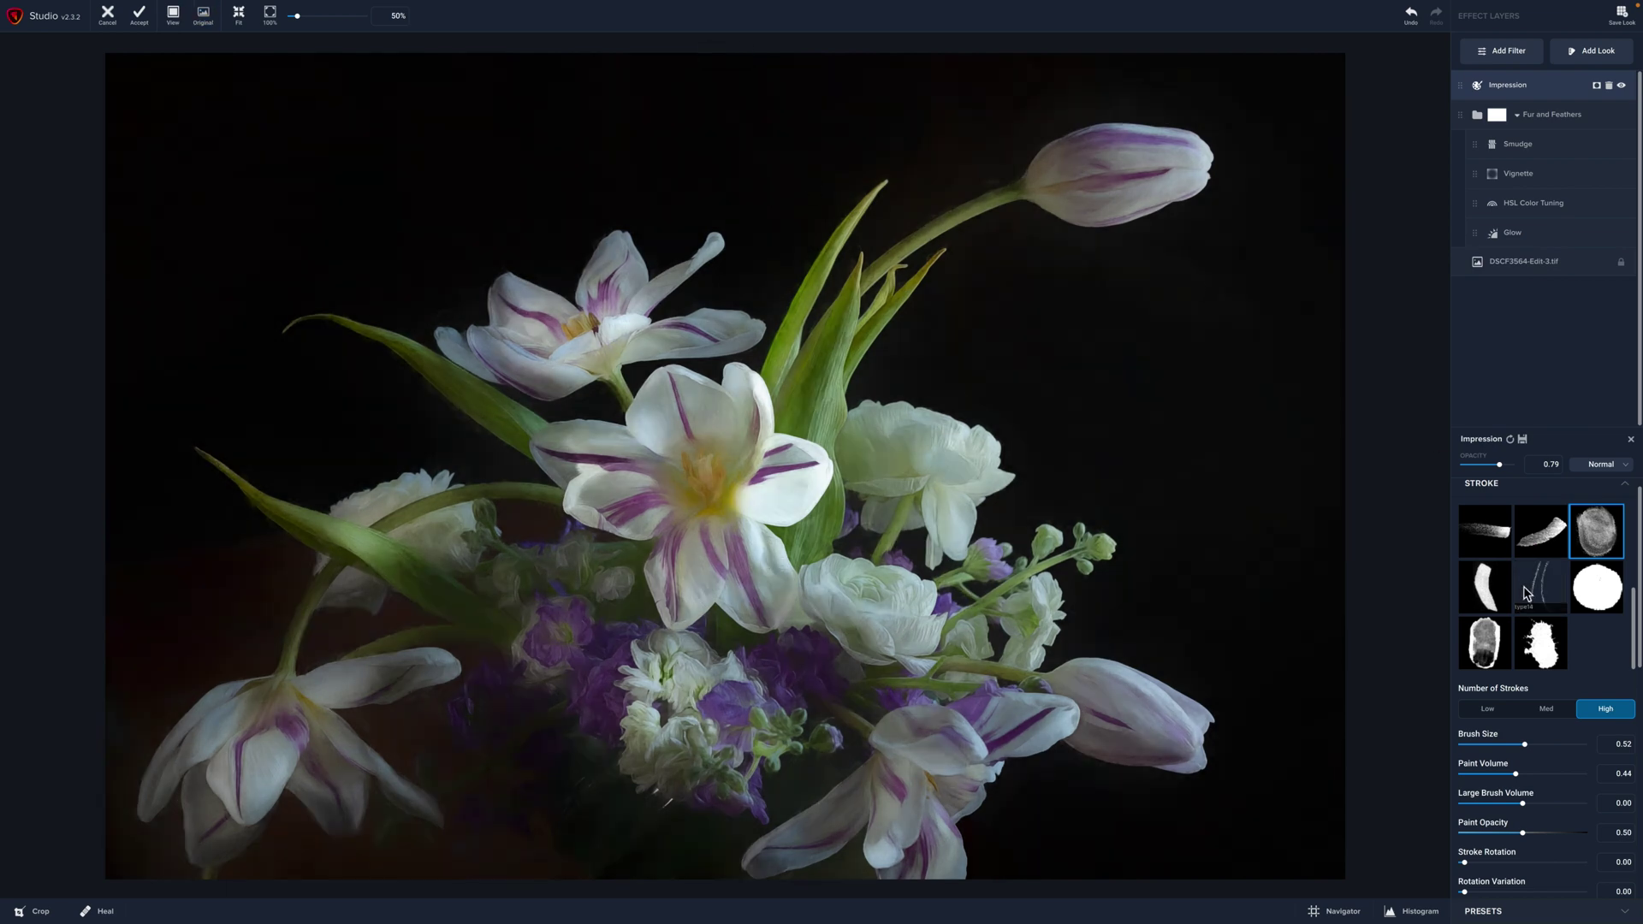
left_click_drag(1516, 774, 1509, 775)
left_click(1533, 833)
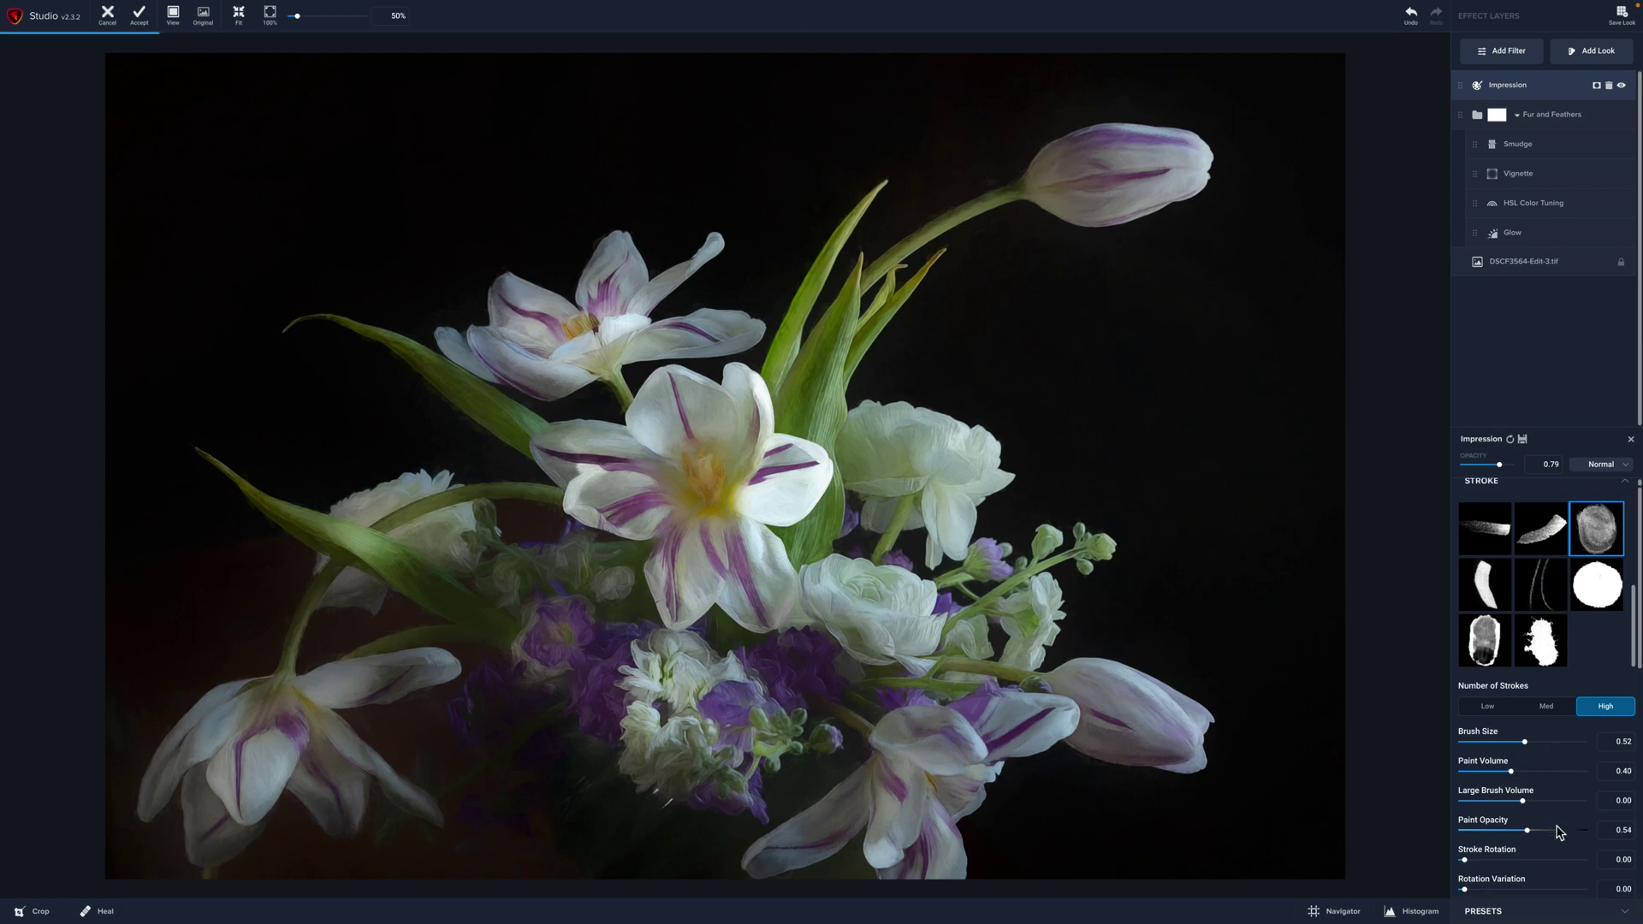
Drop Impression's Painting Progress to 0.00, then bring it back up and settle at 0.81.
scroll(1640, 623, "down", 1)
scroll(1639, 623, "down", 10)
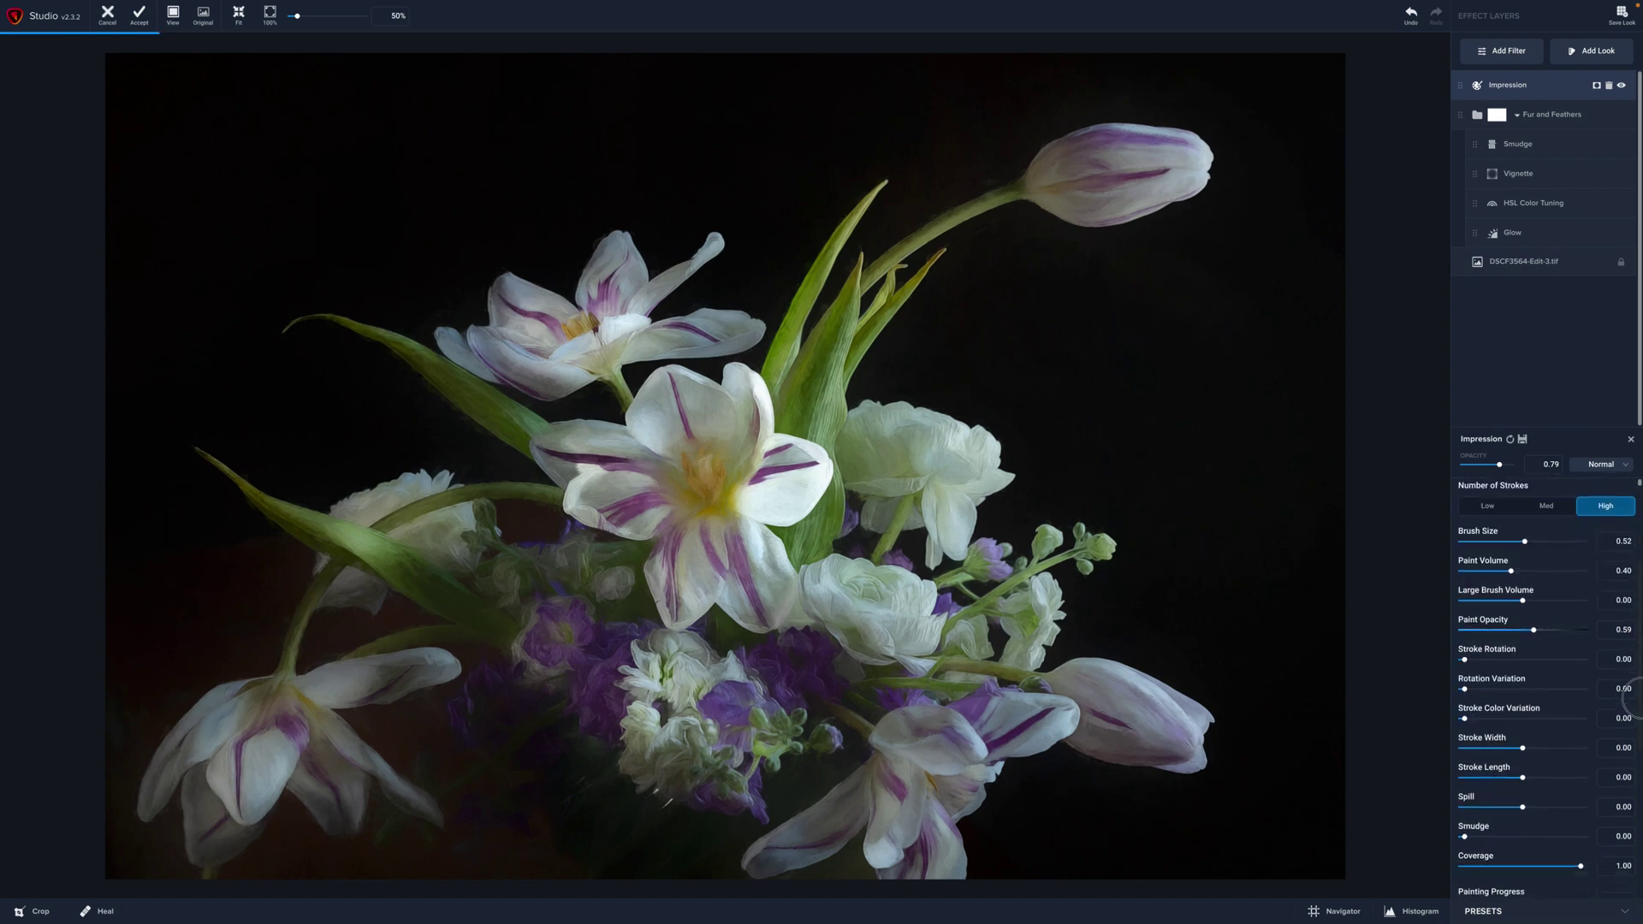
scroll(1633, 796, "down", 1)
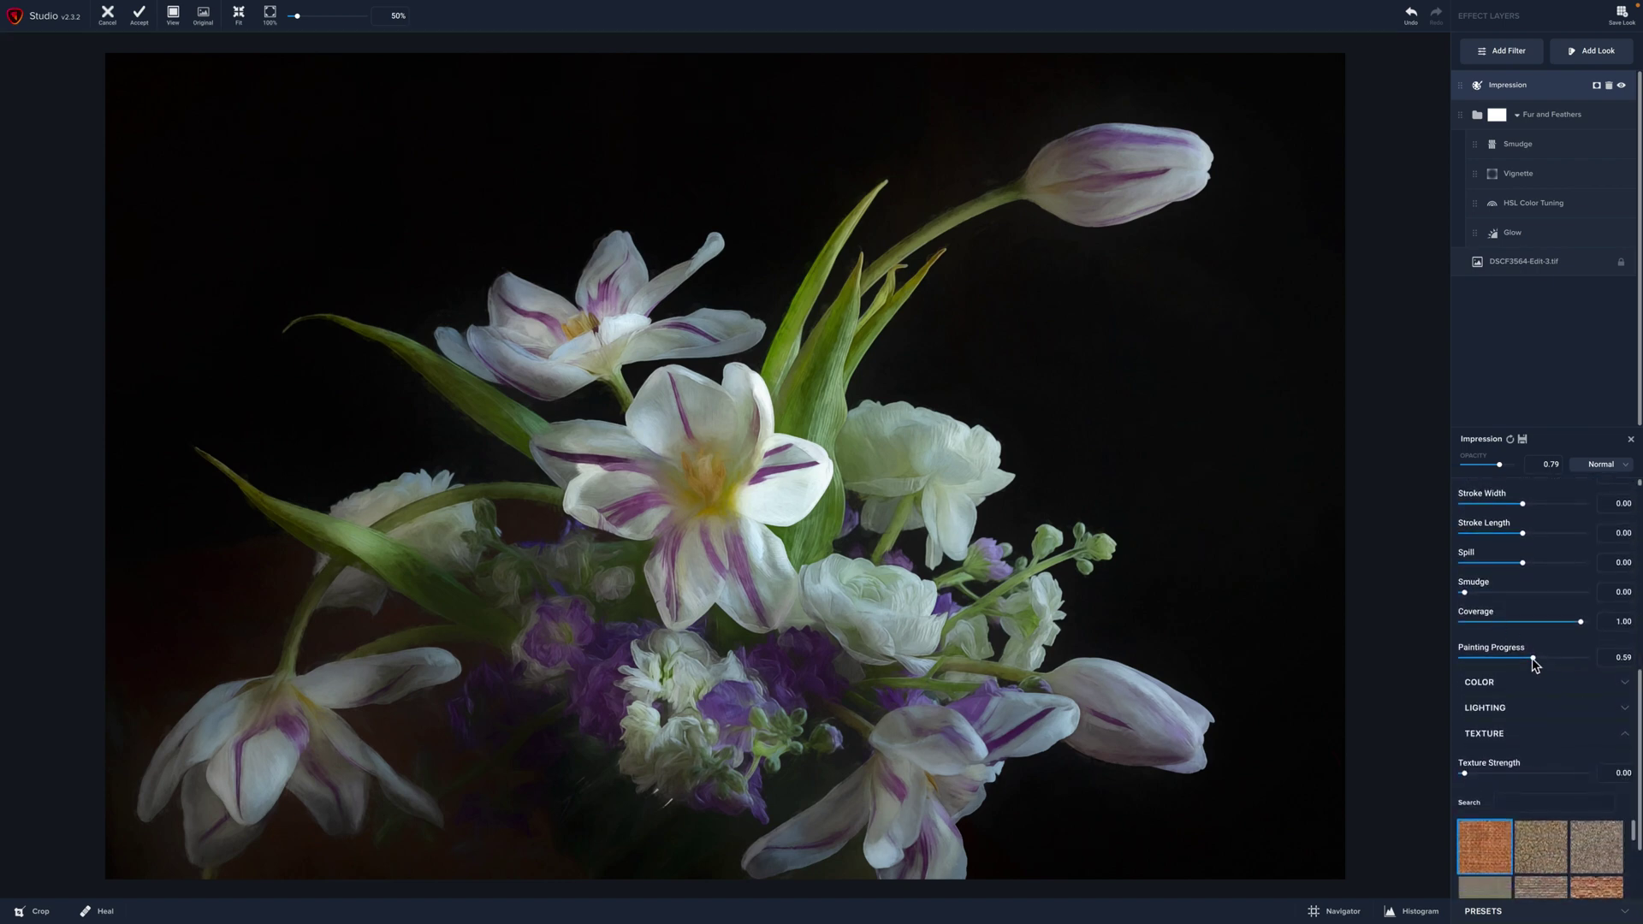
left_click_drag(1533, 661, 1464, 662)
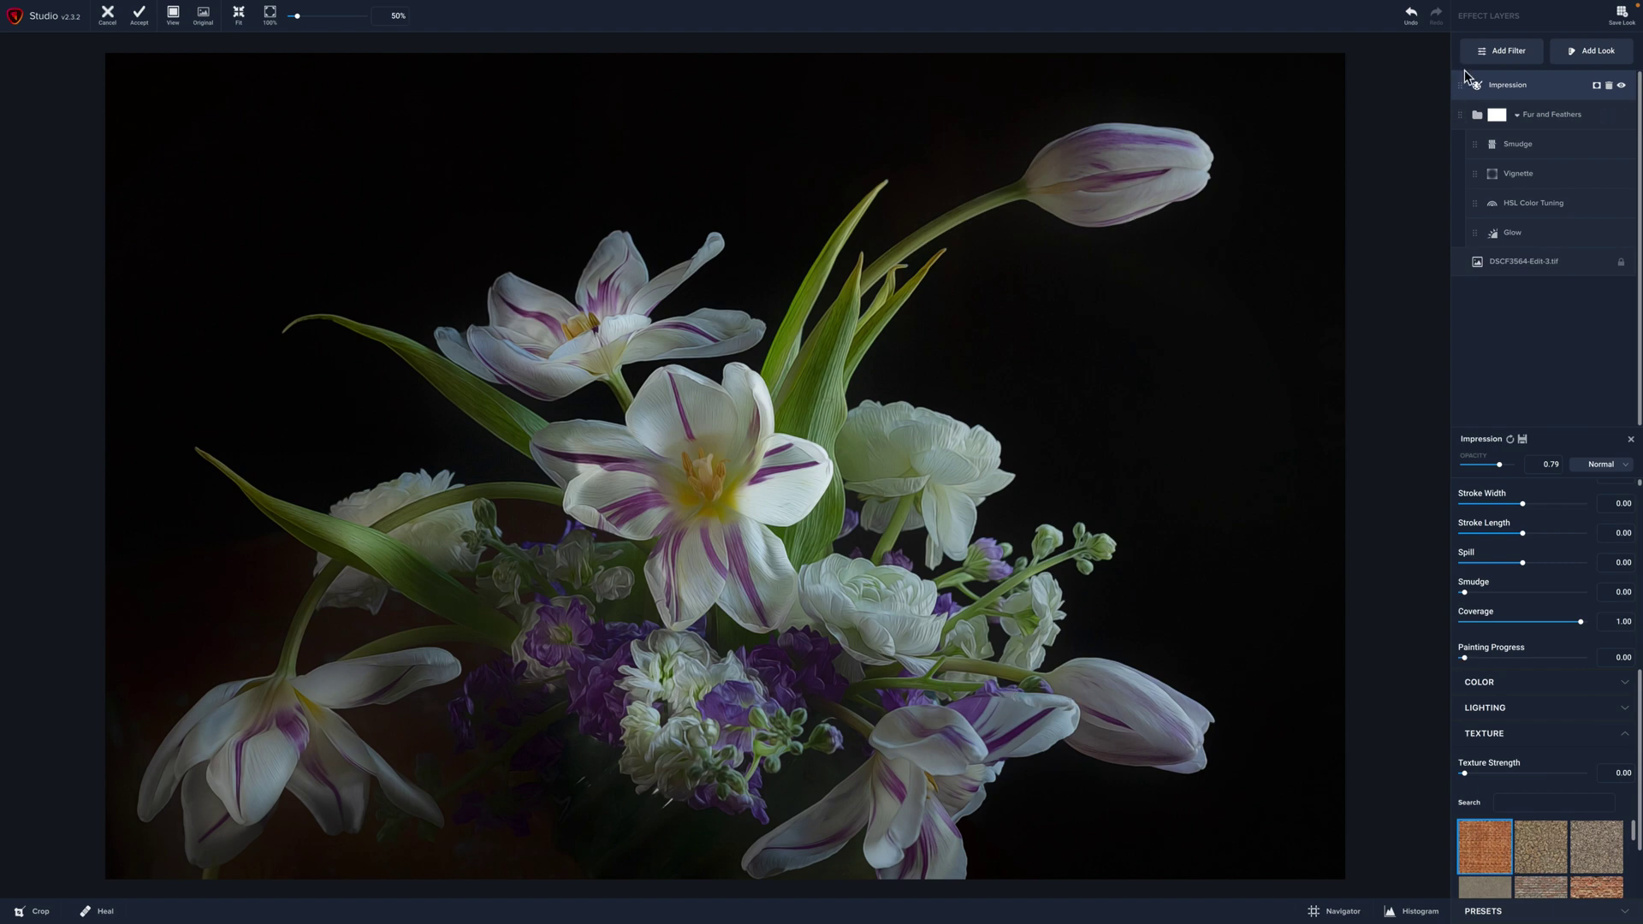
mouse_move(1536, 129)
left_click_drag(1466, 663, 1577, 666)
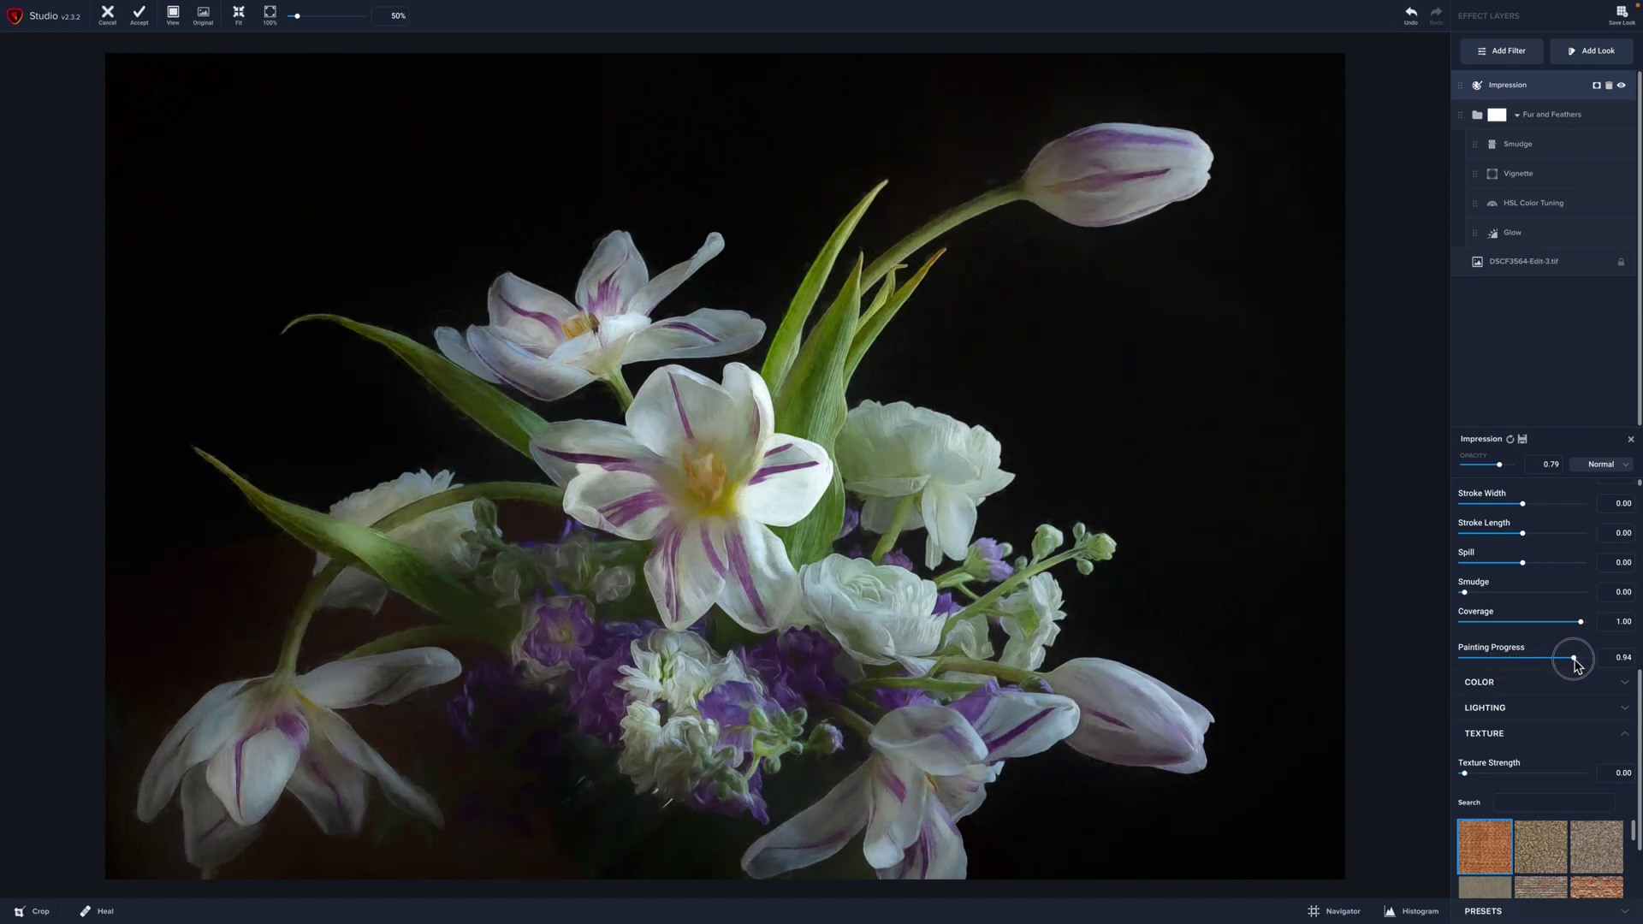
left_click_drag(1577, 666, 1576, 666)
mouse_move(1577, 665)
left_mouse_down()
mouse_move(1495, 664)
mouse_move(1555, 664)
left_mouse_up()
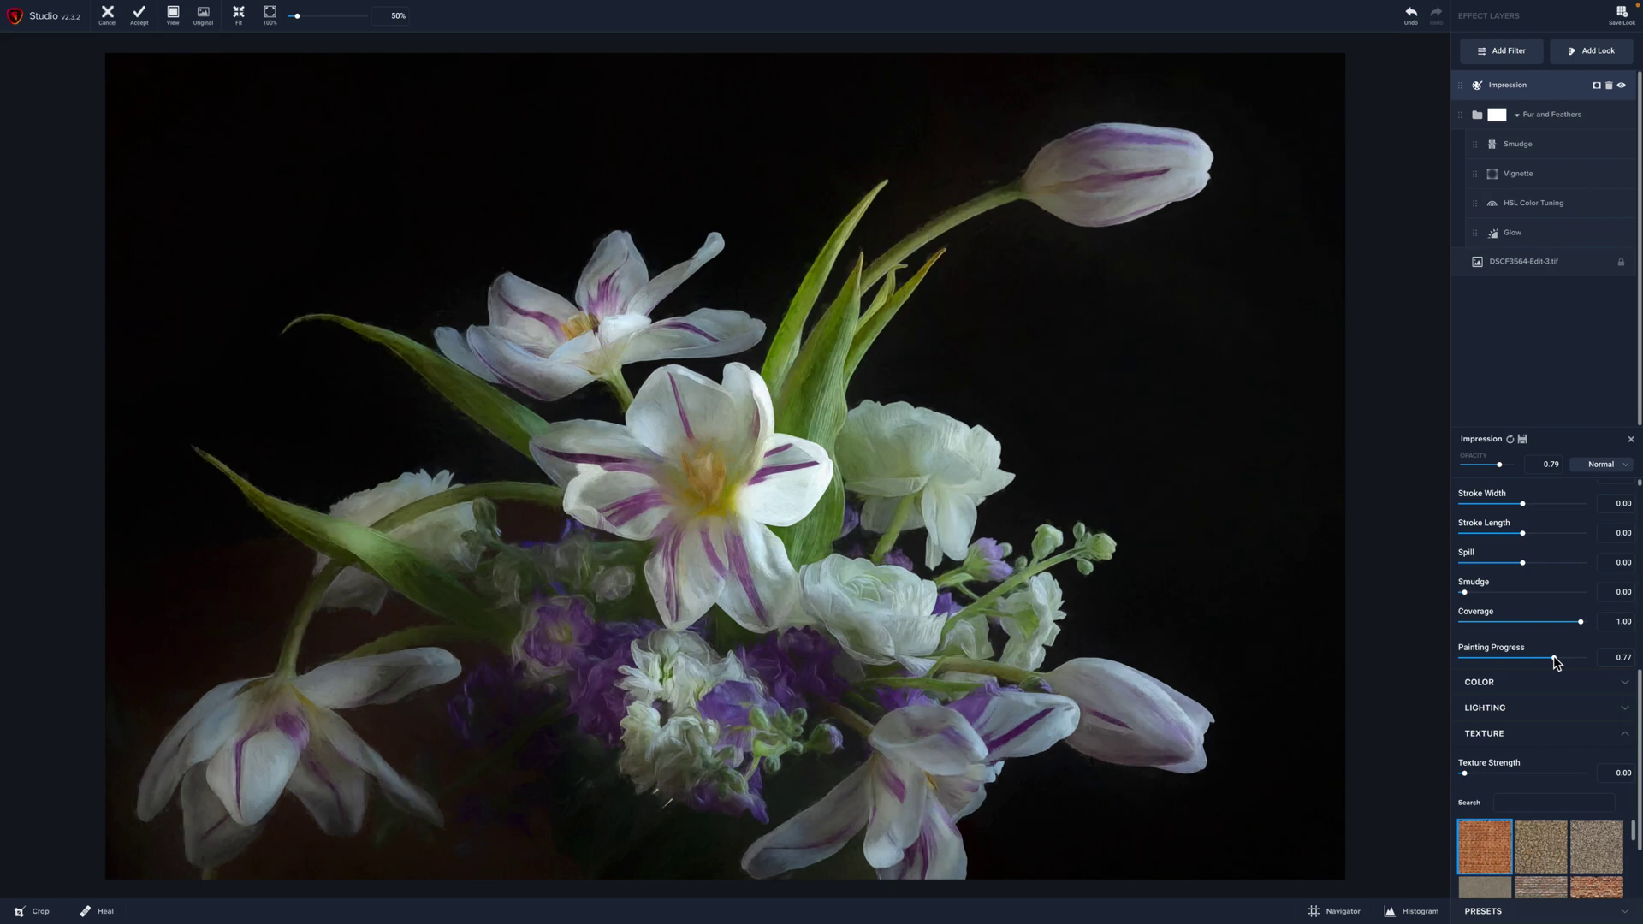
left_click_drag(1556, 662, 1560, 664)
Expand the Color section and raise Overall Saturation to about 0.23.
left_click(1625, 683)
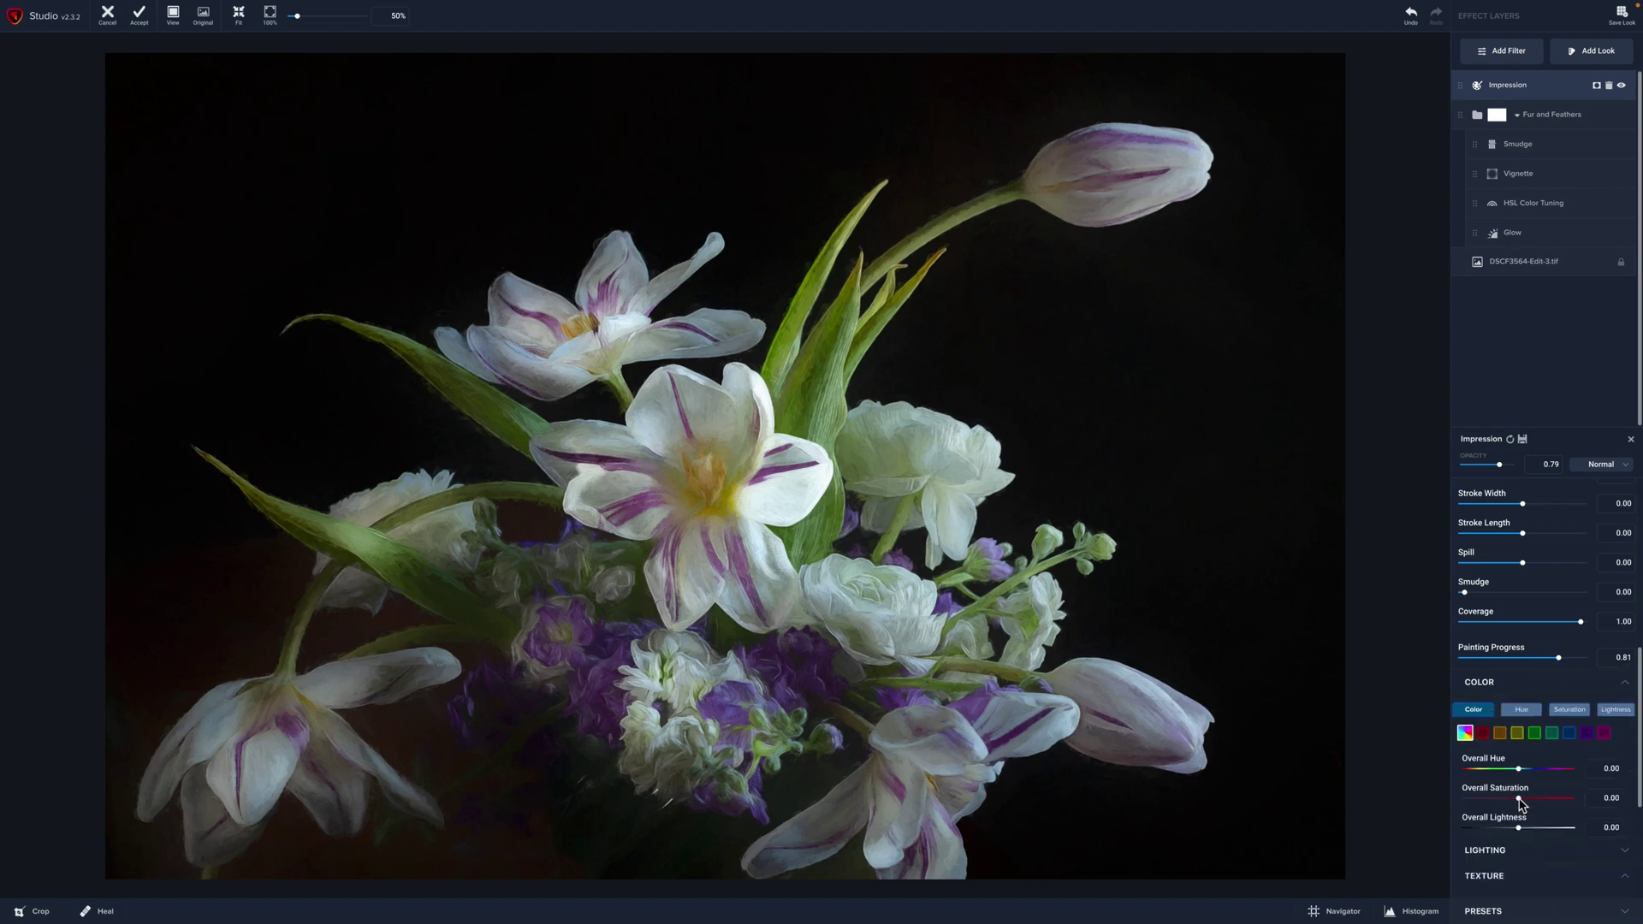
left_click_drag(1519, 797, 1530, 799)
left_click_drag(1530, 799, 1531, 798)
Set the Lighting section to Contrast 0.11, Highlight -0.18 and Vignette 0.12.
left_click(1625, 851)
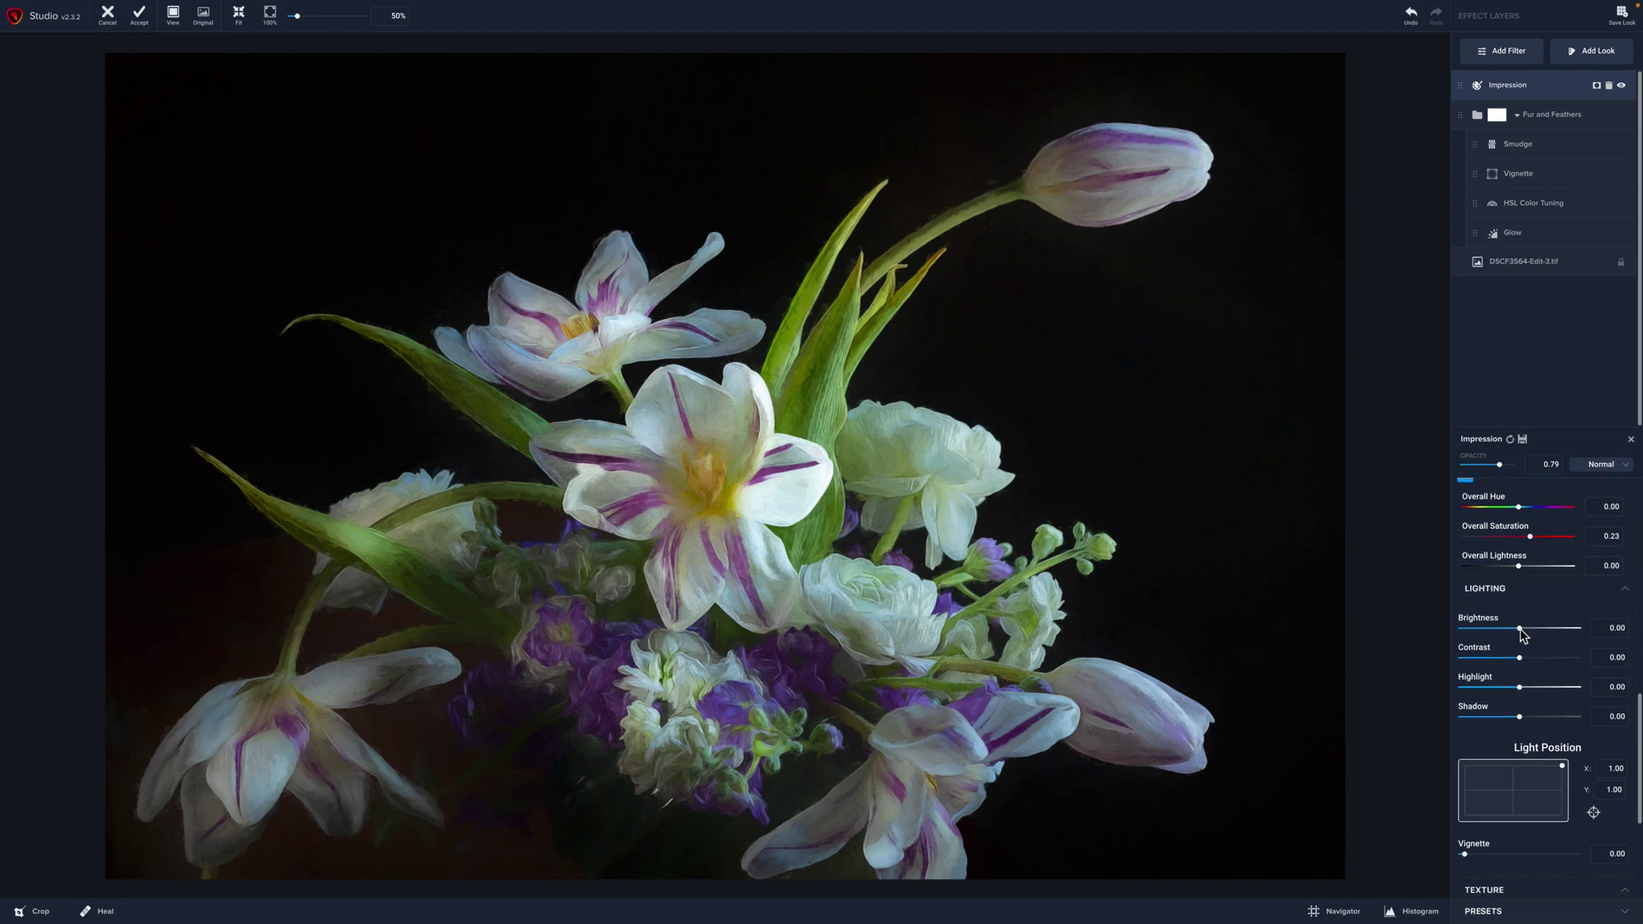
left_click_drag(1520, 666, 1530, 665)
left_click(1511, 687)
scroll(1547, 749, "down", 1)
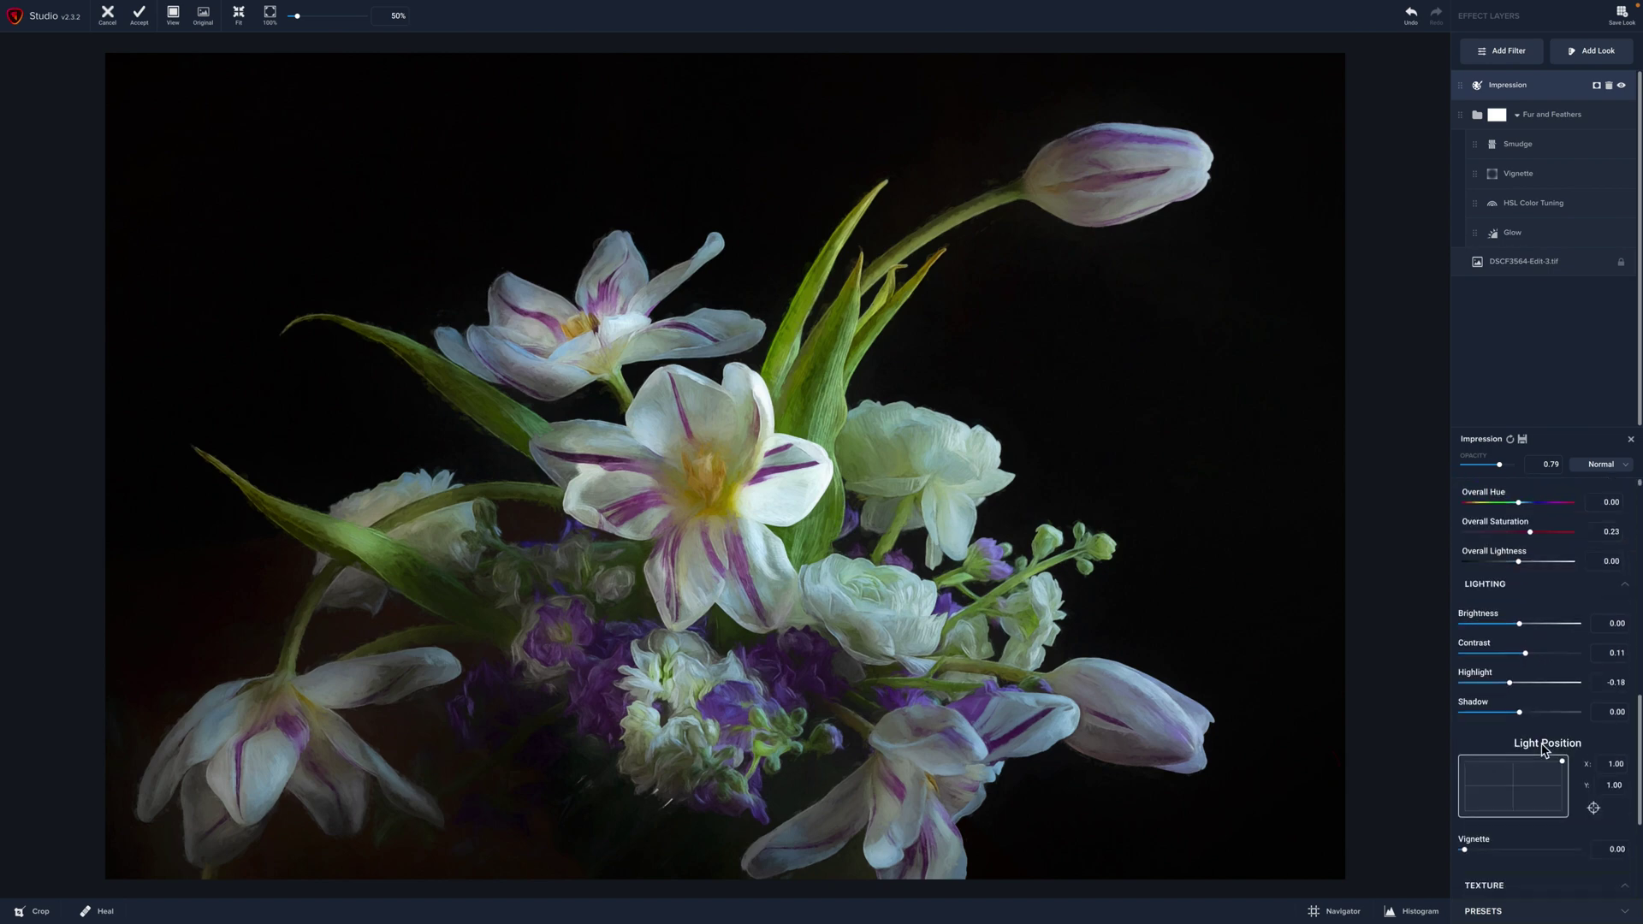
left_click(1478, 834)
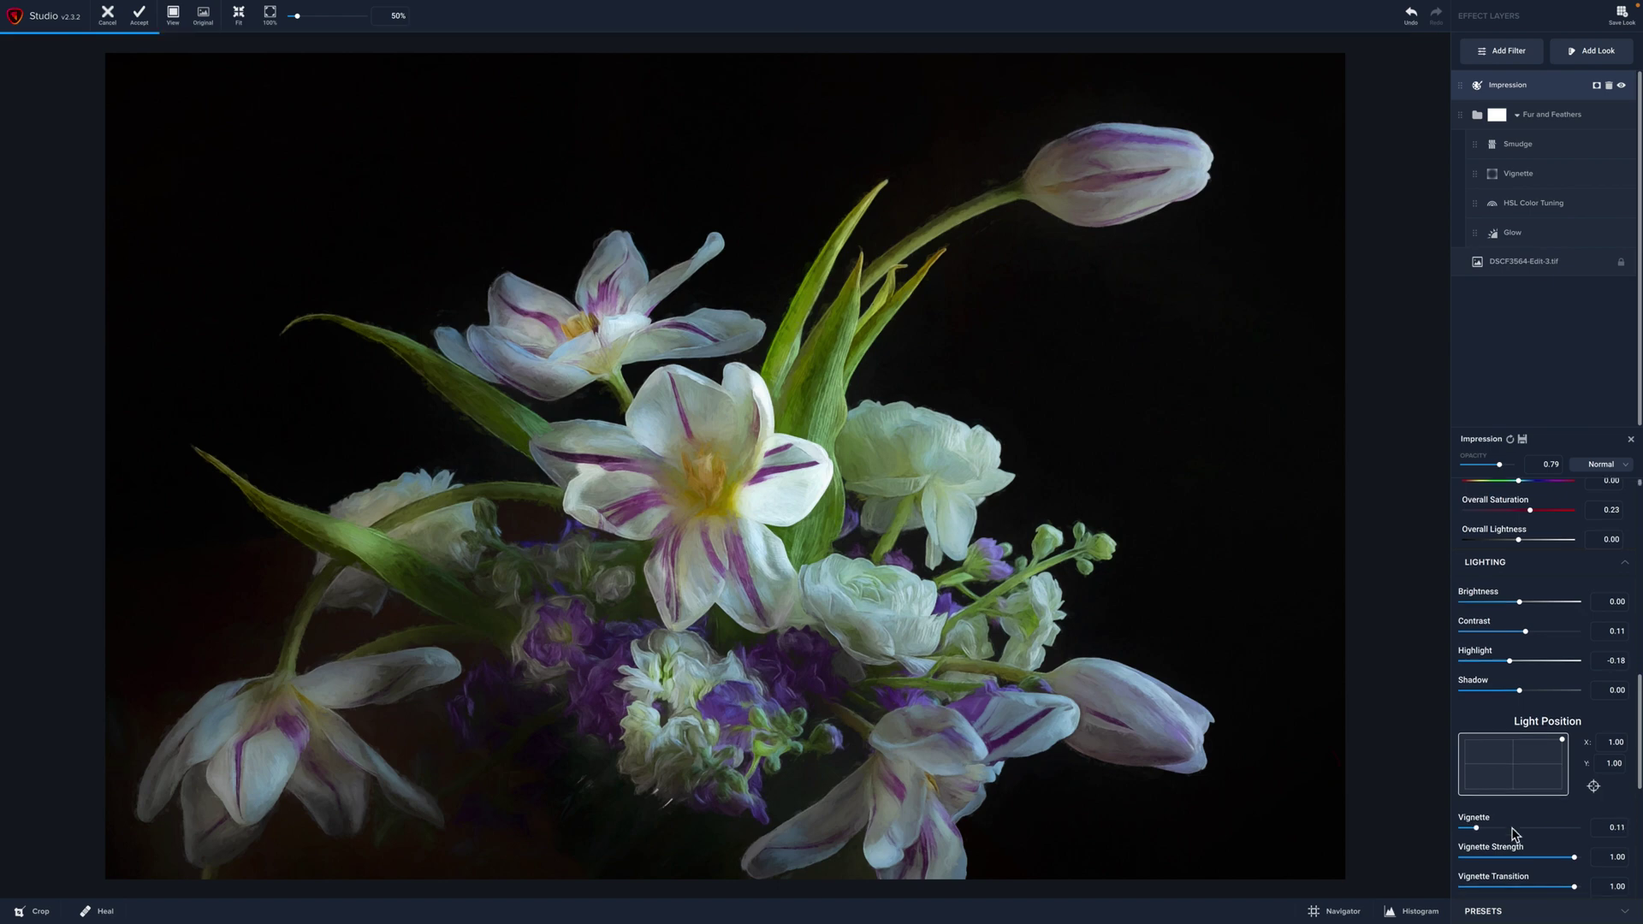
scroll(1515, 834, "up", 2)
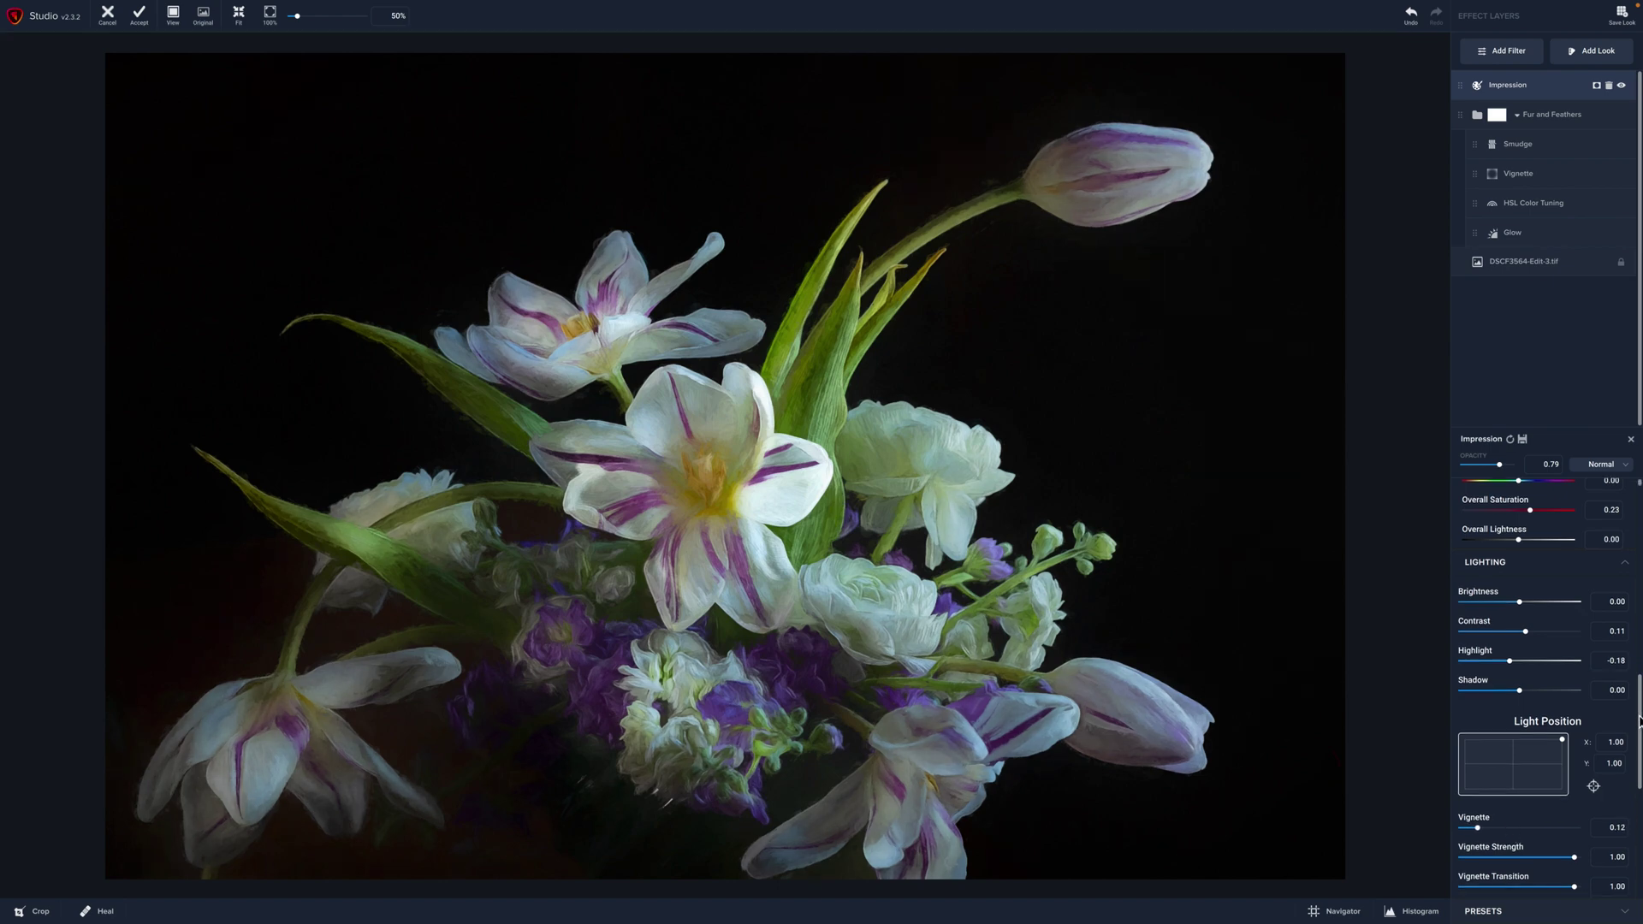
left_click_drag(1639, 722, 1639, 840)
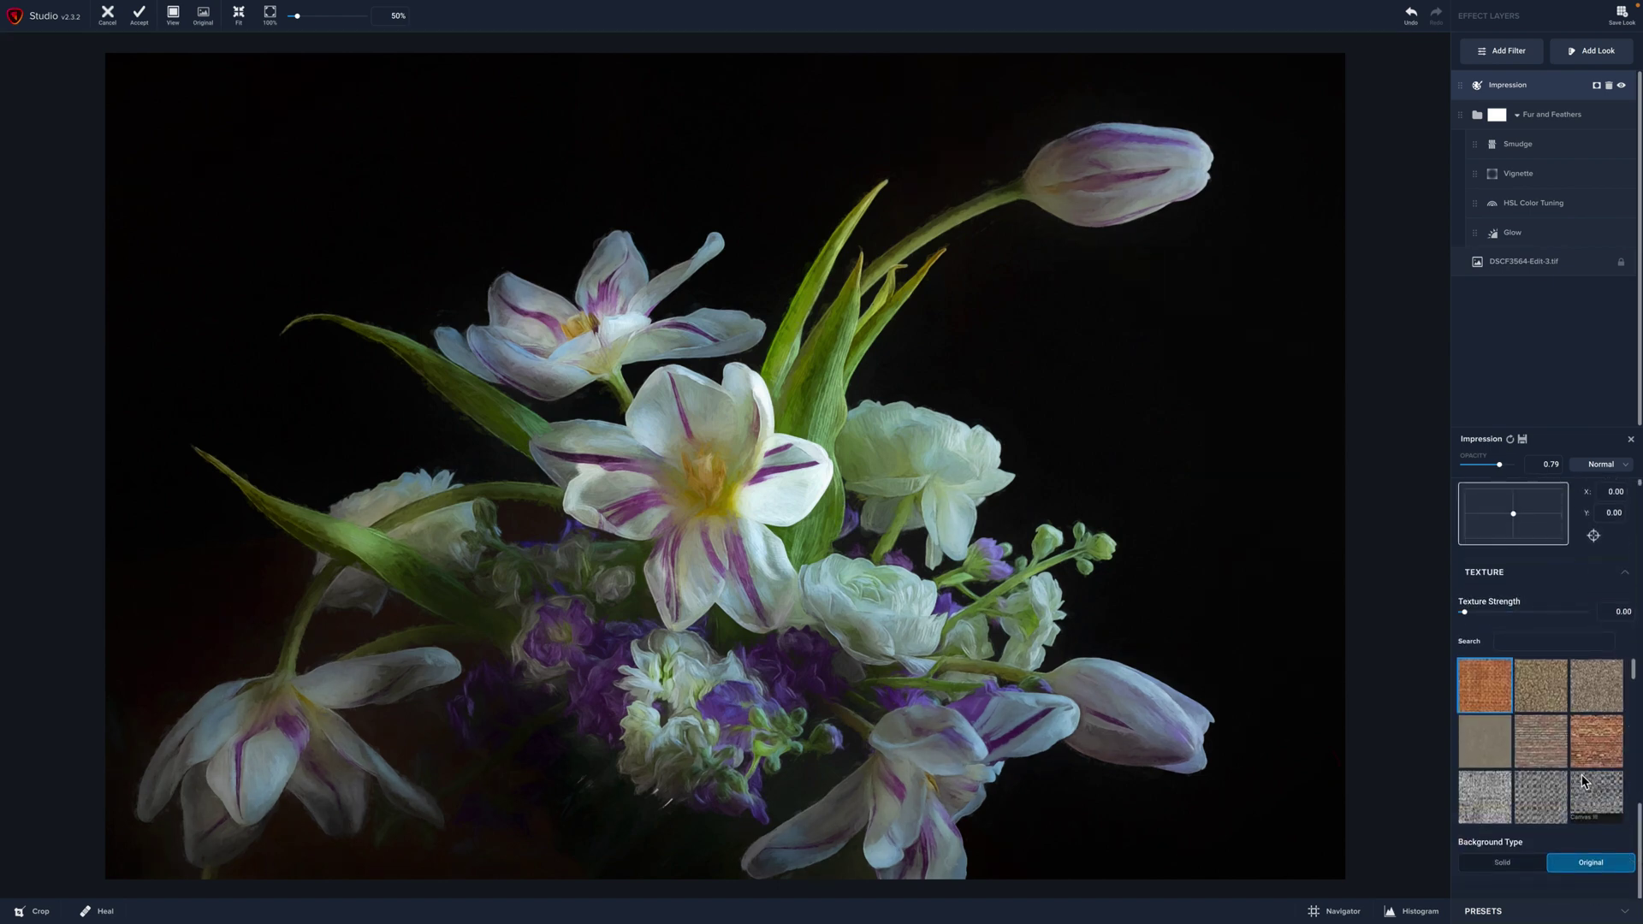
scroll(1582, 780, "down", 5)
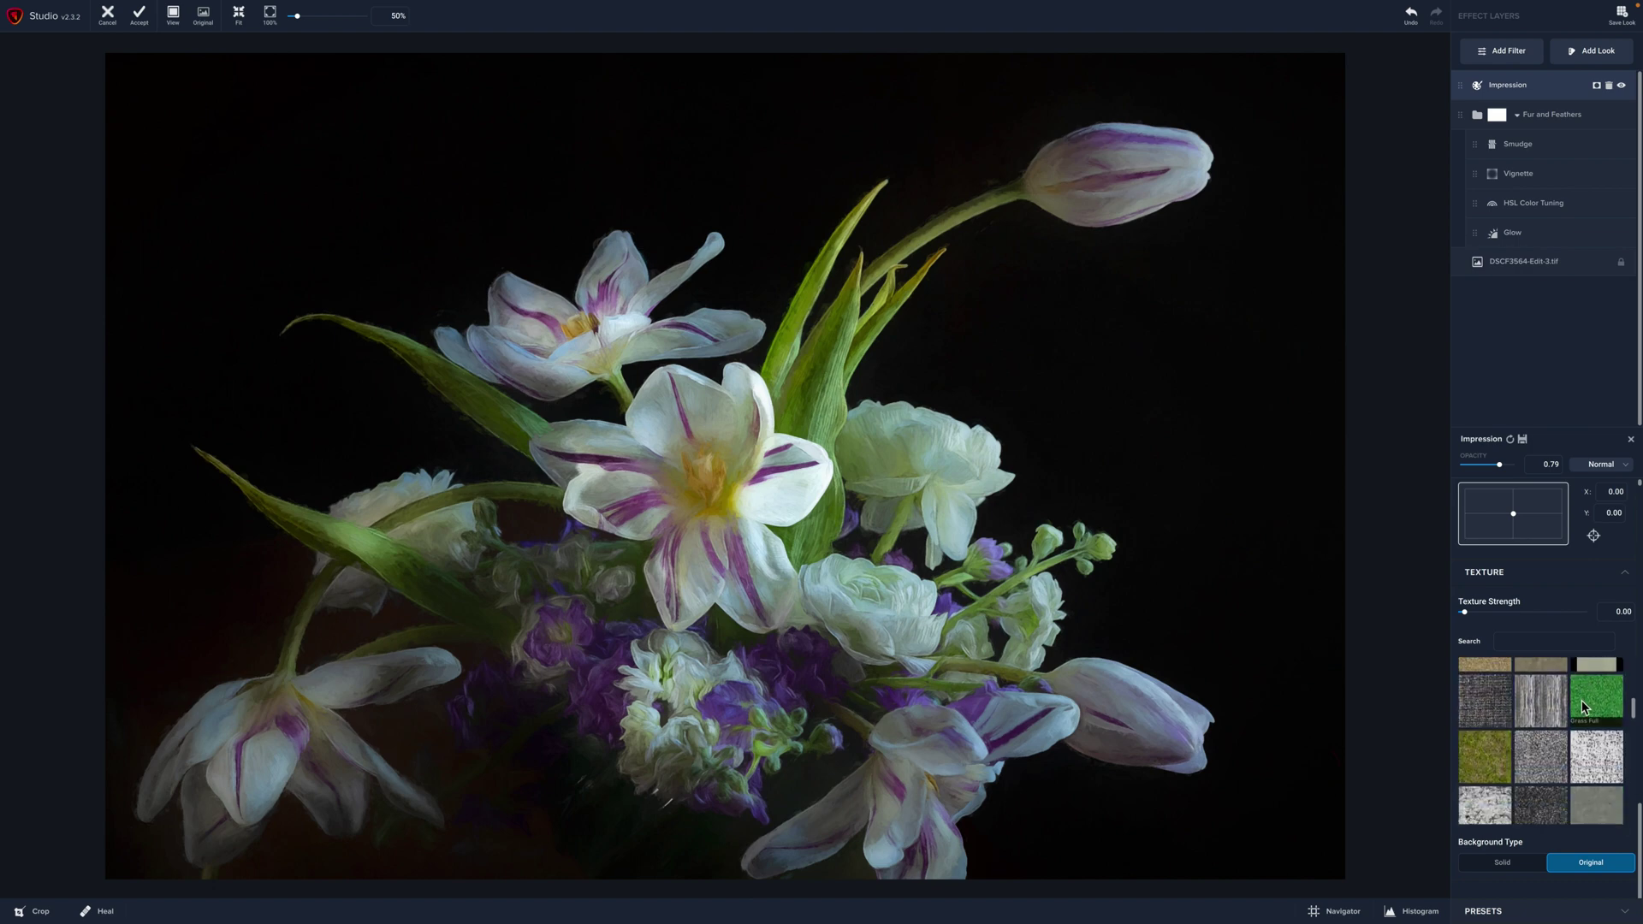
scroll(1581, 700, "down", 1)
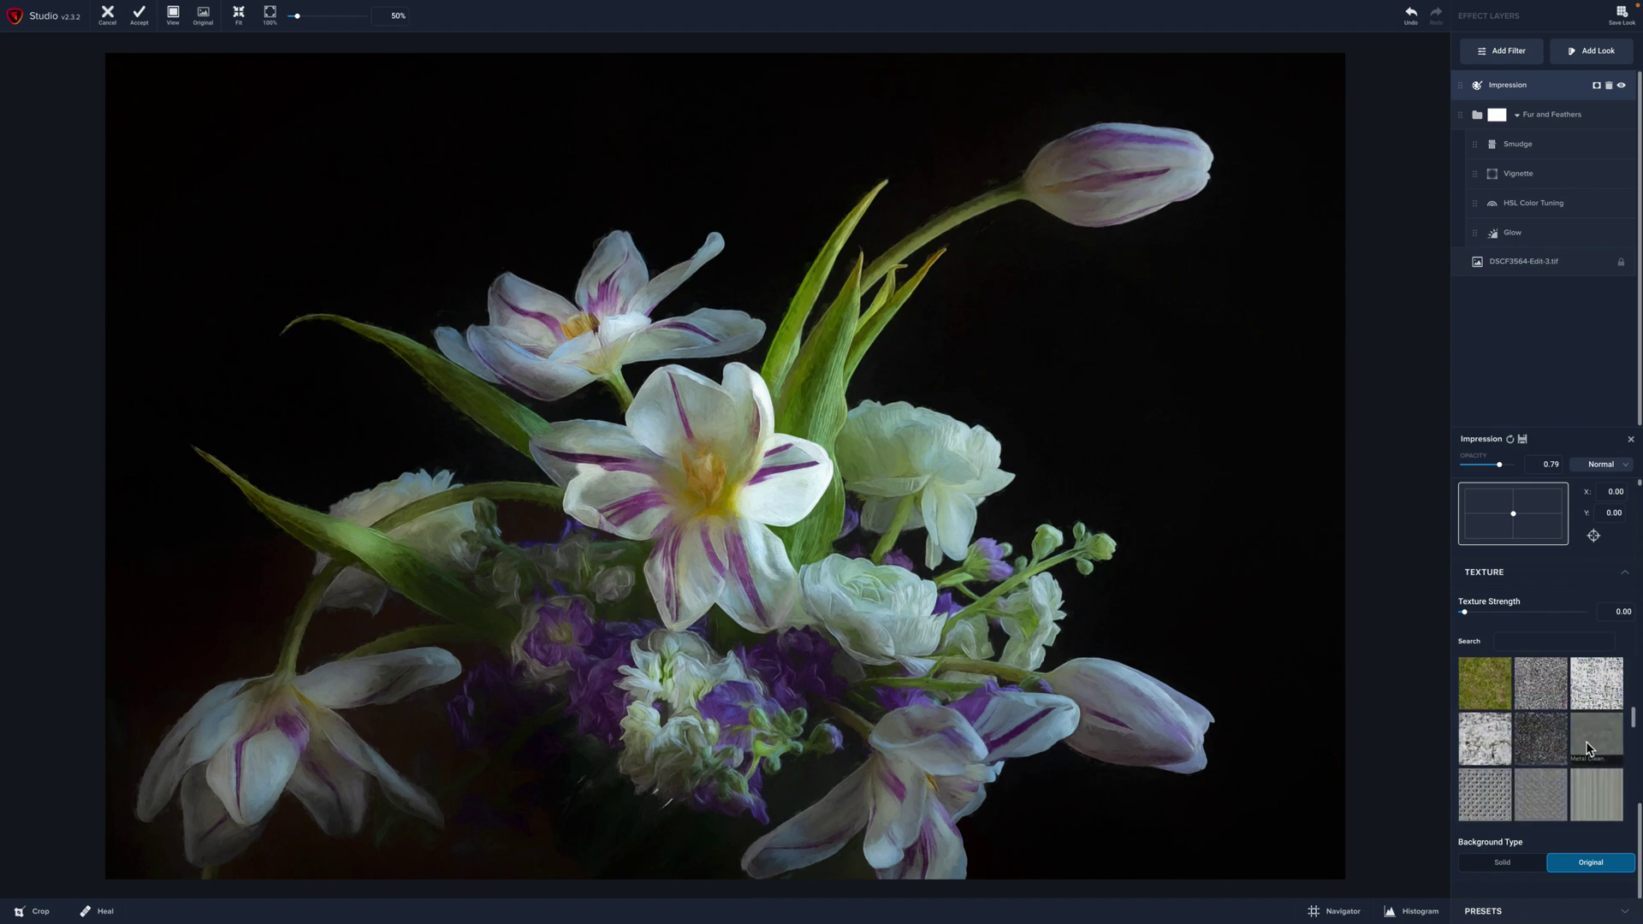
scroll(1585, 741, "down", 2)
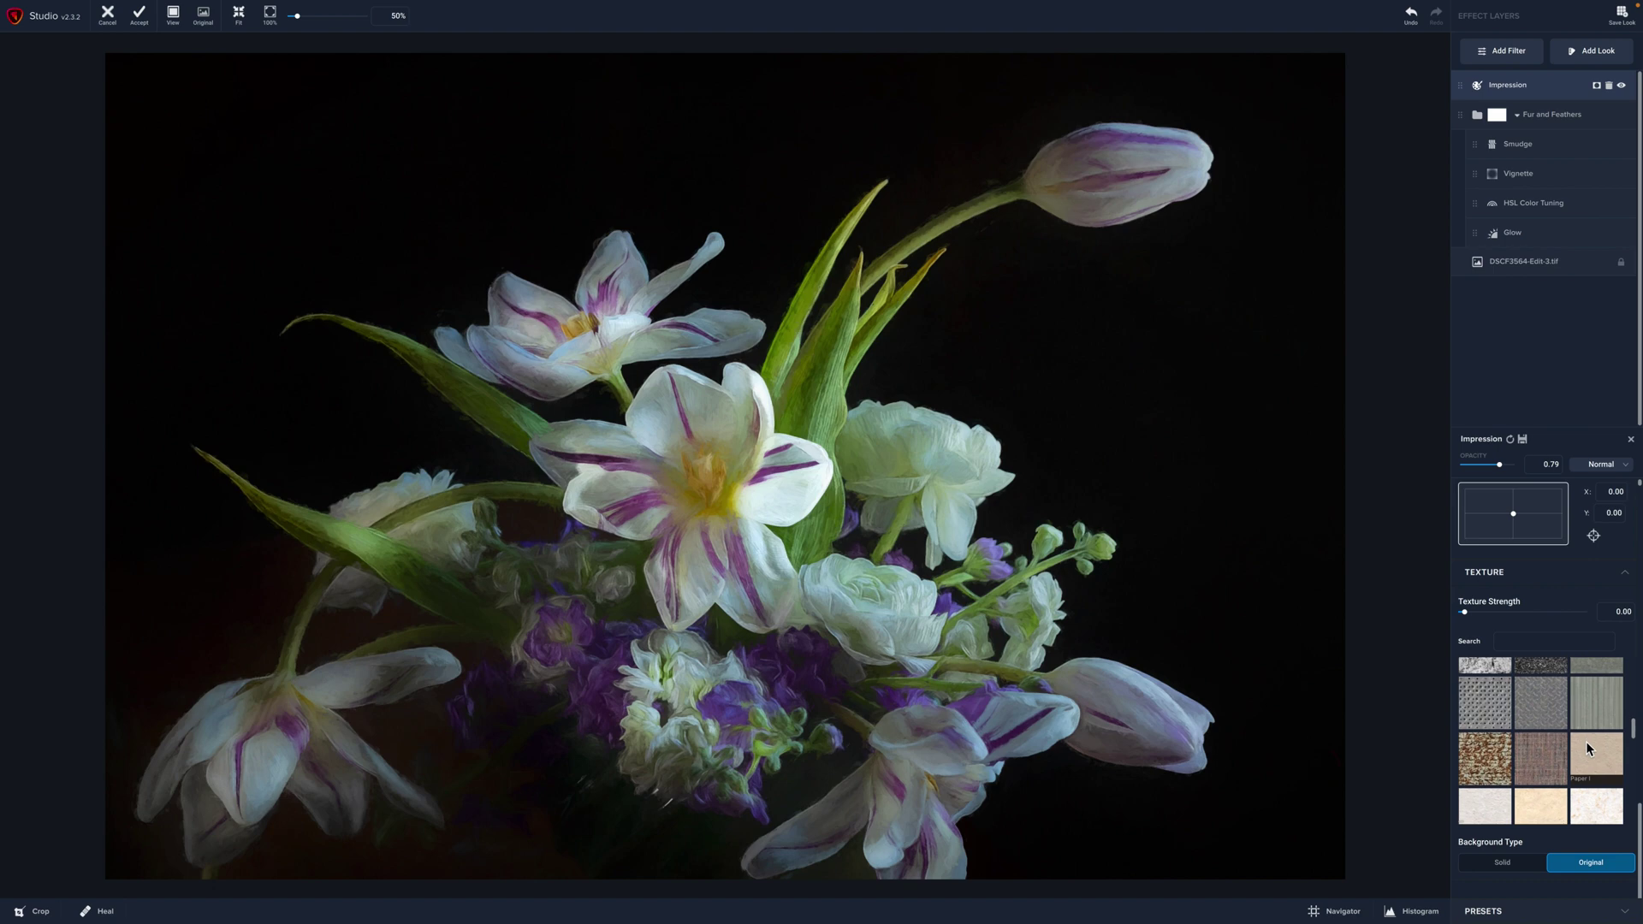
left_click(1596, 735)
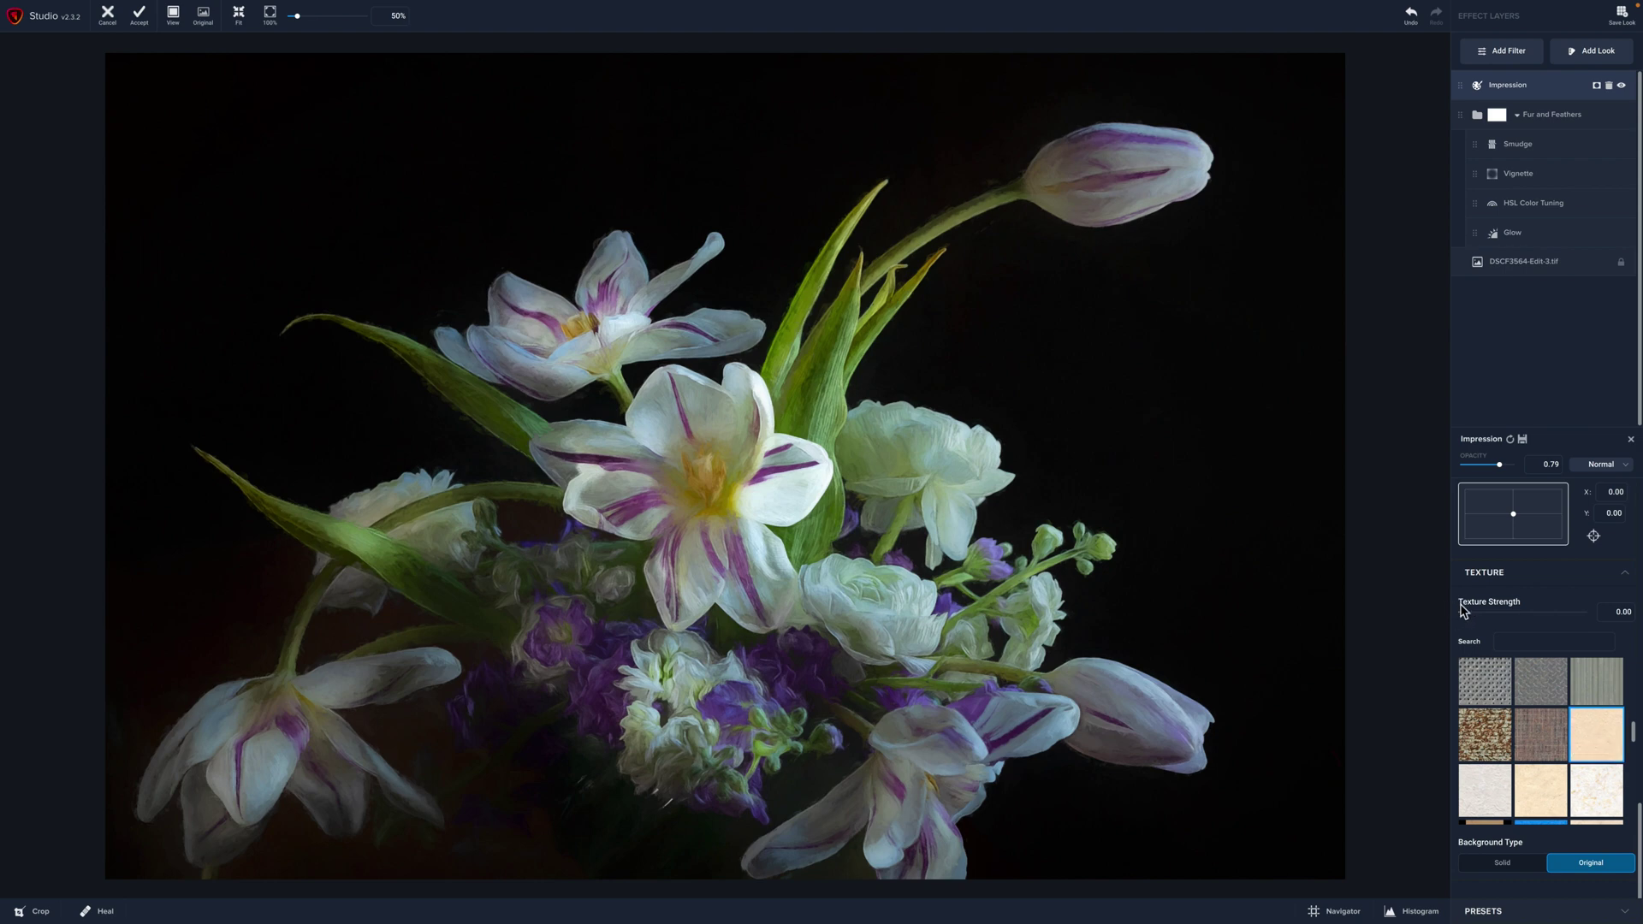
left_click_drag(1466, 614, 1546, 616)
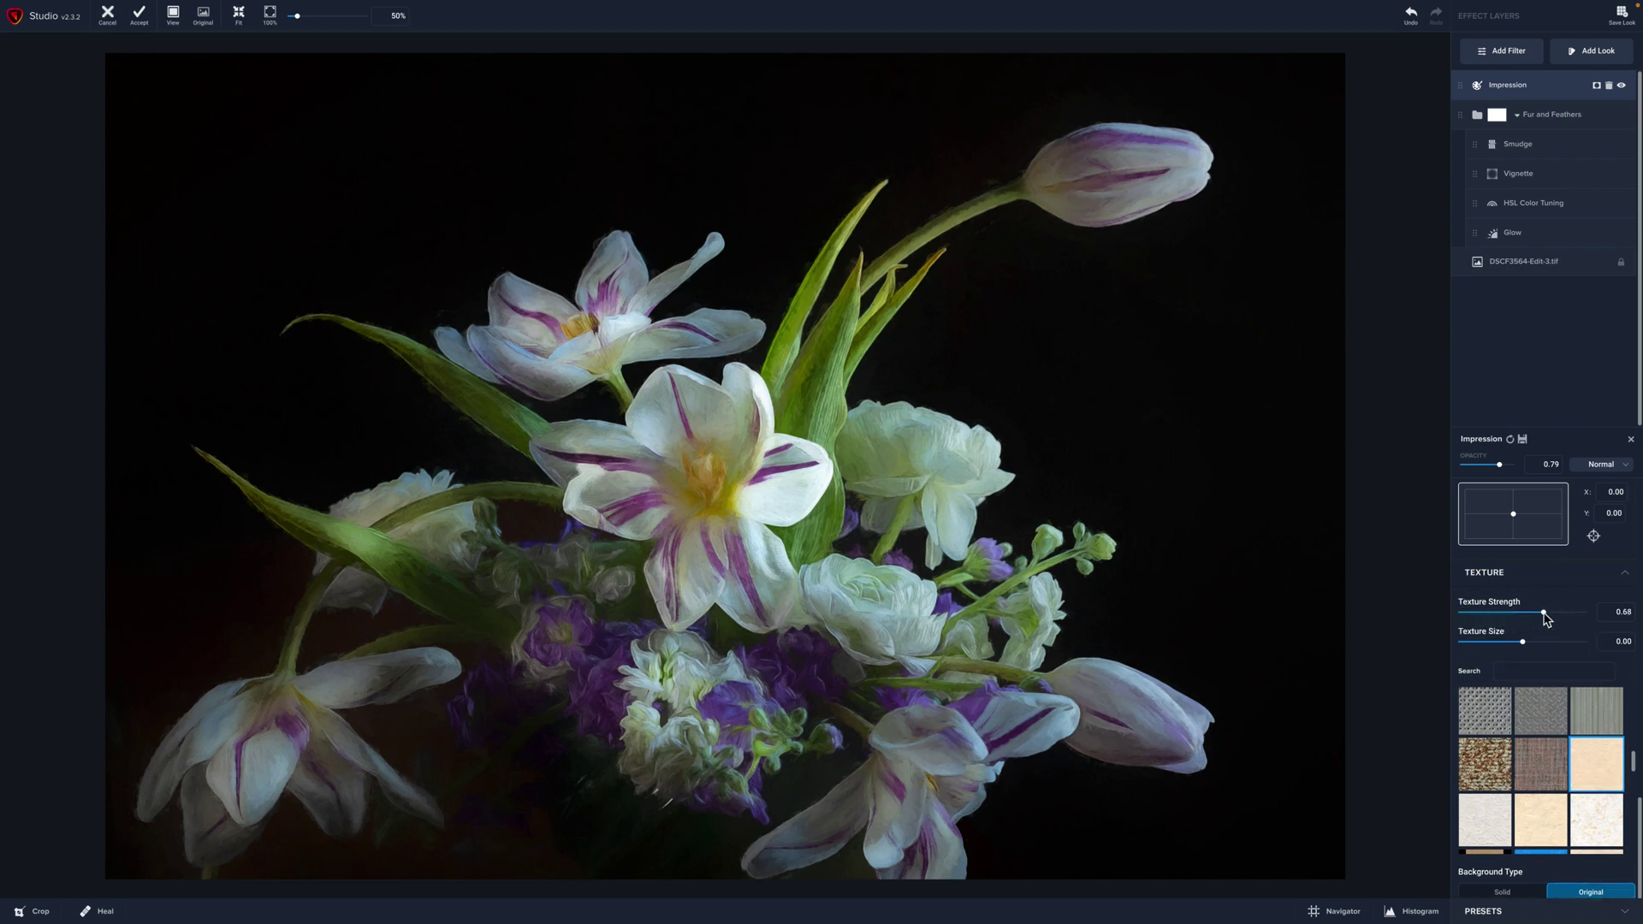
left_click_drag(1546, 616, 1571, 613)
left_click(1486, 766)
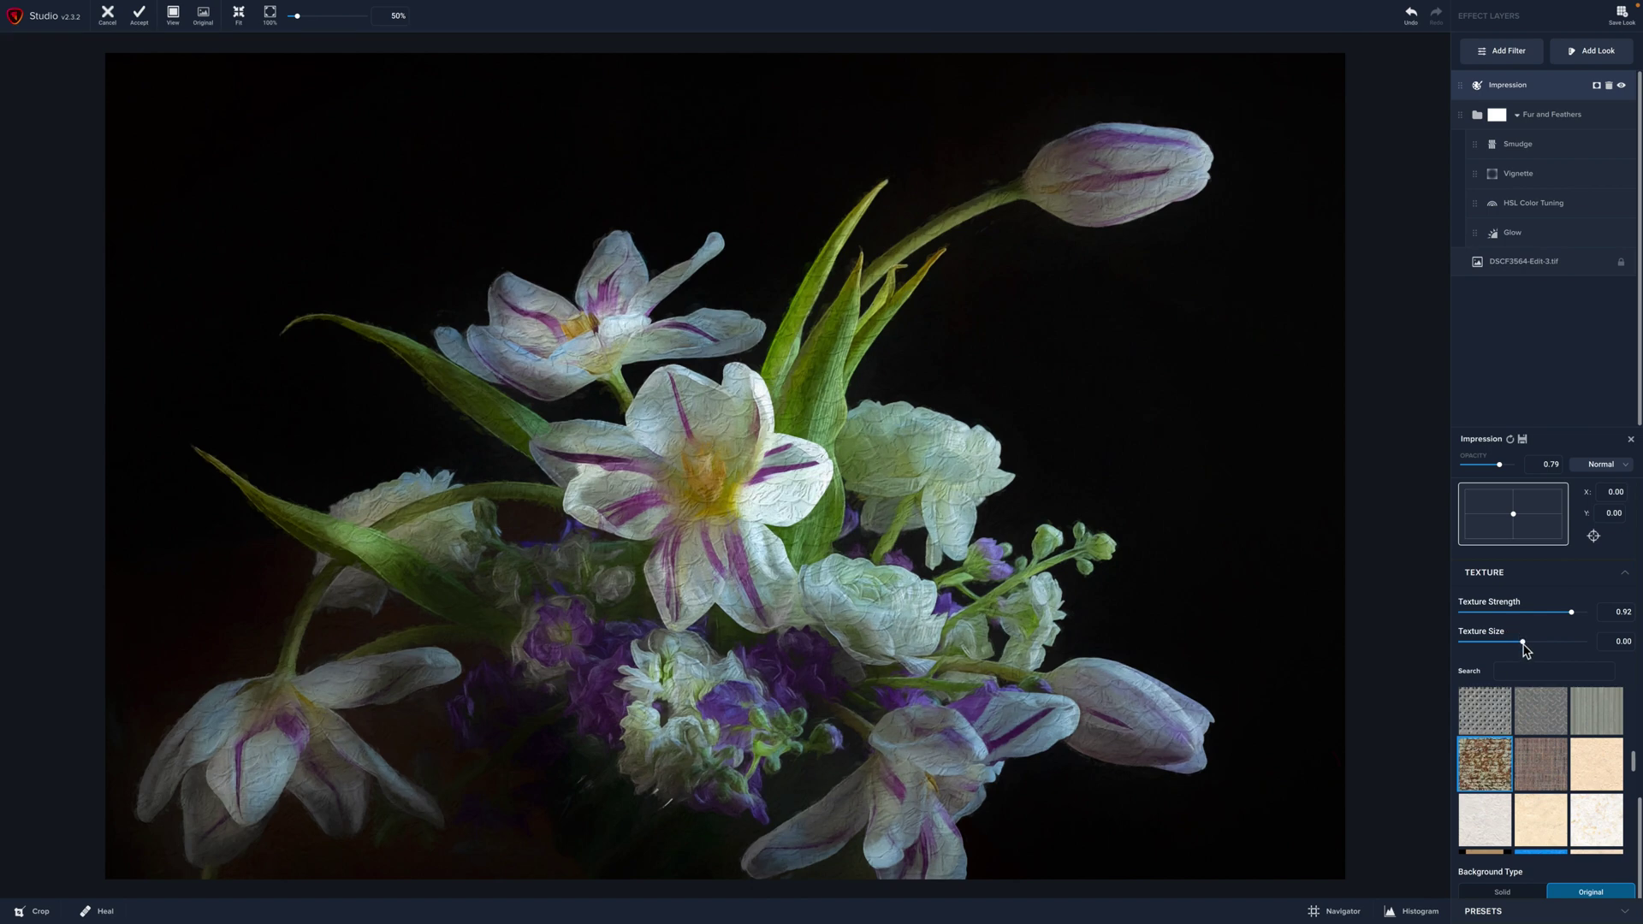
left_click_drag(1572, 613, 1458, 618)
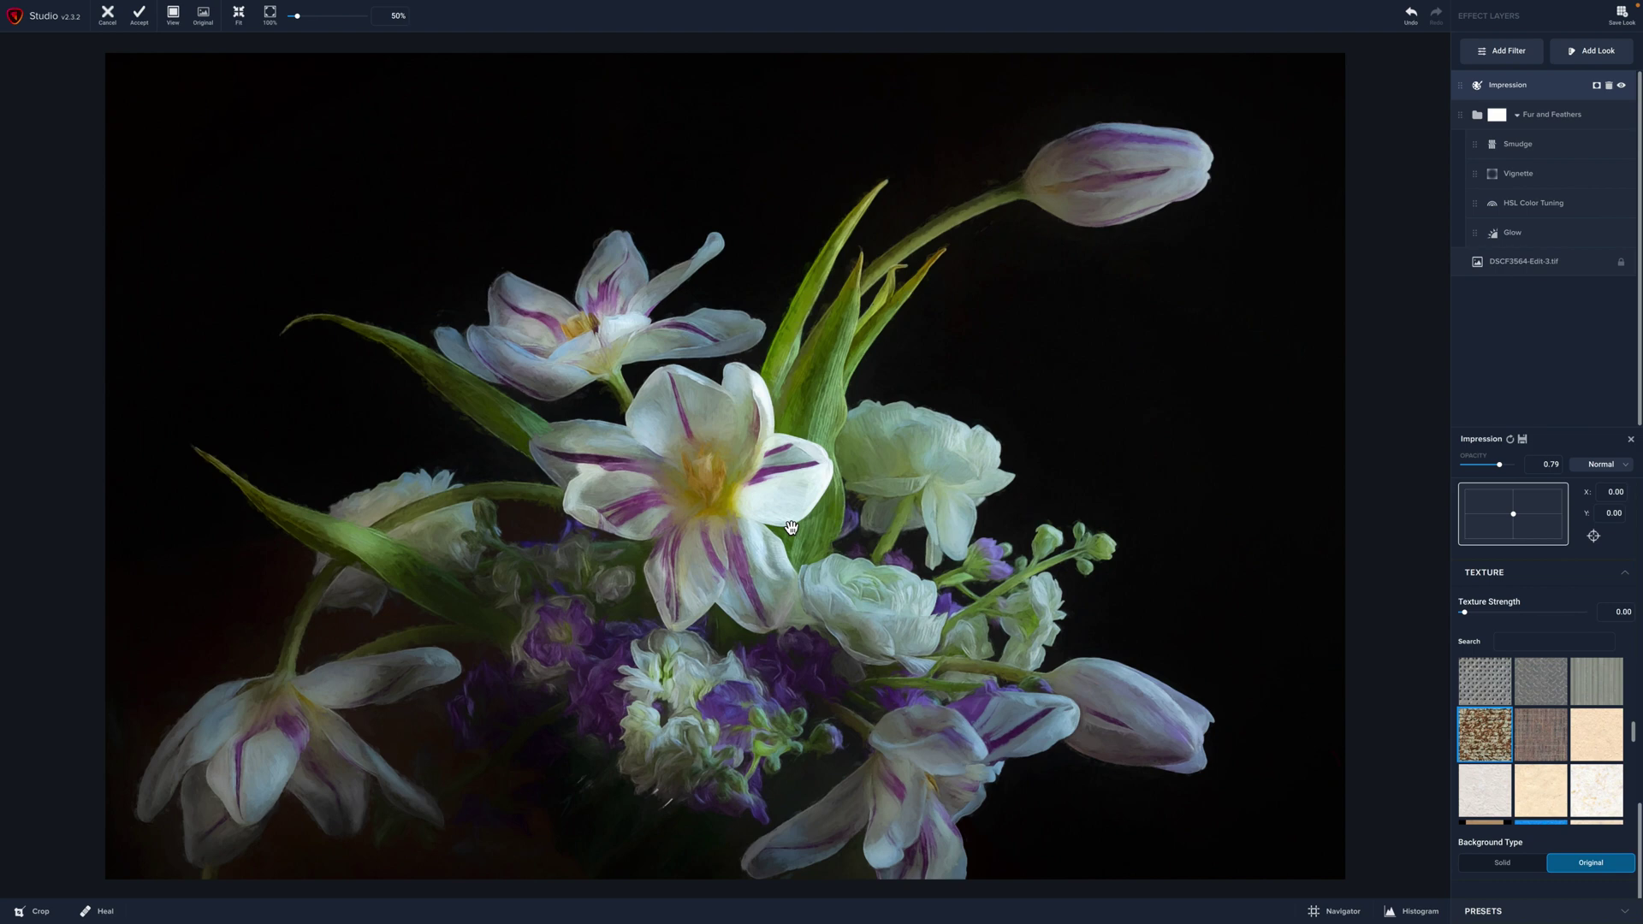
scroll(1532, 739, "down", 4)
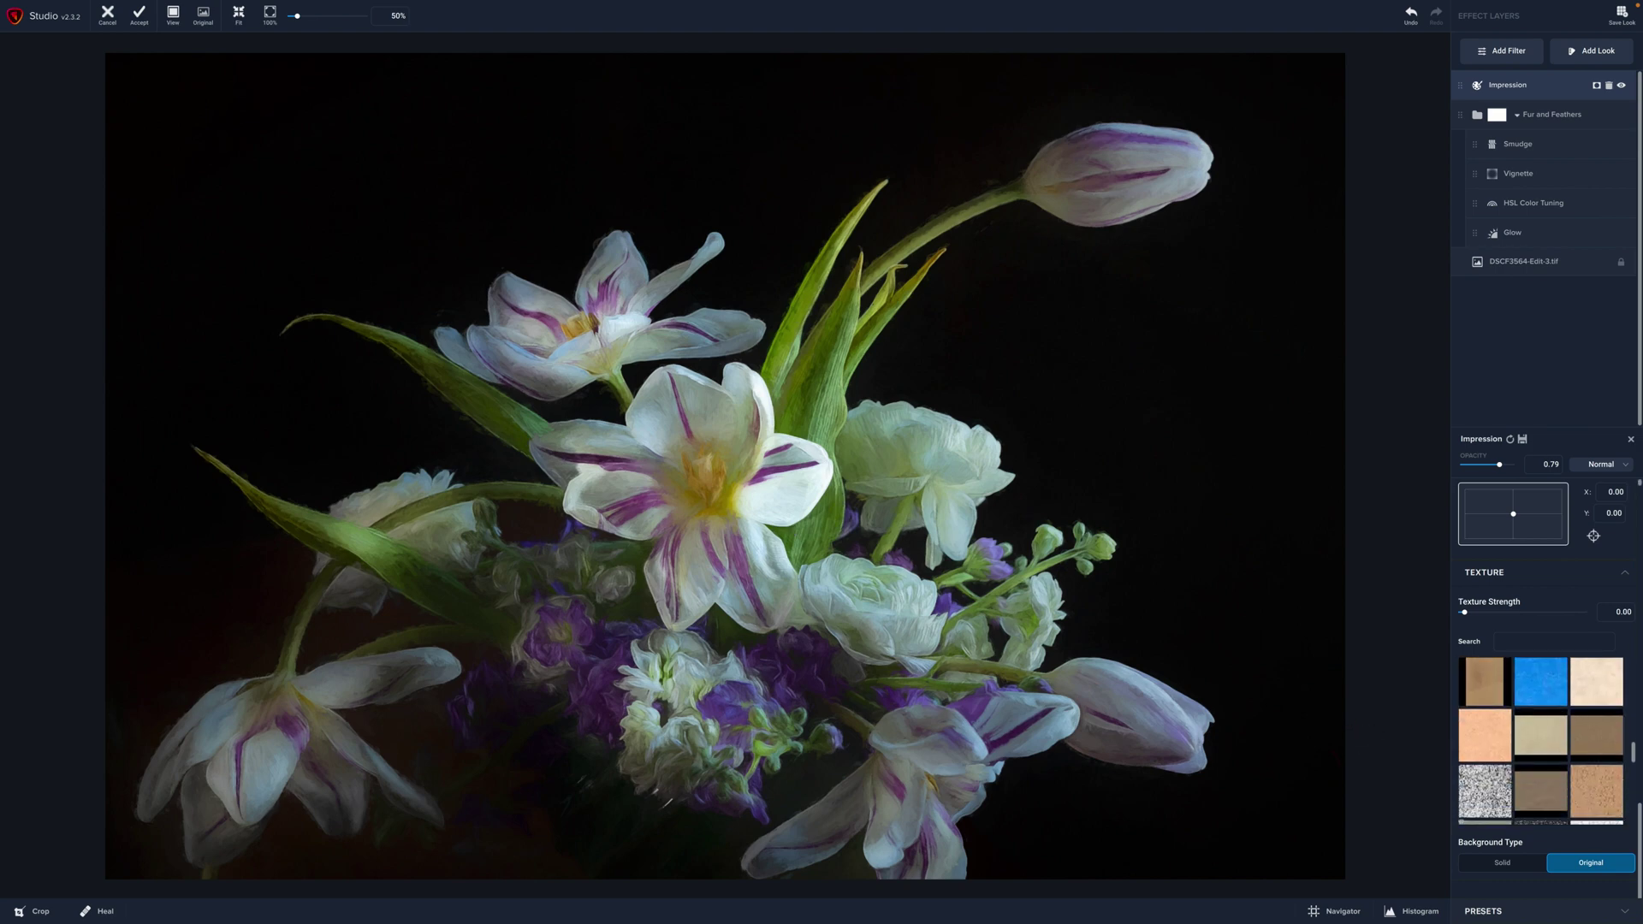
scroll(1585, 835, "down", 1)
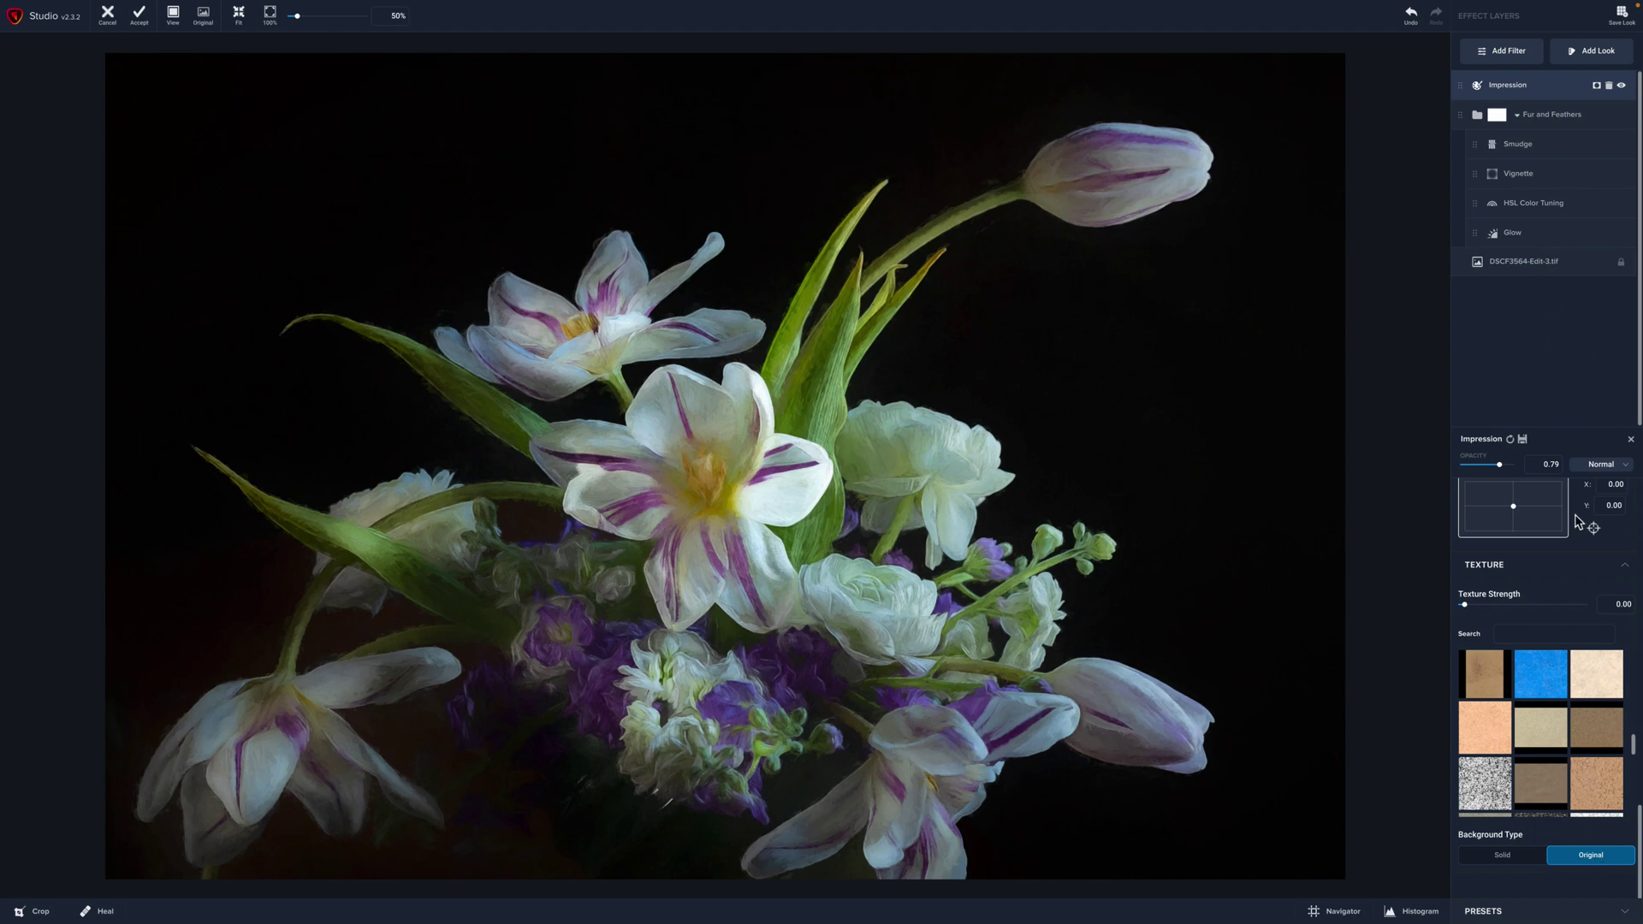
Scroll the Impression panel back up to the Vignette Roundness control.
scroll(1578, 522, "up", 5)
scroll(1579, 522, "up", 1)
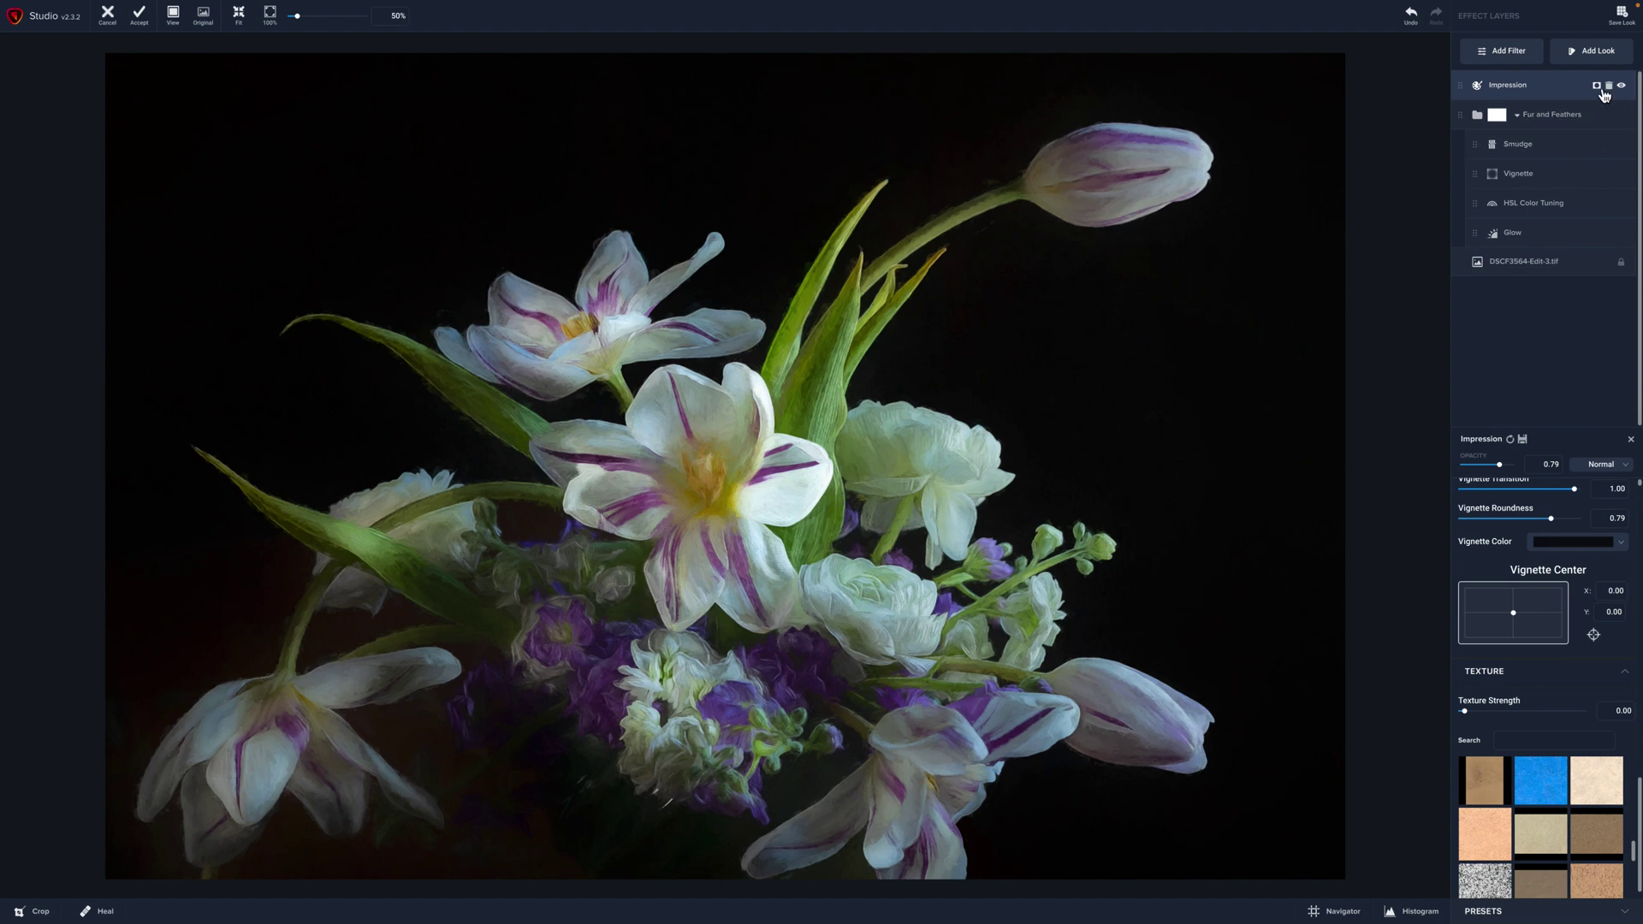
Add a brush mask to the Impression layer with transparency 0.37 and radius 0.10.
left_click(1599, 87)
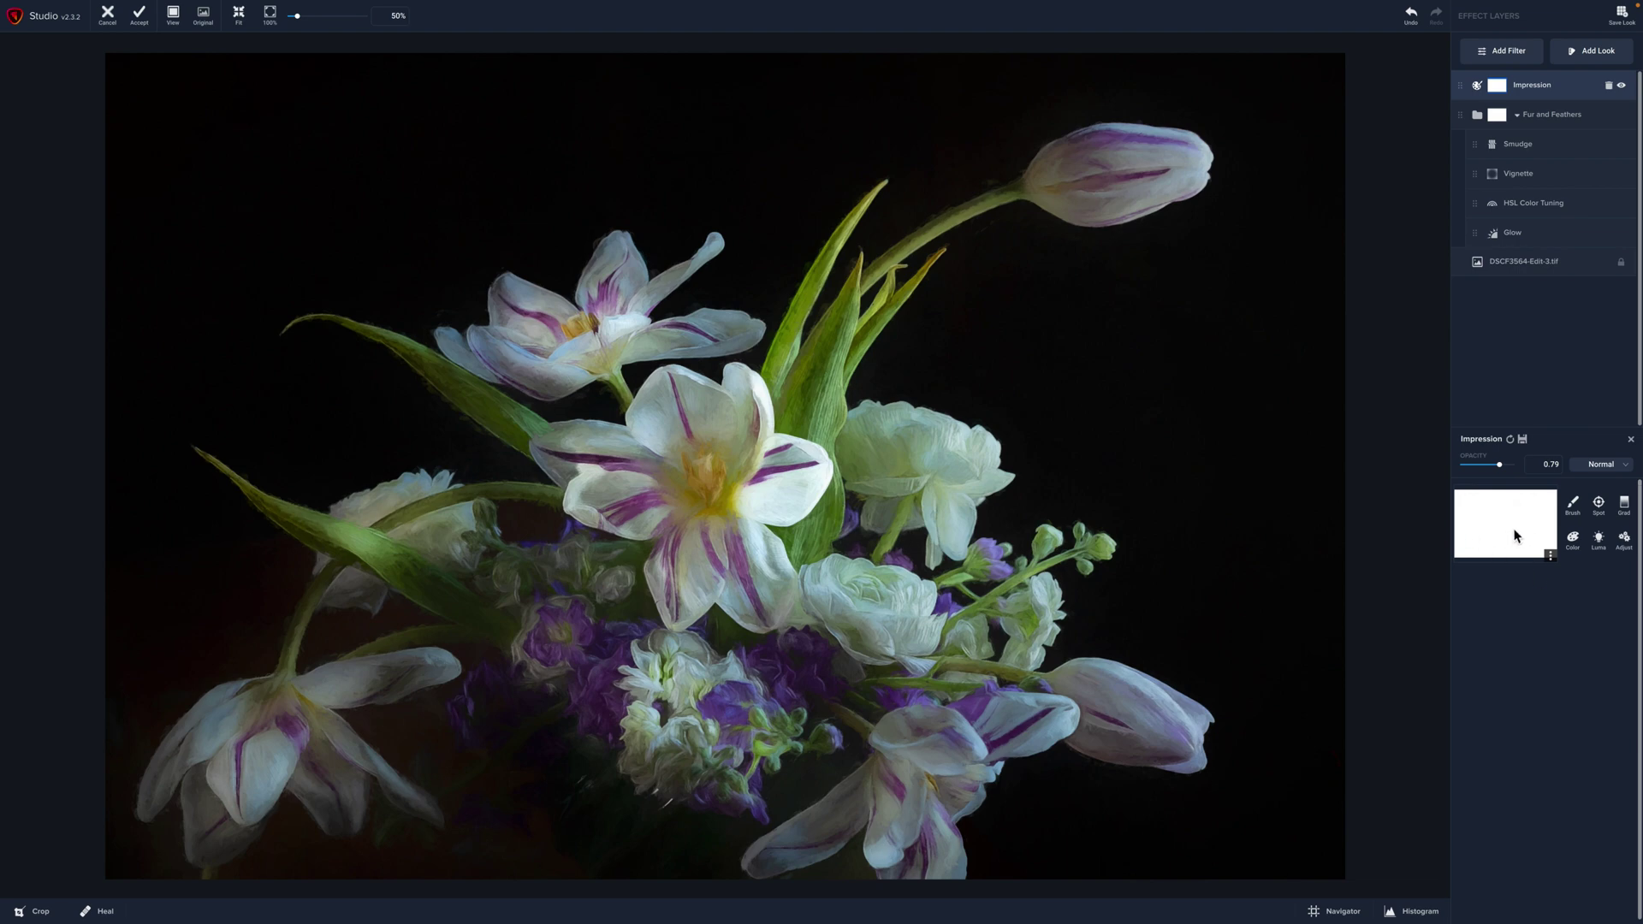
left_click(1573, 510)
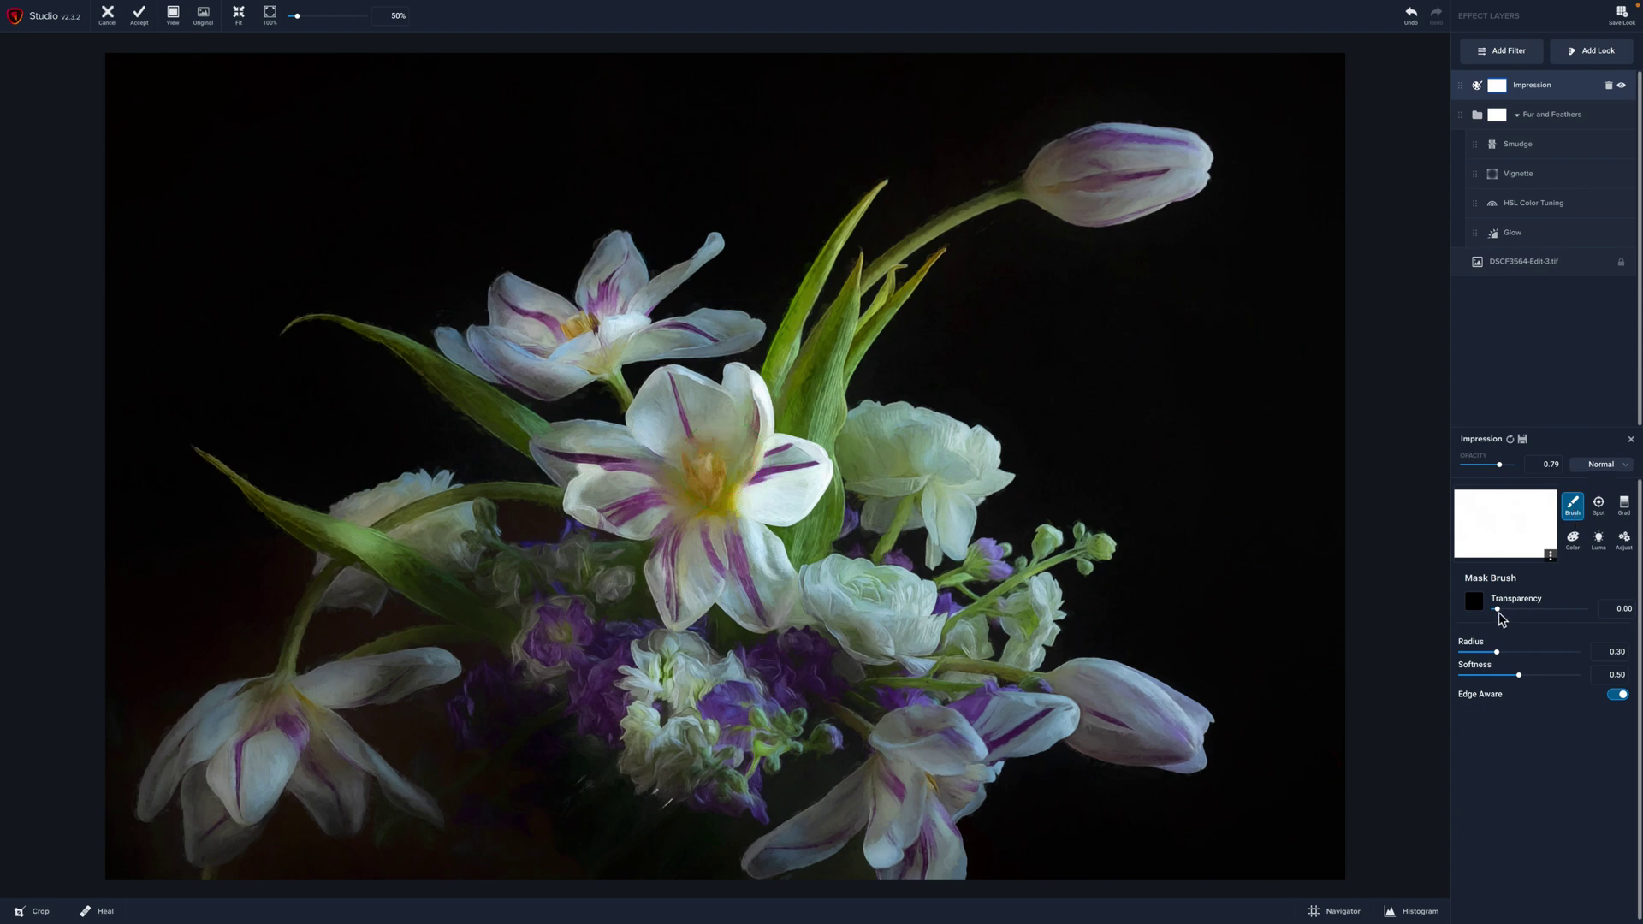
left_click(1550, 610)
left_click_drag(1550, 611, 1547, 612)
left_click(691, 481)
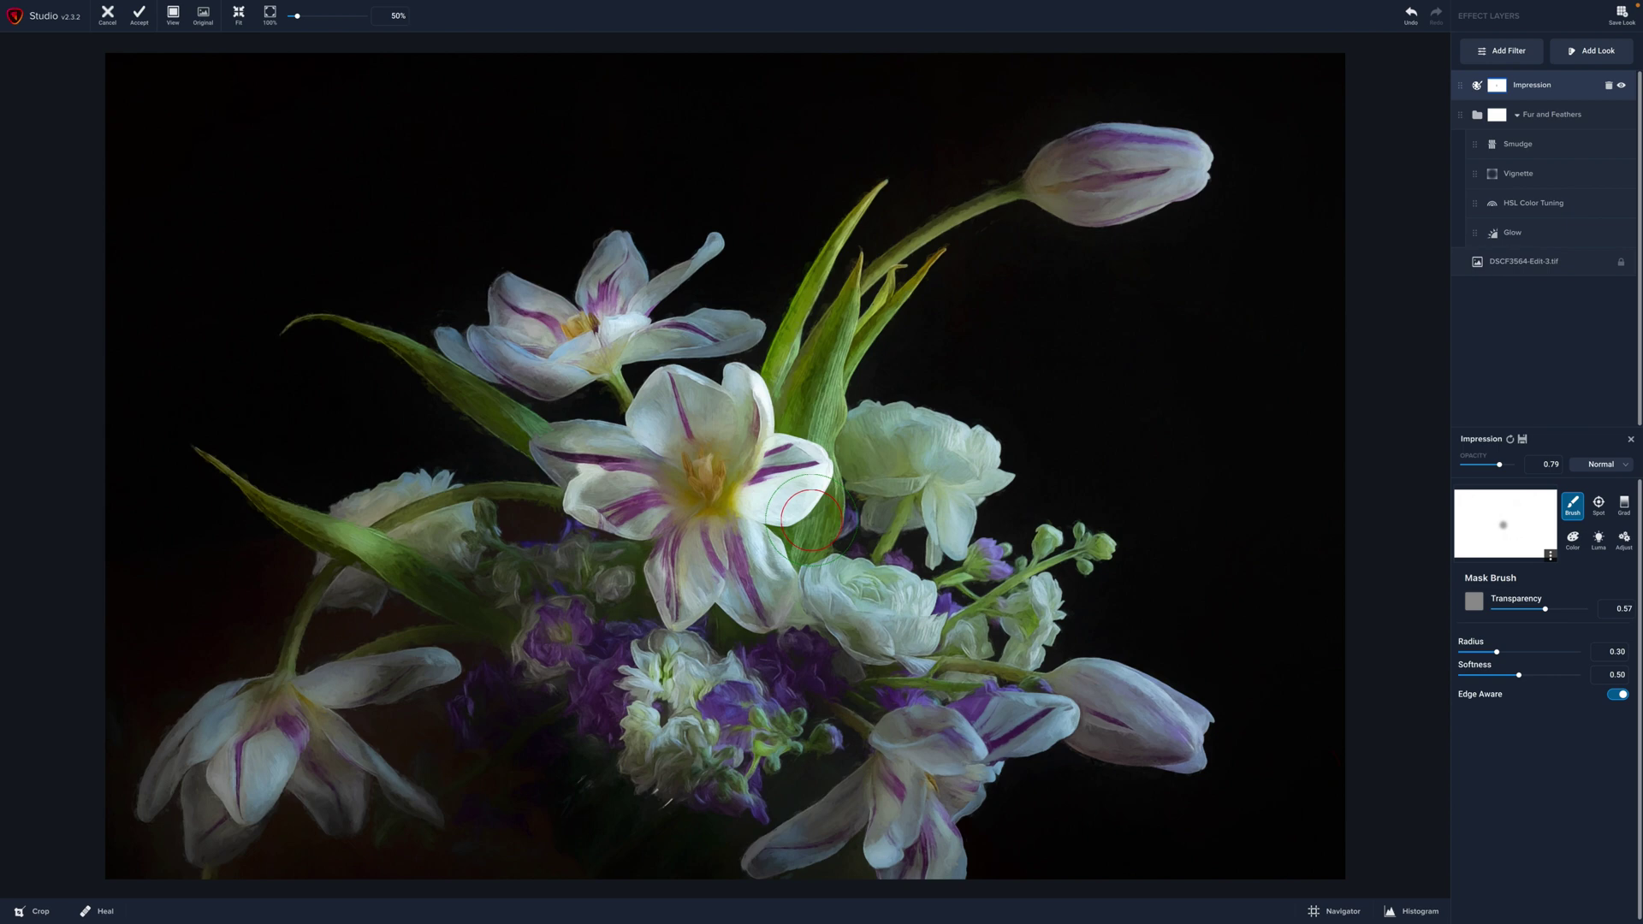
key("Left")
key("Left")
key("Left")
key("Left")
left_click(1501, 649)
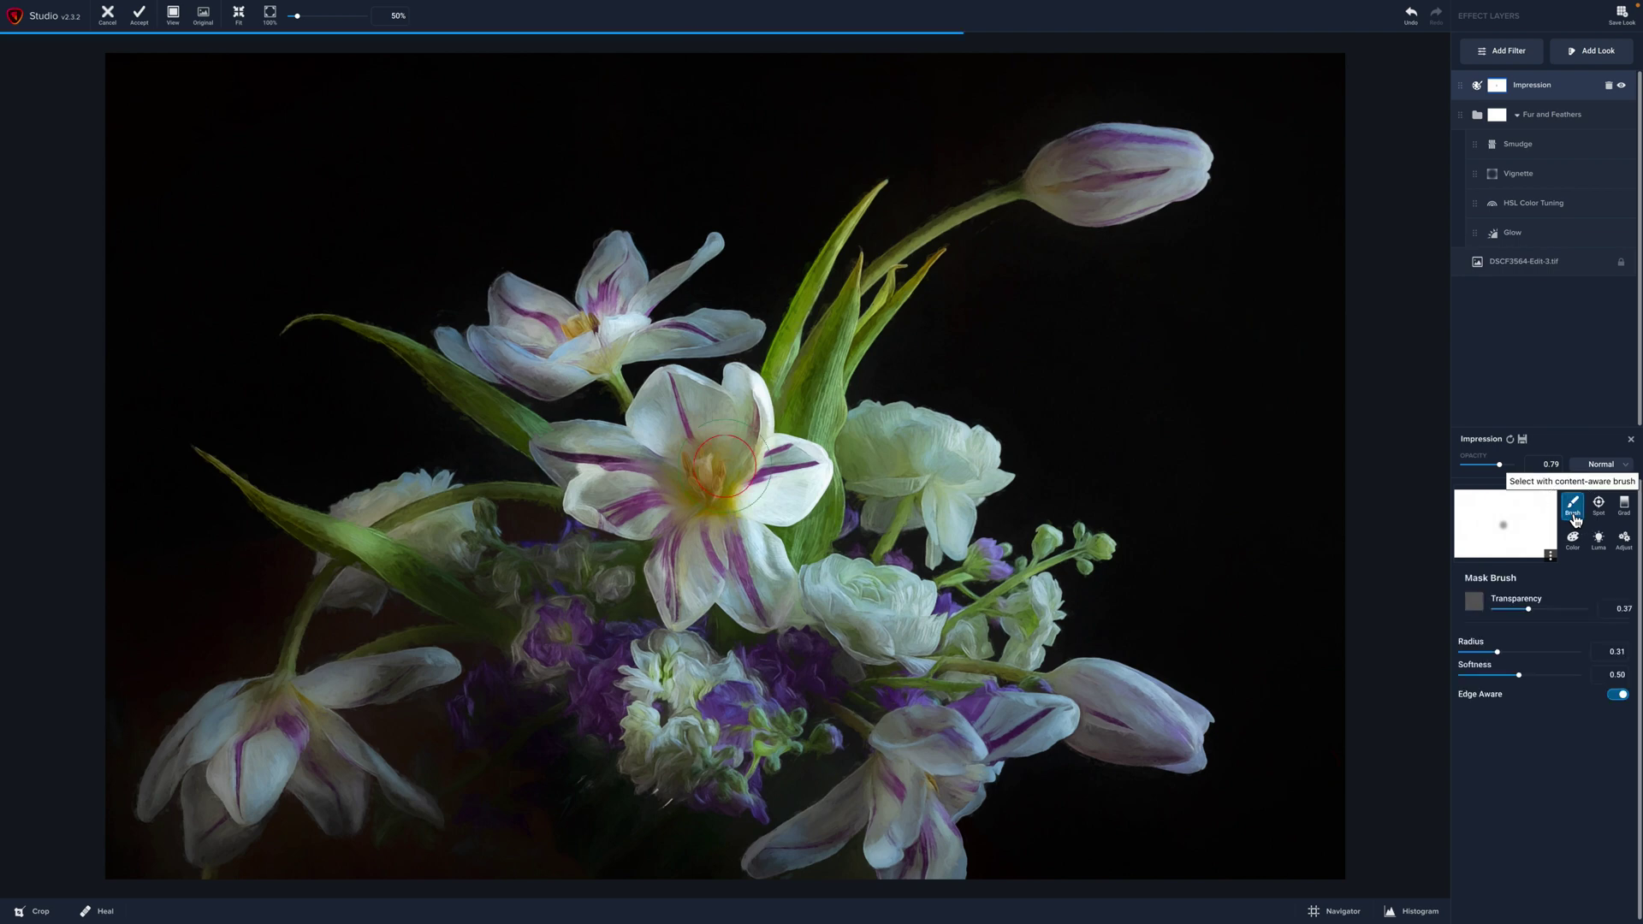
left_click_drag(1497, 653, 1475, 653)
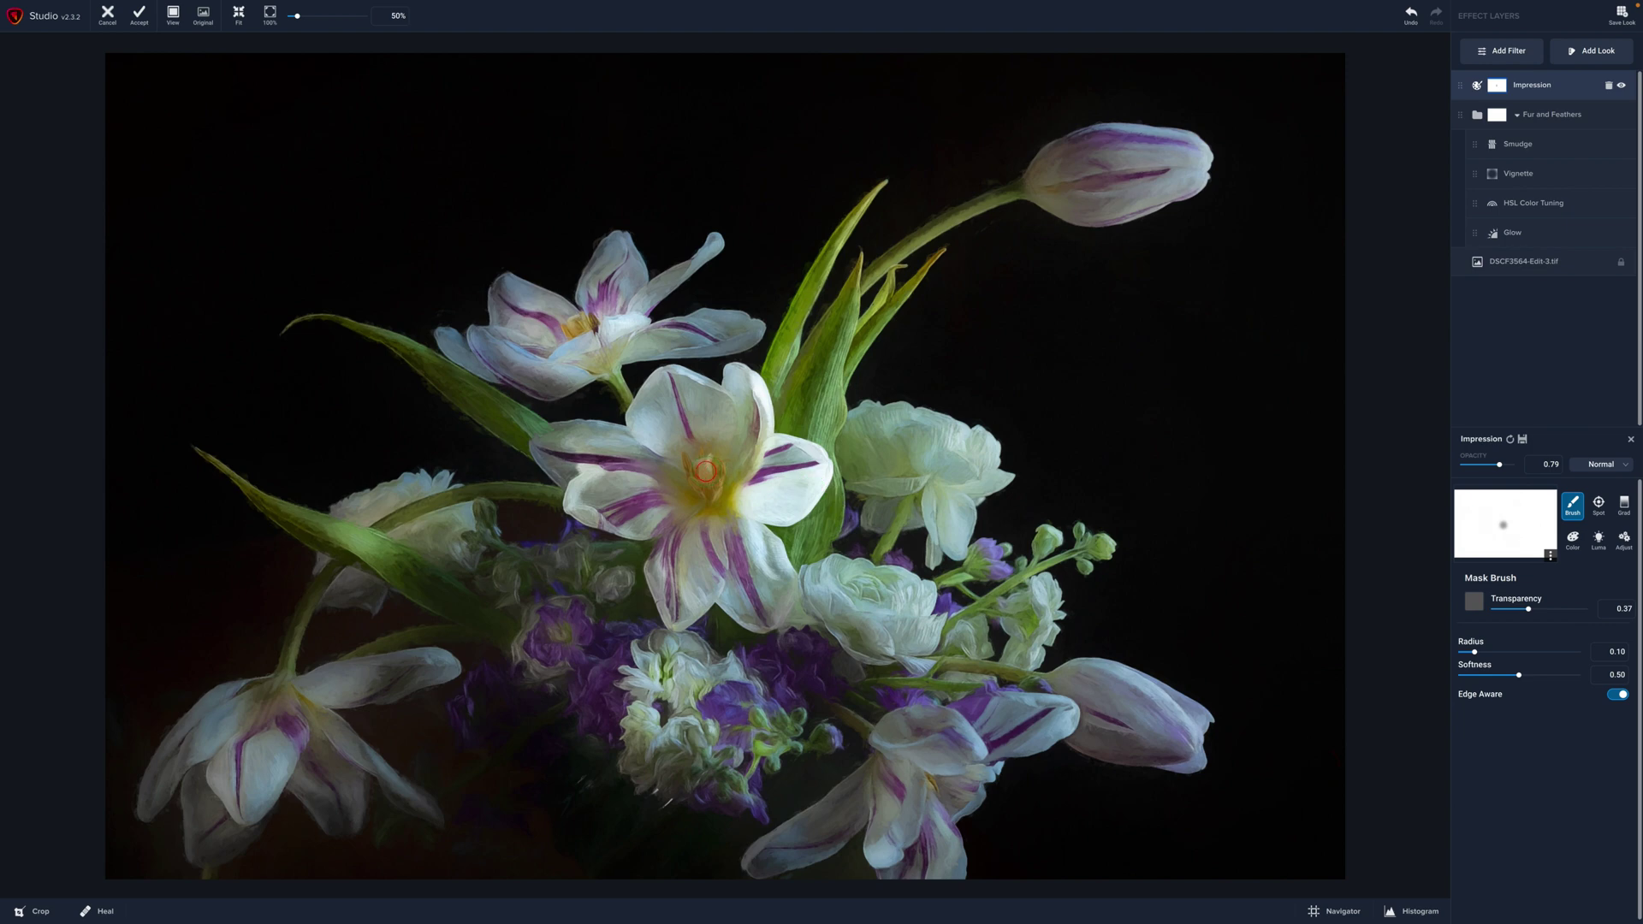
Paint the mask over the flower centres, upper-left tulip, stem and leaves.
mouse_move(705, 471)
left_mouse_down()
mouse_move(684, 459)
mouse_move(709, 489)
left_mouse_up()
left_click_drag(579, 322, 583, 323)
left_click_drag(707, 475, 705, 468)
mouse_move(566, 310)
left_mouse_down()
mouse_move(574, 327)
mouse_move(590, 317)
left_mouse_up()
mouse_move(913, 217)
left_mouse_down()
mouse_move(1017, 165)
mouse_move(981, 180)
left_mouse_up()
left_click_drag(978, 241, 1015, 213)
left_click_drag(416, 388, 497, 448)
left_click_drag(572, 404, 603, 397)
left_click(823, 305)
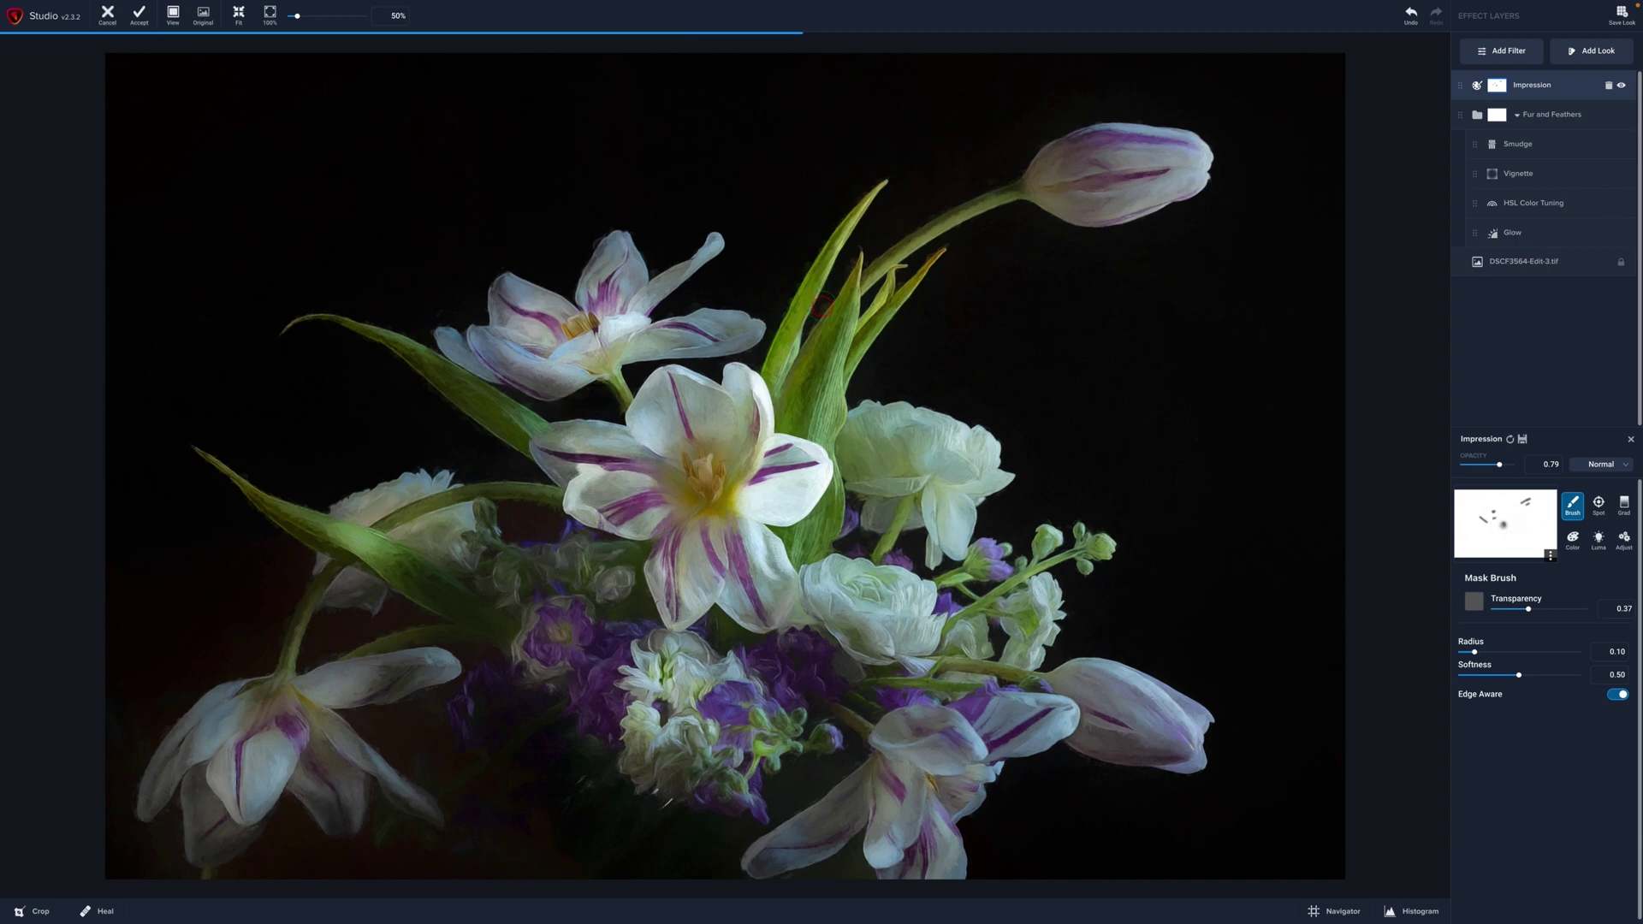
left_click(846, 260)
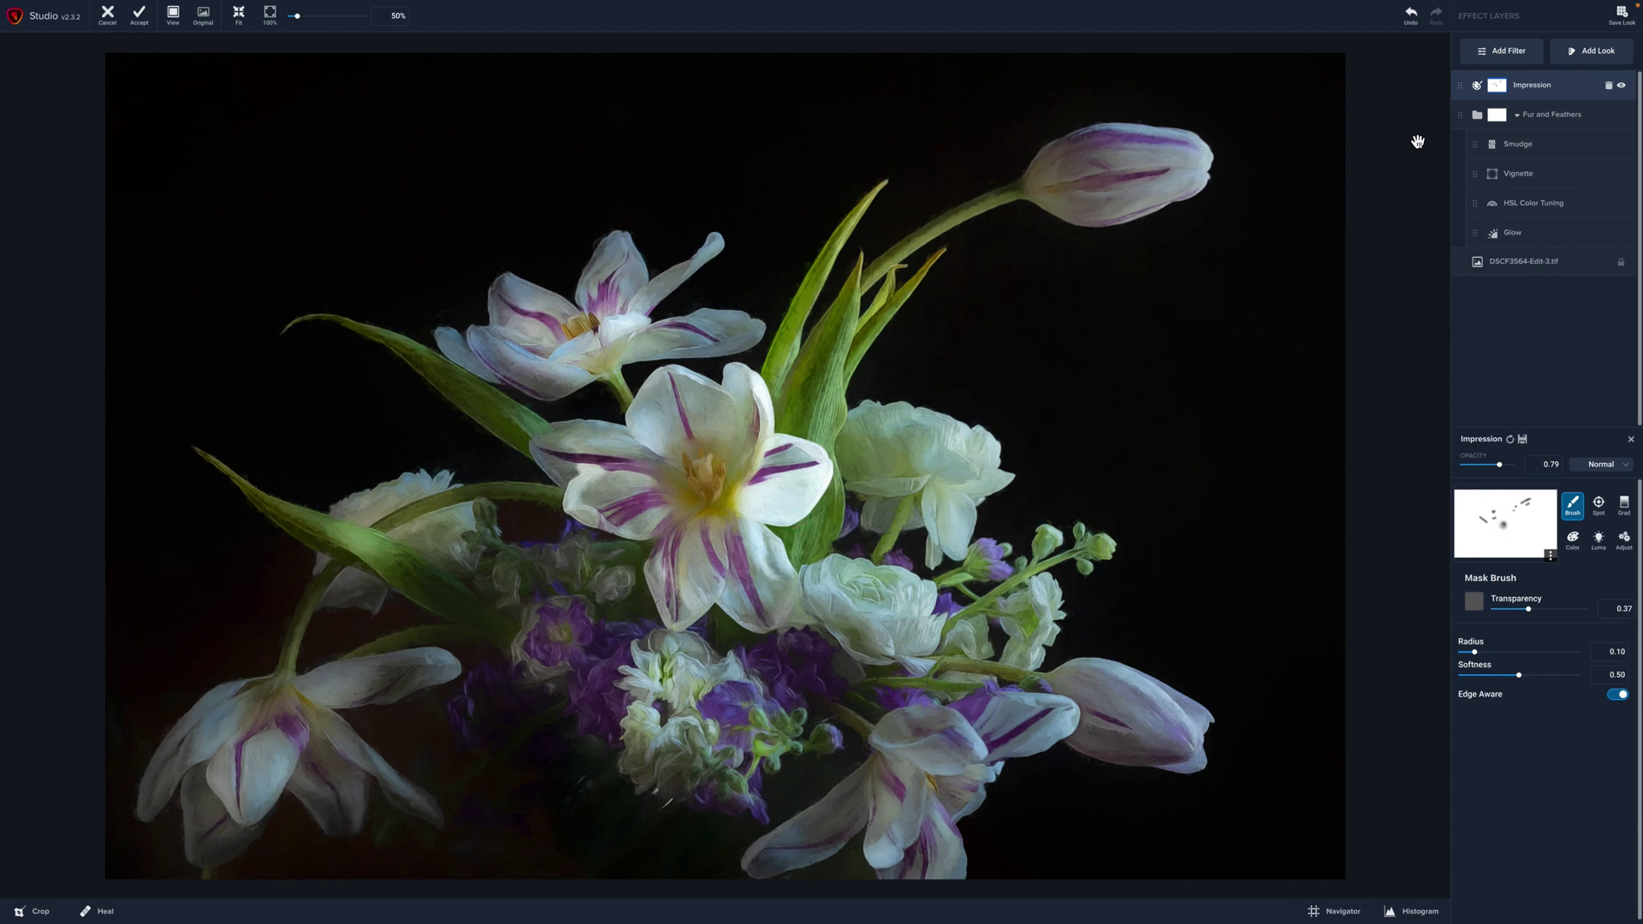
Add a Digital Frame filter to the tulip photo.
left_click(1511, 54)
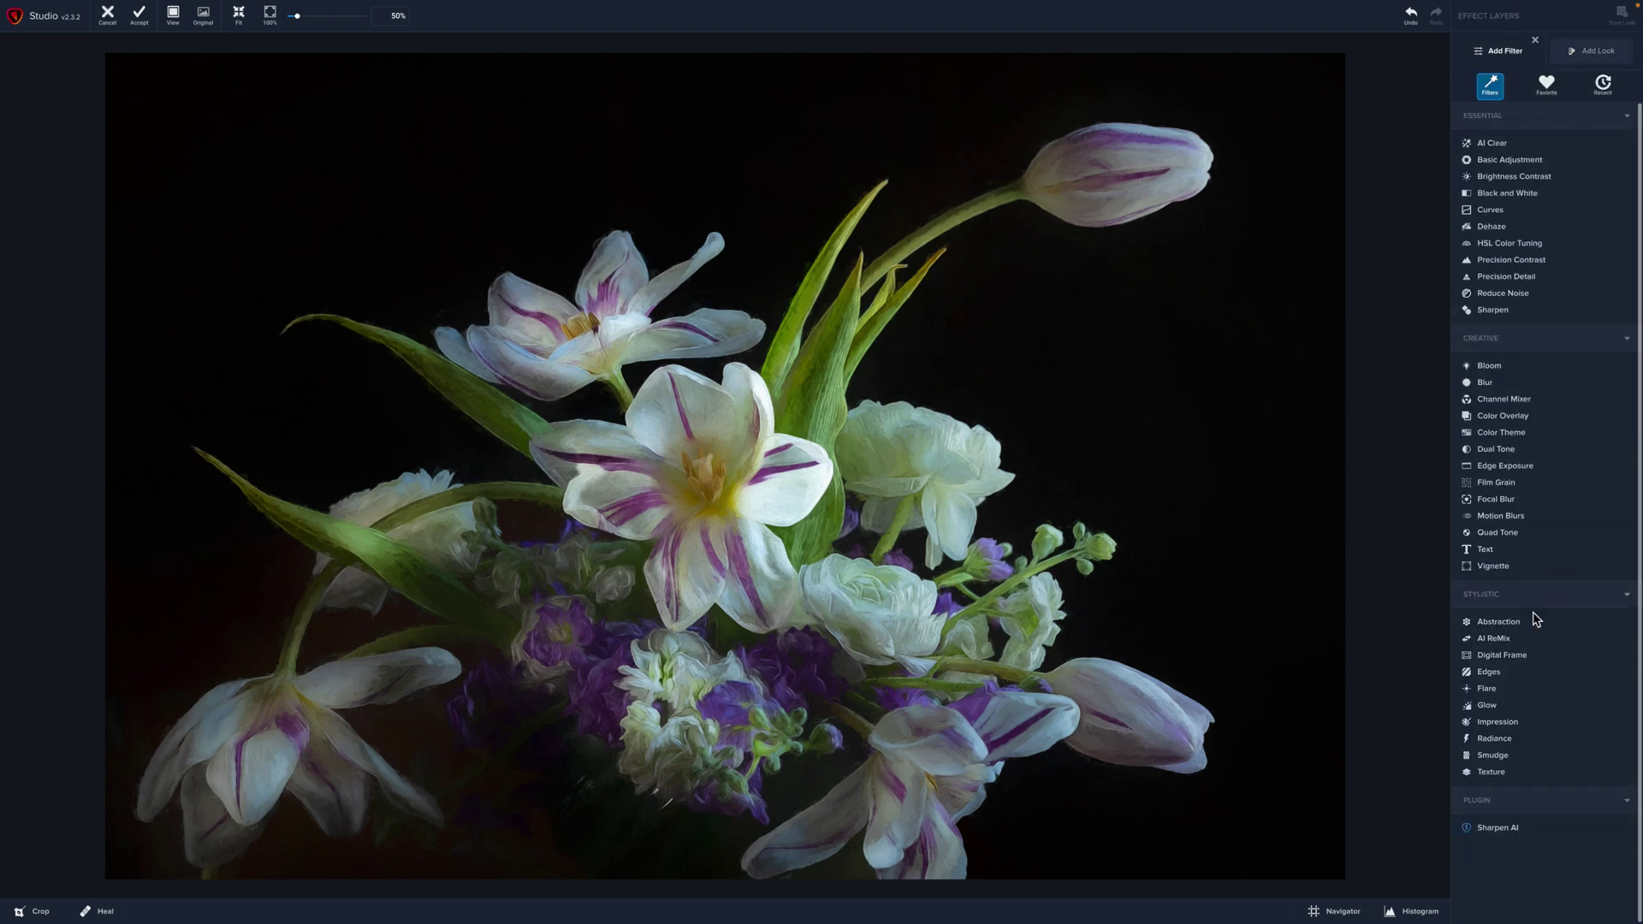
left_click(1504, 656)
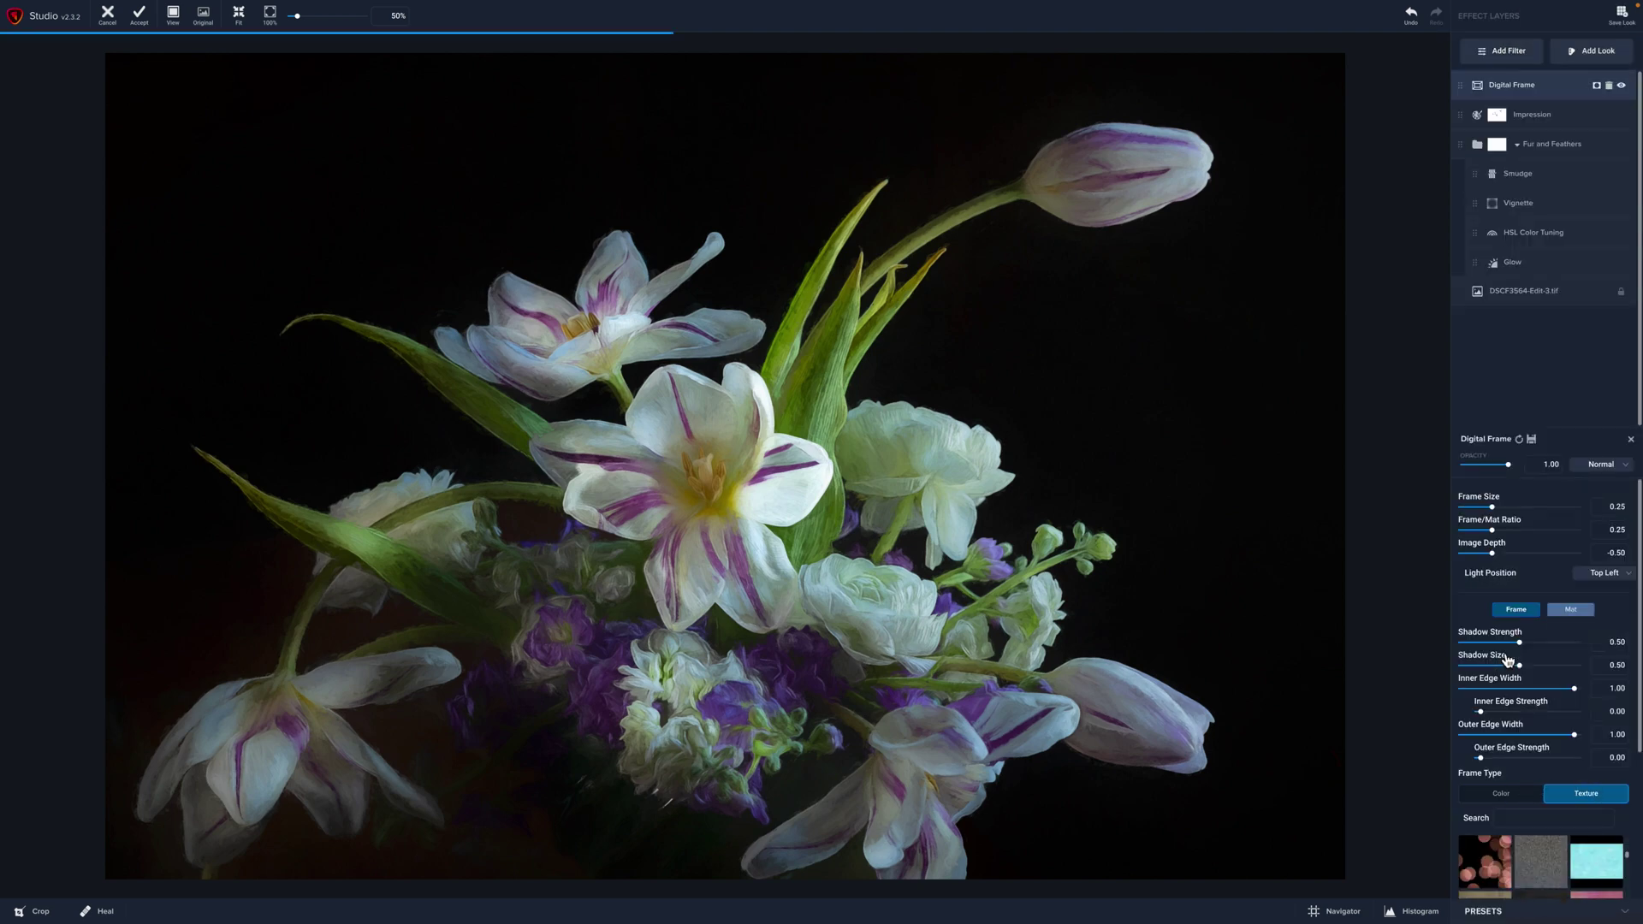
scroll(1547, 676, "up", 1)
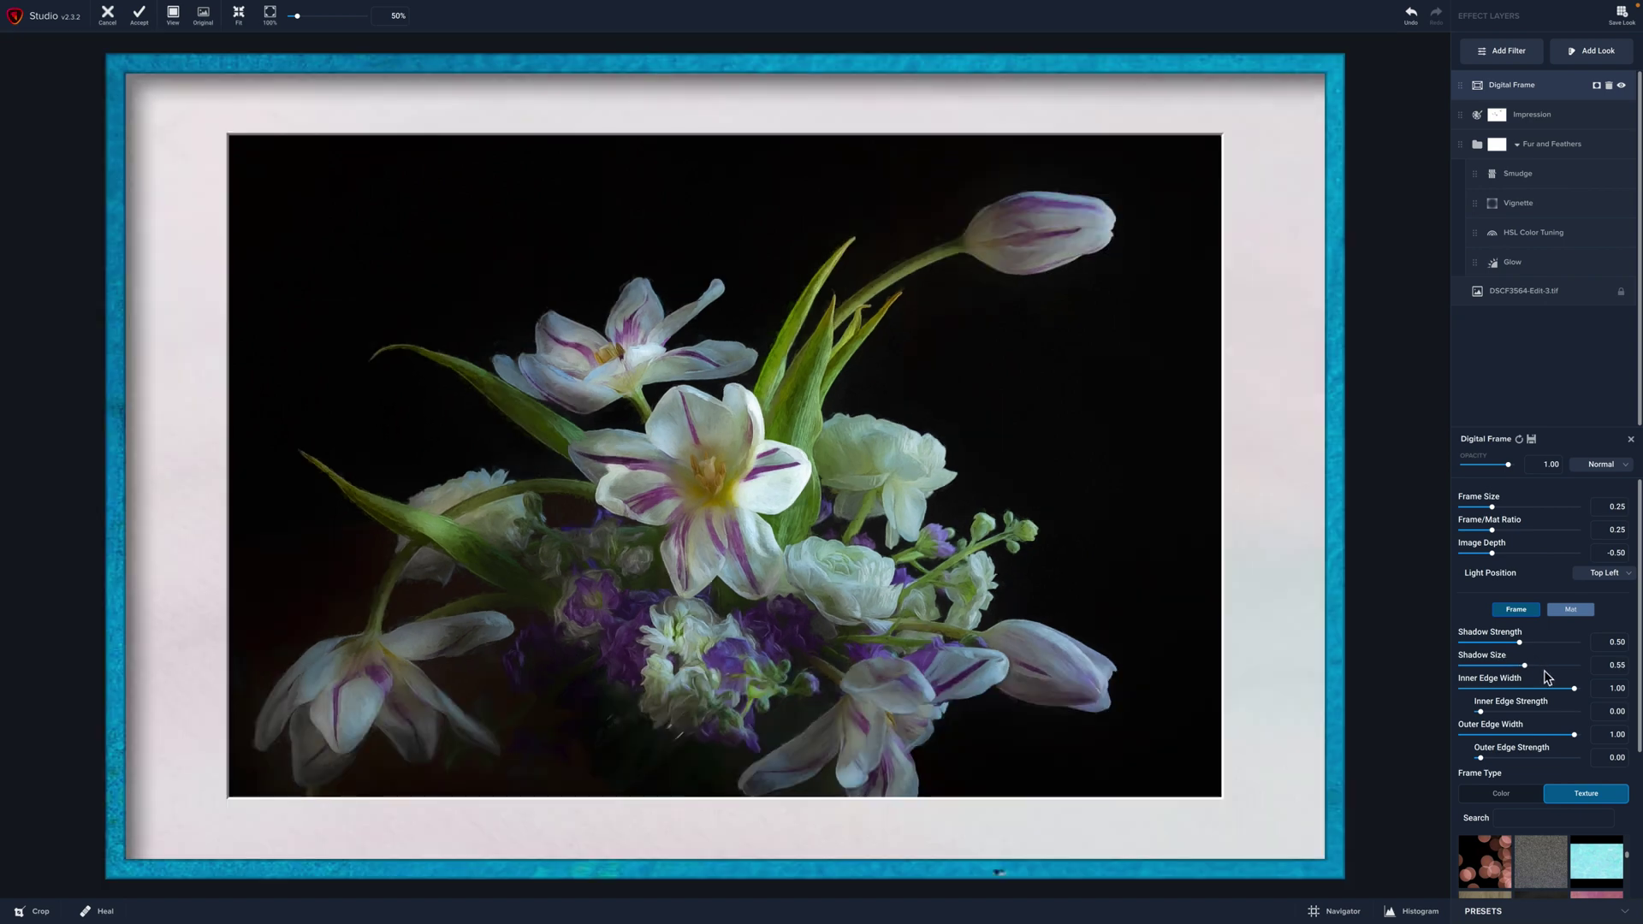
Narrow the frame and mat back to about 0.24 and make the frame a plain colour.
left_click(1491, 508)
left_click_drag(1492, 508, 1515, 511)
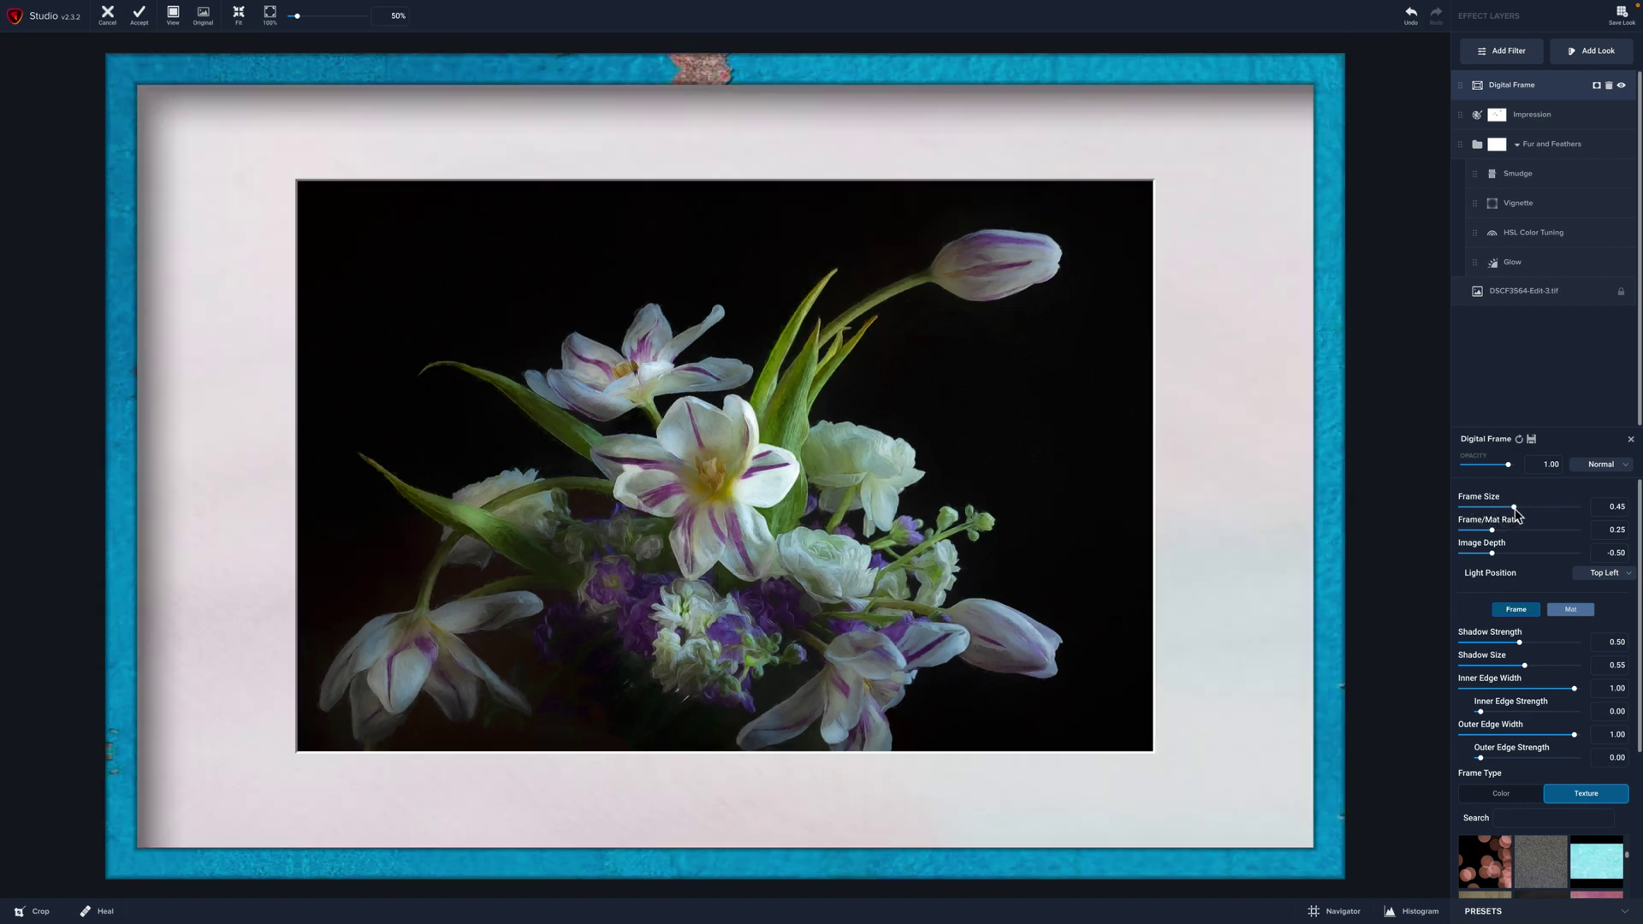
left_click_drag(1514, 510, 1491, 509)
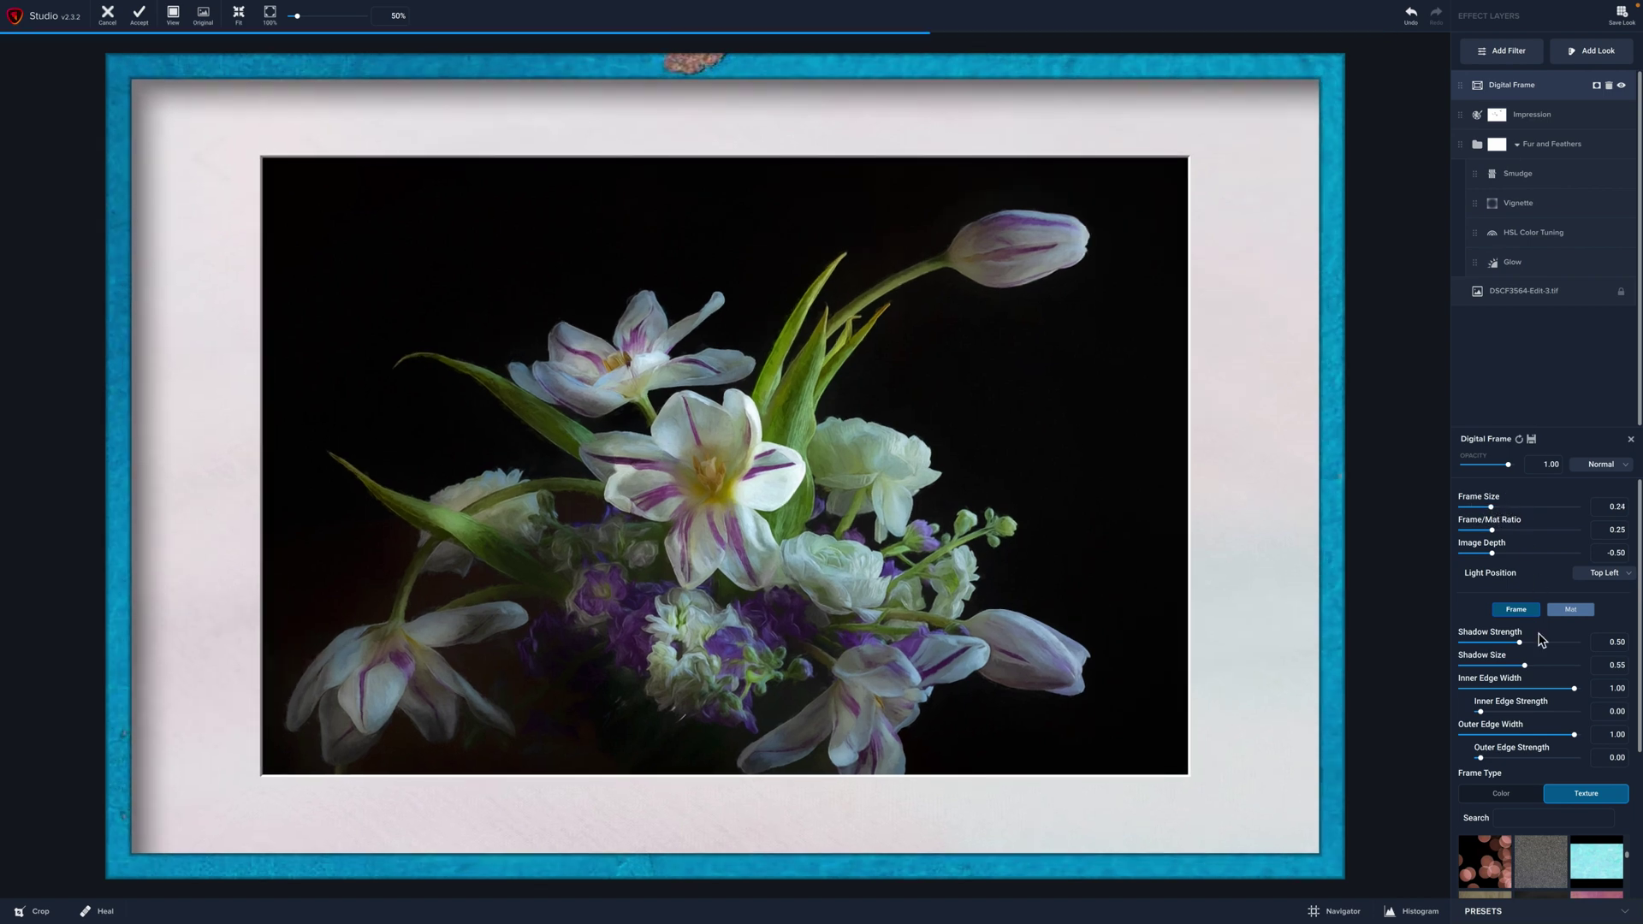
scroll(1562, 734, "down", 1)
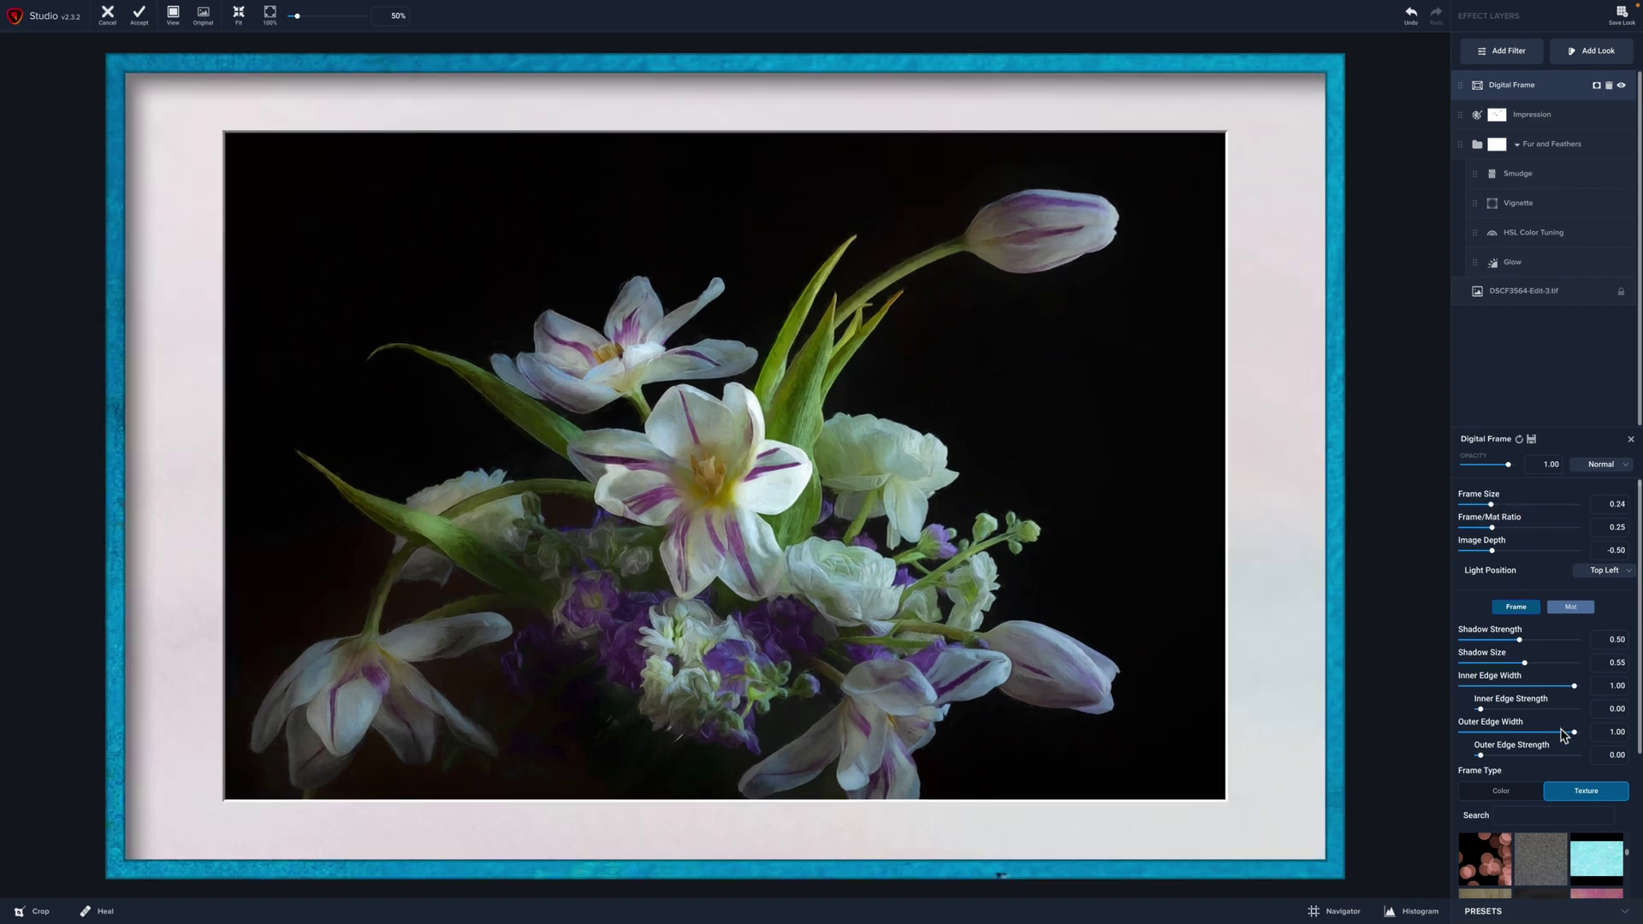
left_click(1506, 801)
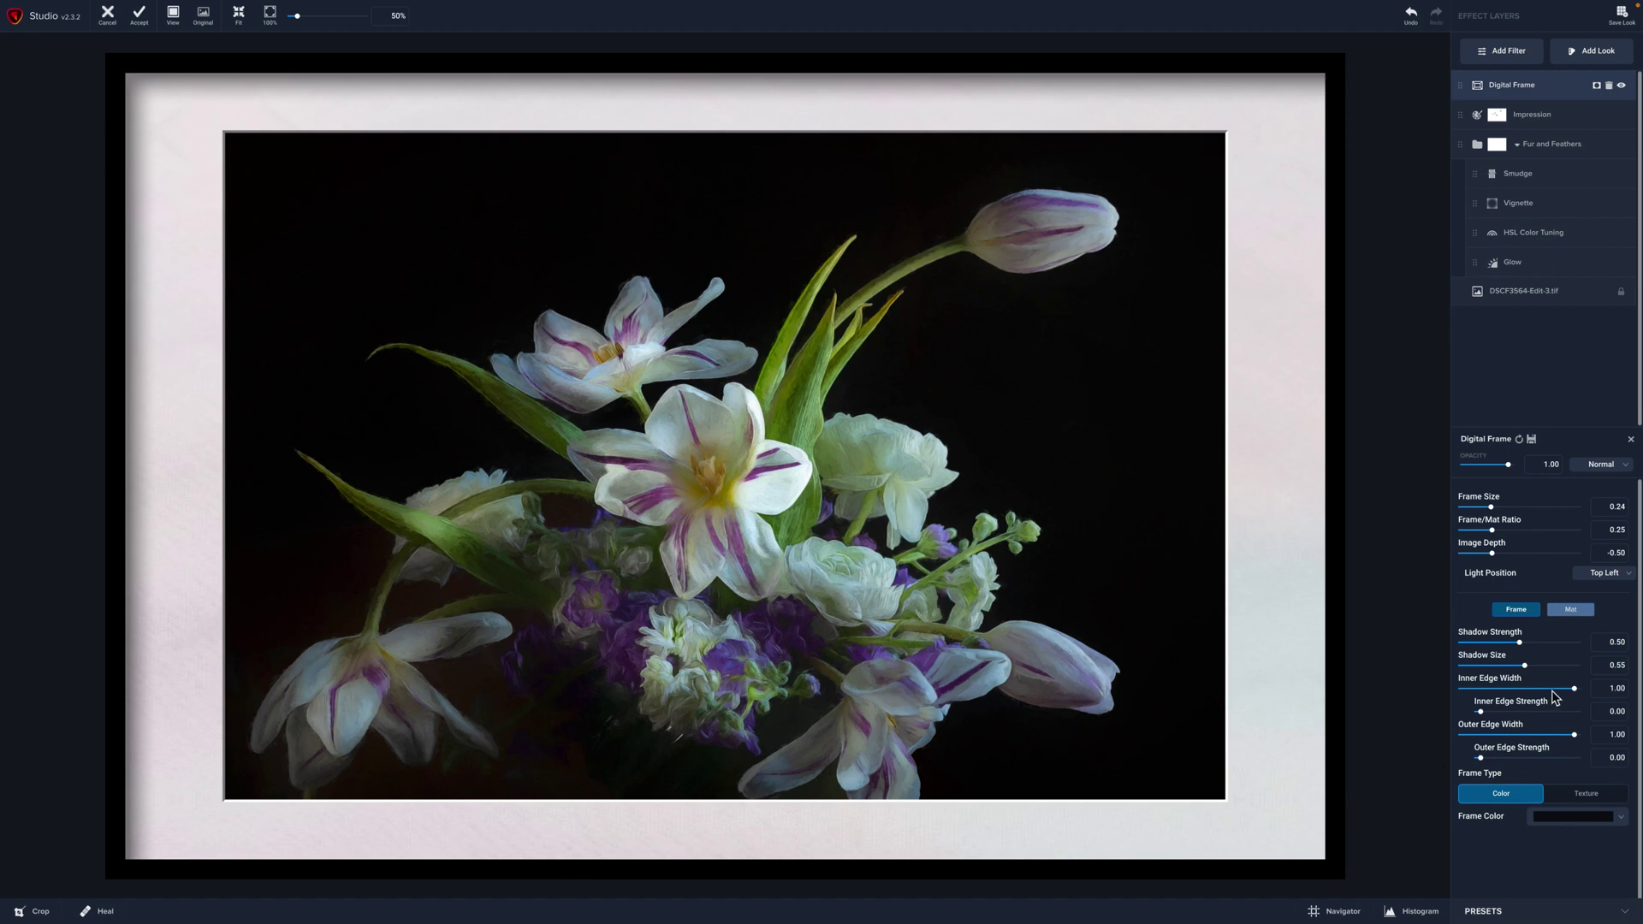
Raise the mat's Inner Edge Strength to 0.65.
left_click(1480, 713)
left_click_drag(1481, 715, 1524, 714)
left_click_drag(1526, 715, 1543, 717)
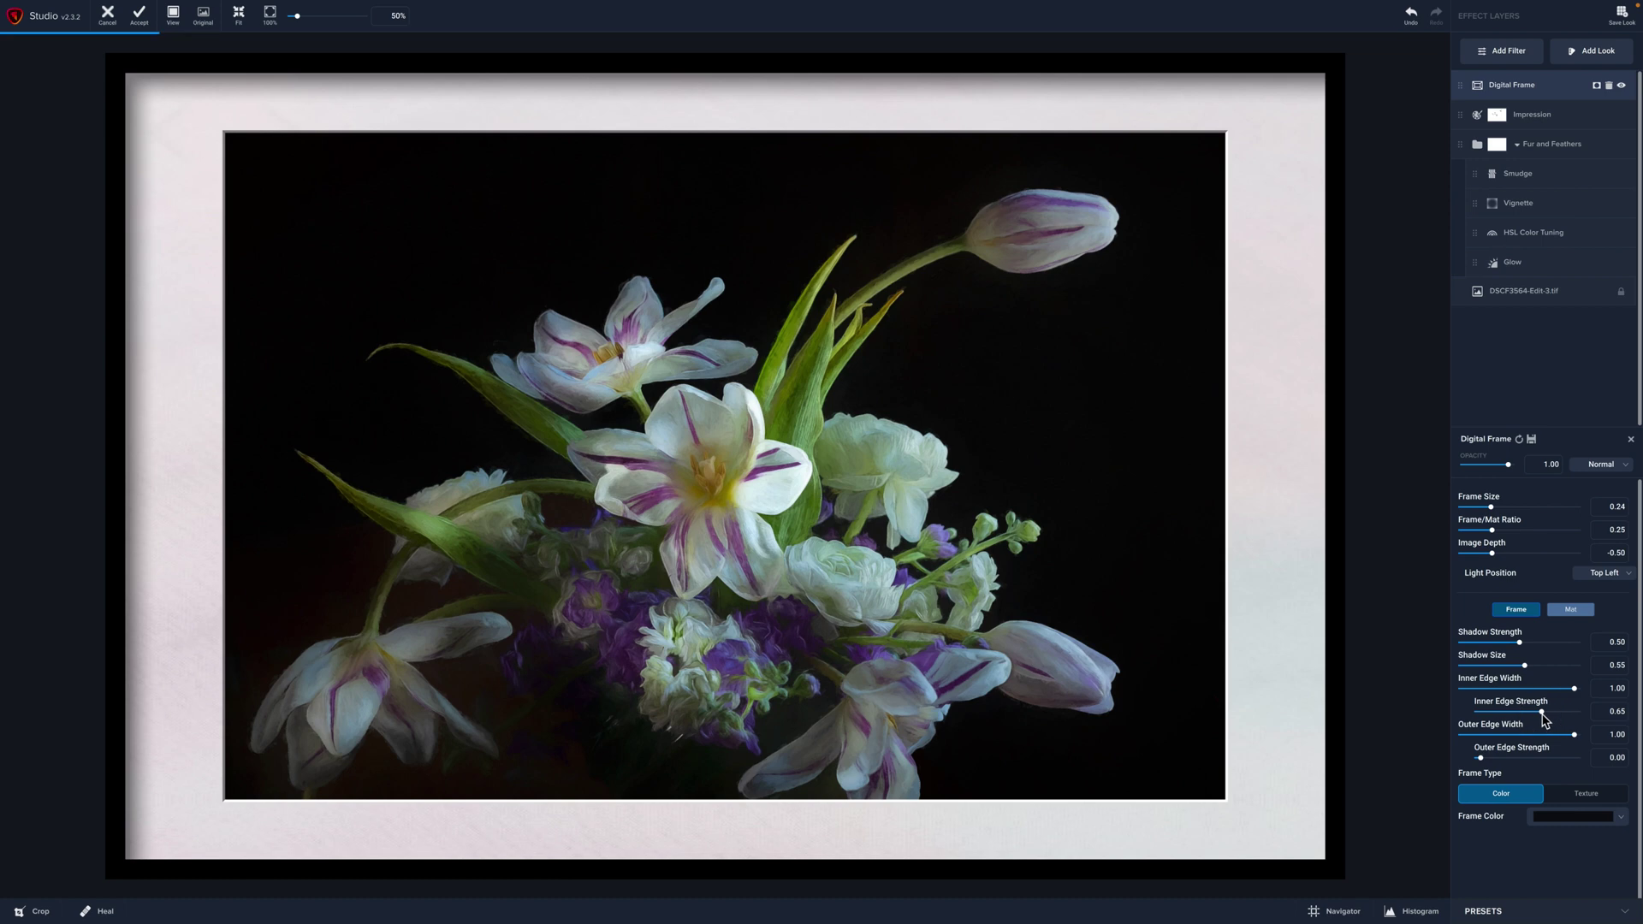
Accept the framed tulip edit and let Topaz Studio 2 finish processing it.
left_click(144, 28)
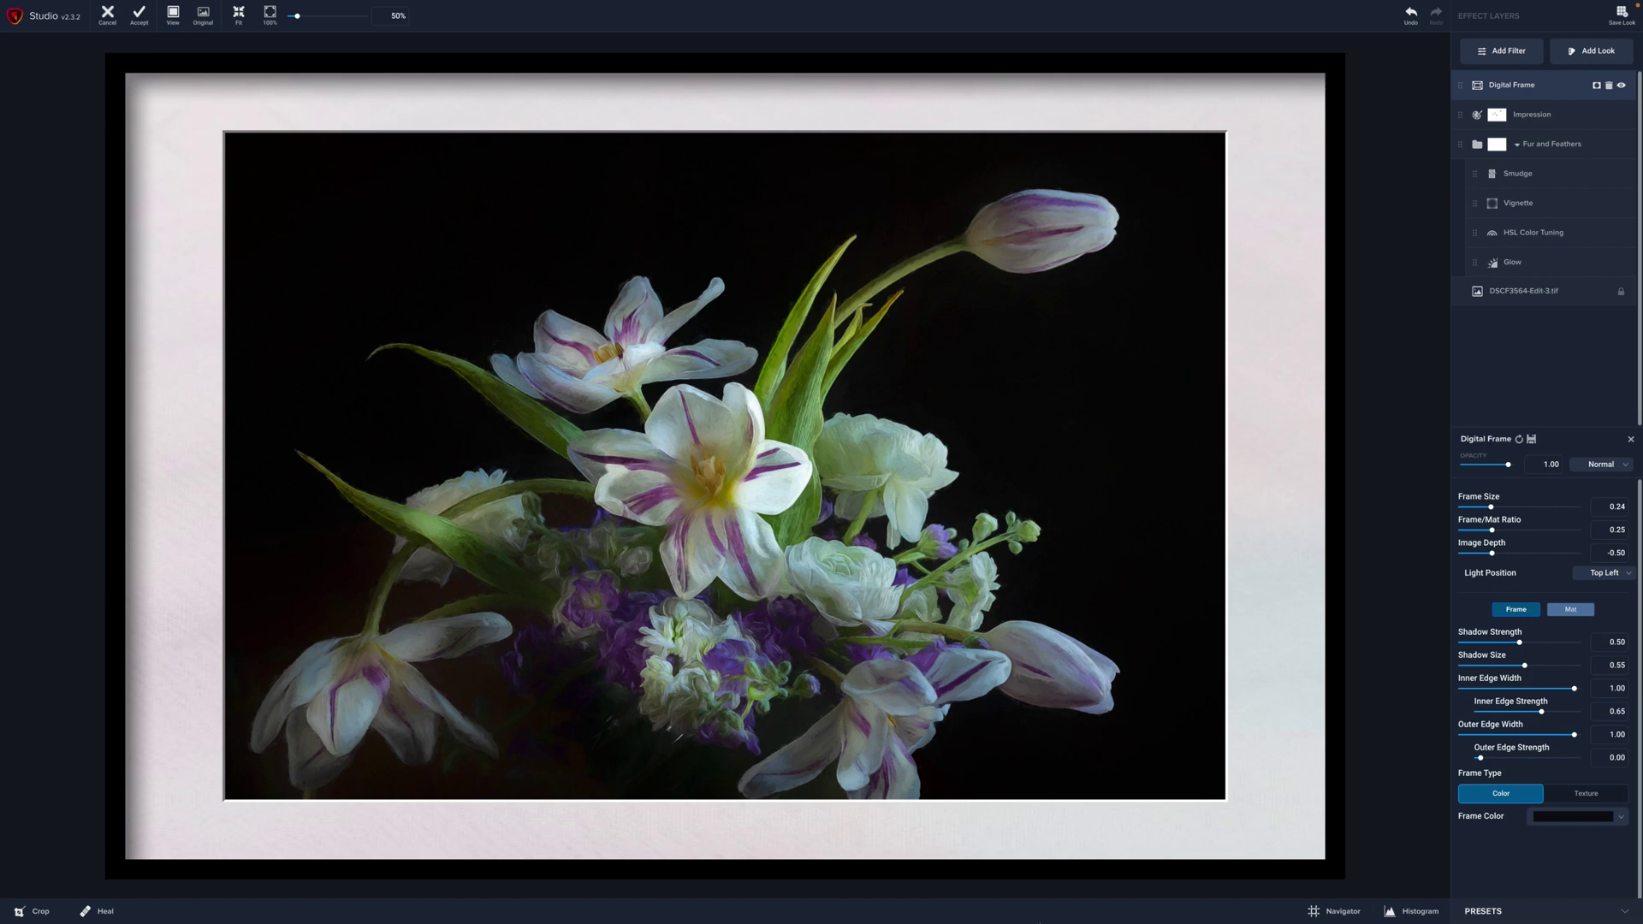
mouse_move(1031, 907)
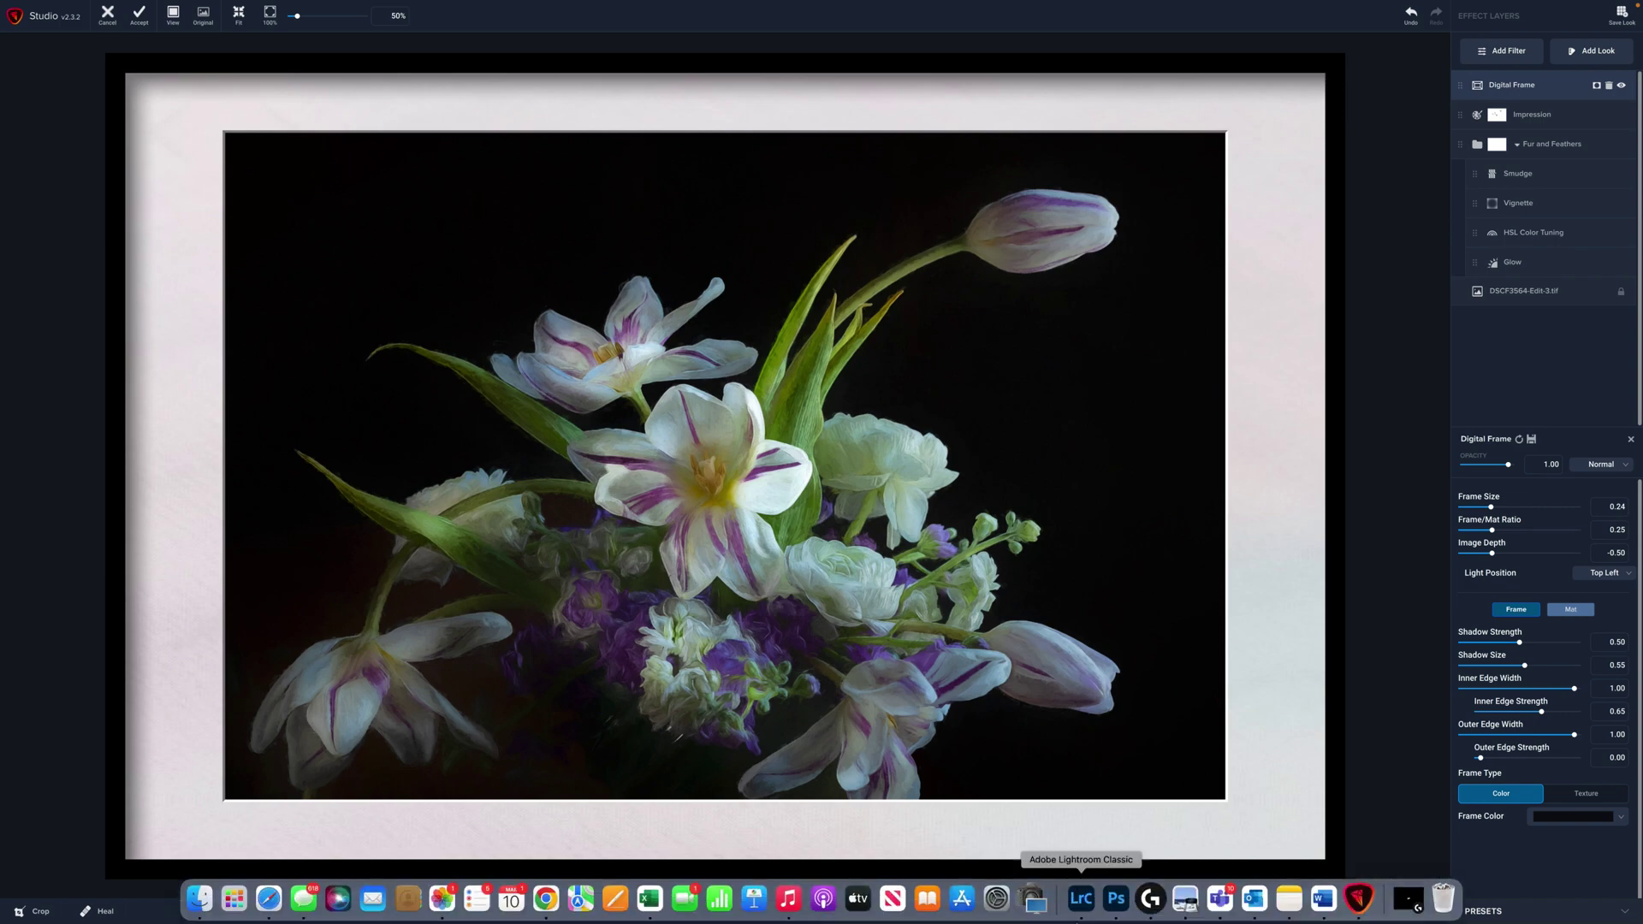
In Lightroom Classic, view the original RAF, then return to DSCF3564-Edit-3.tif.
left_click(1081, 898)
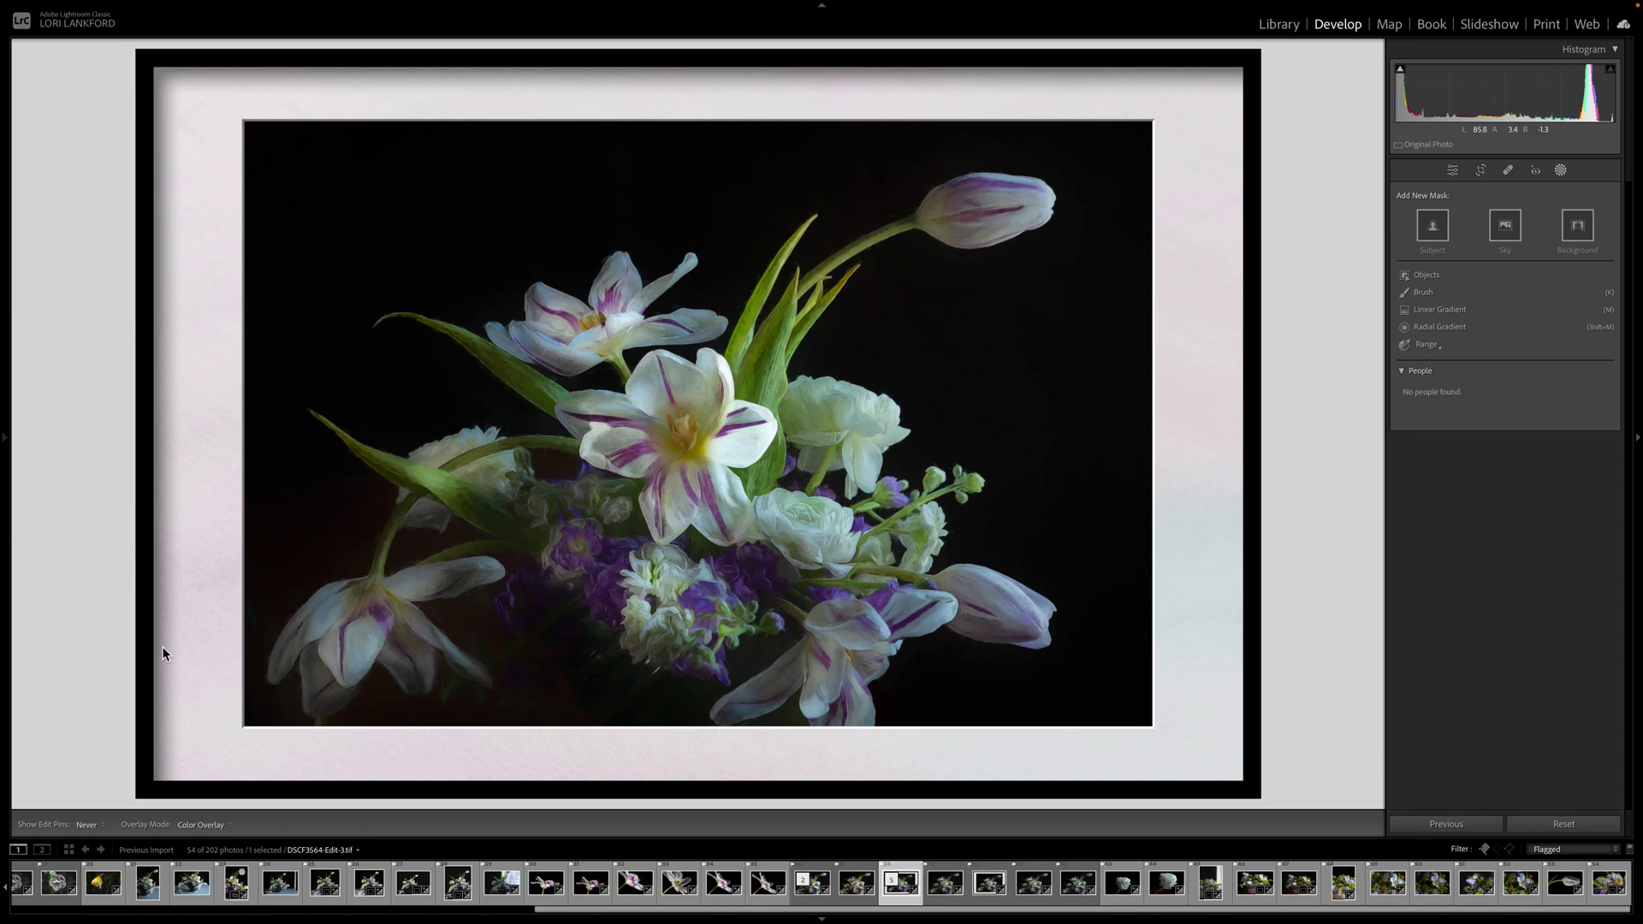
mouse_move(4, 479)
left_click(1076, 890)
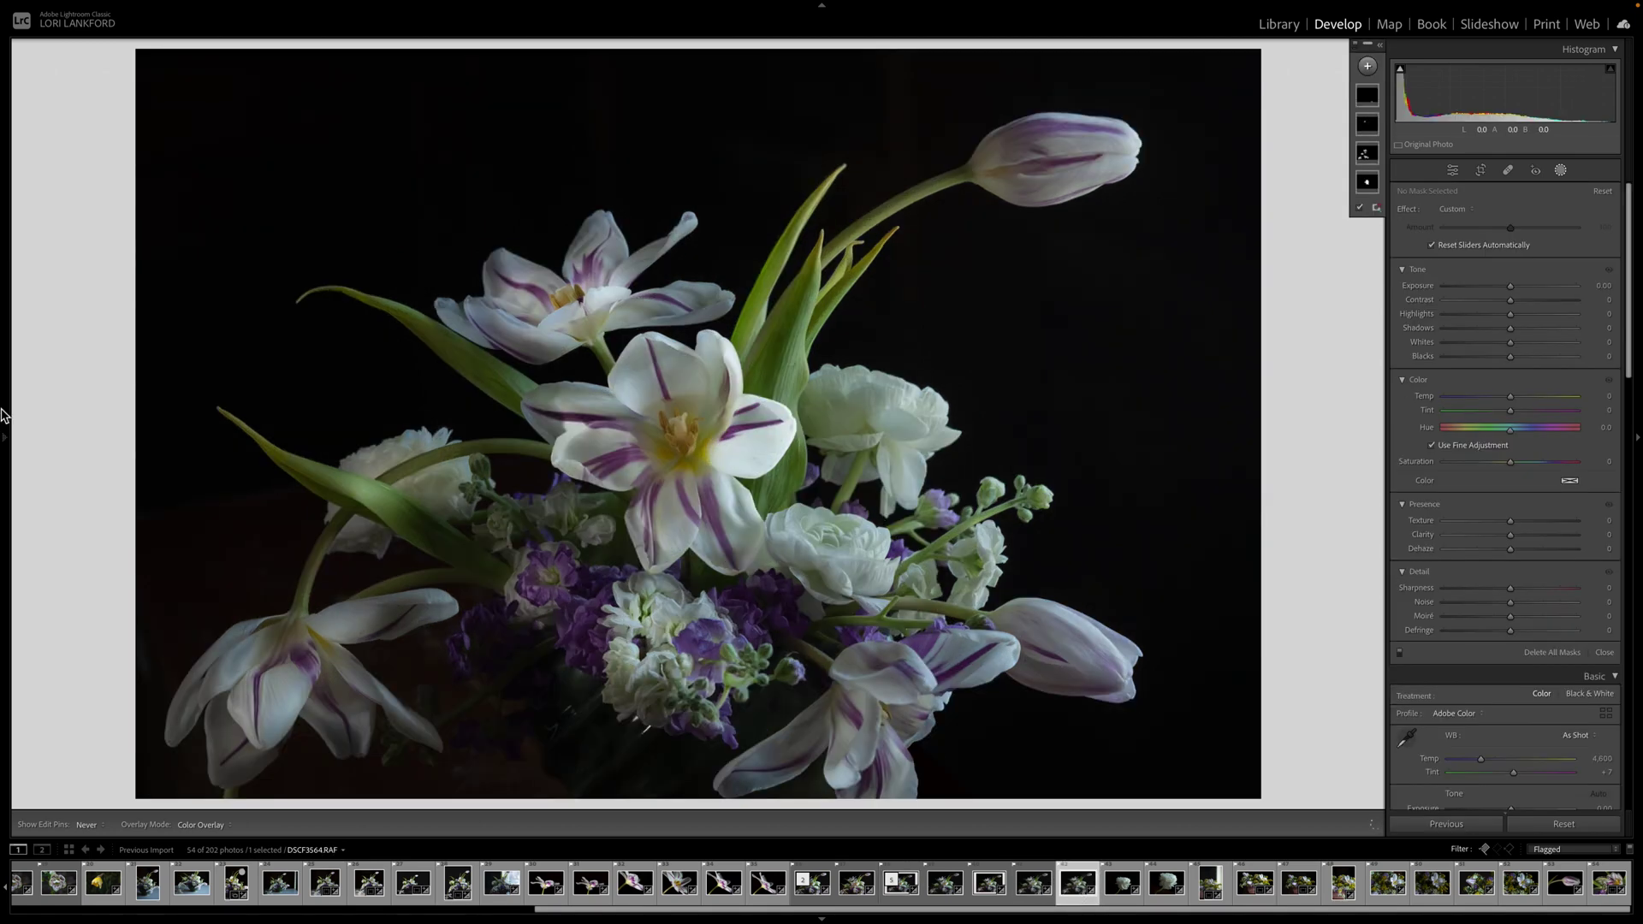
mouse_move(5, 445)
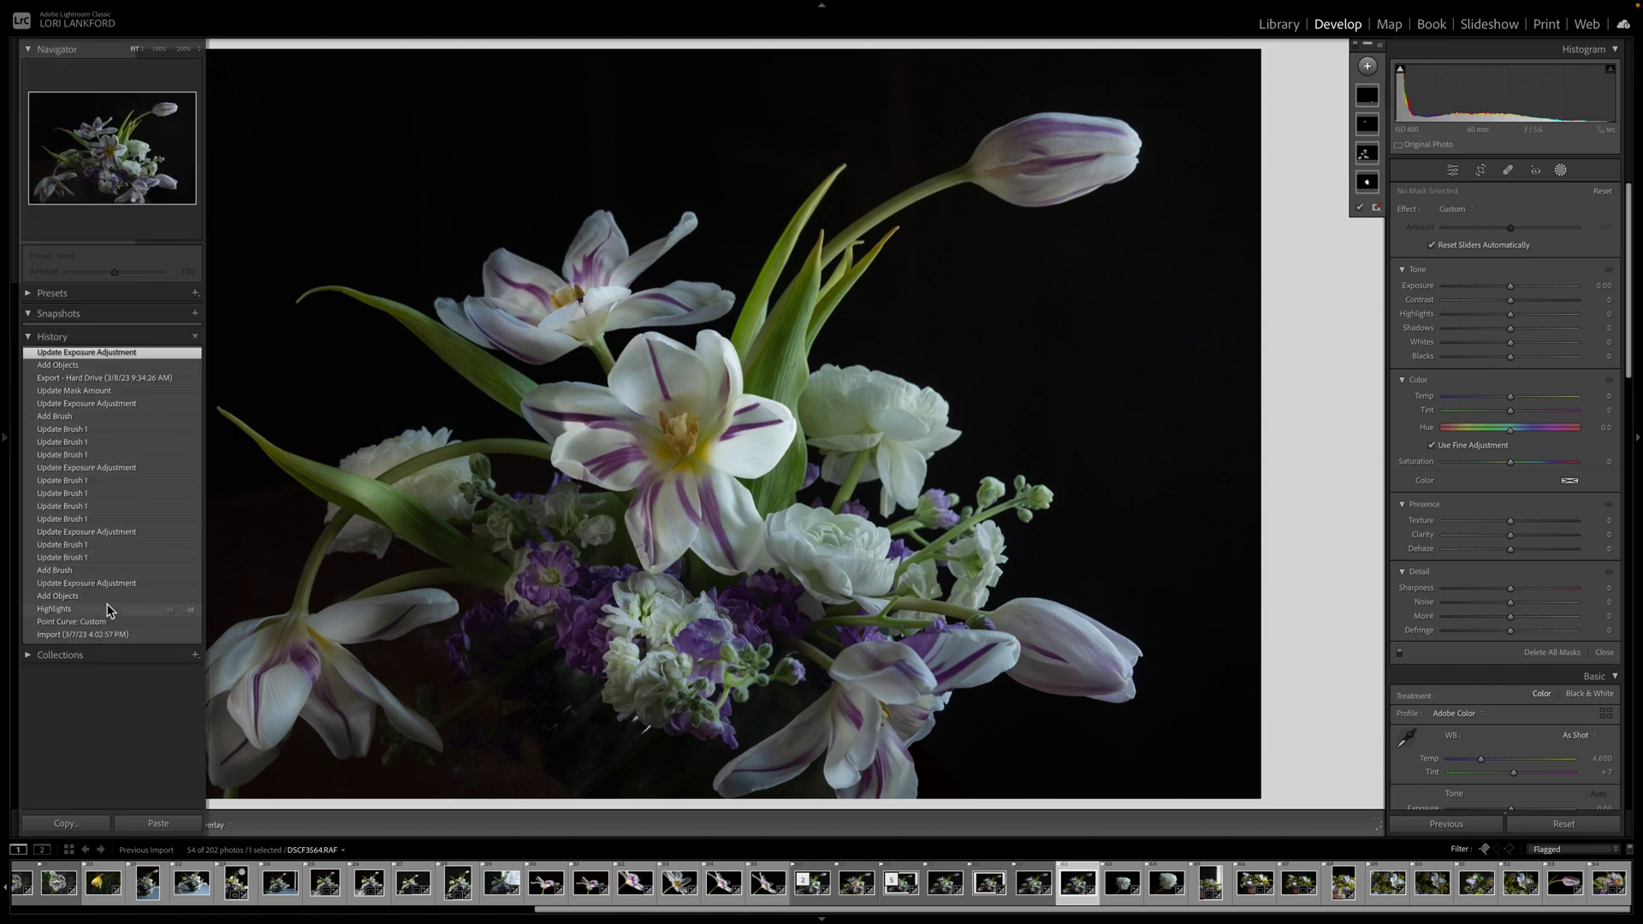
left_click(896, 890)
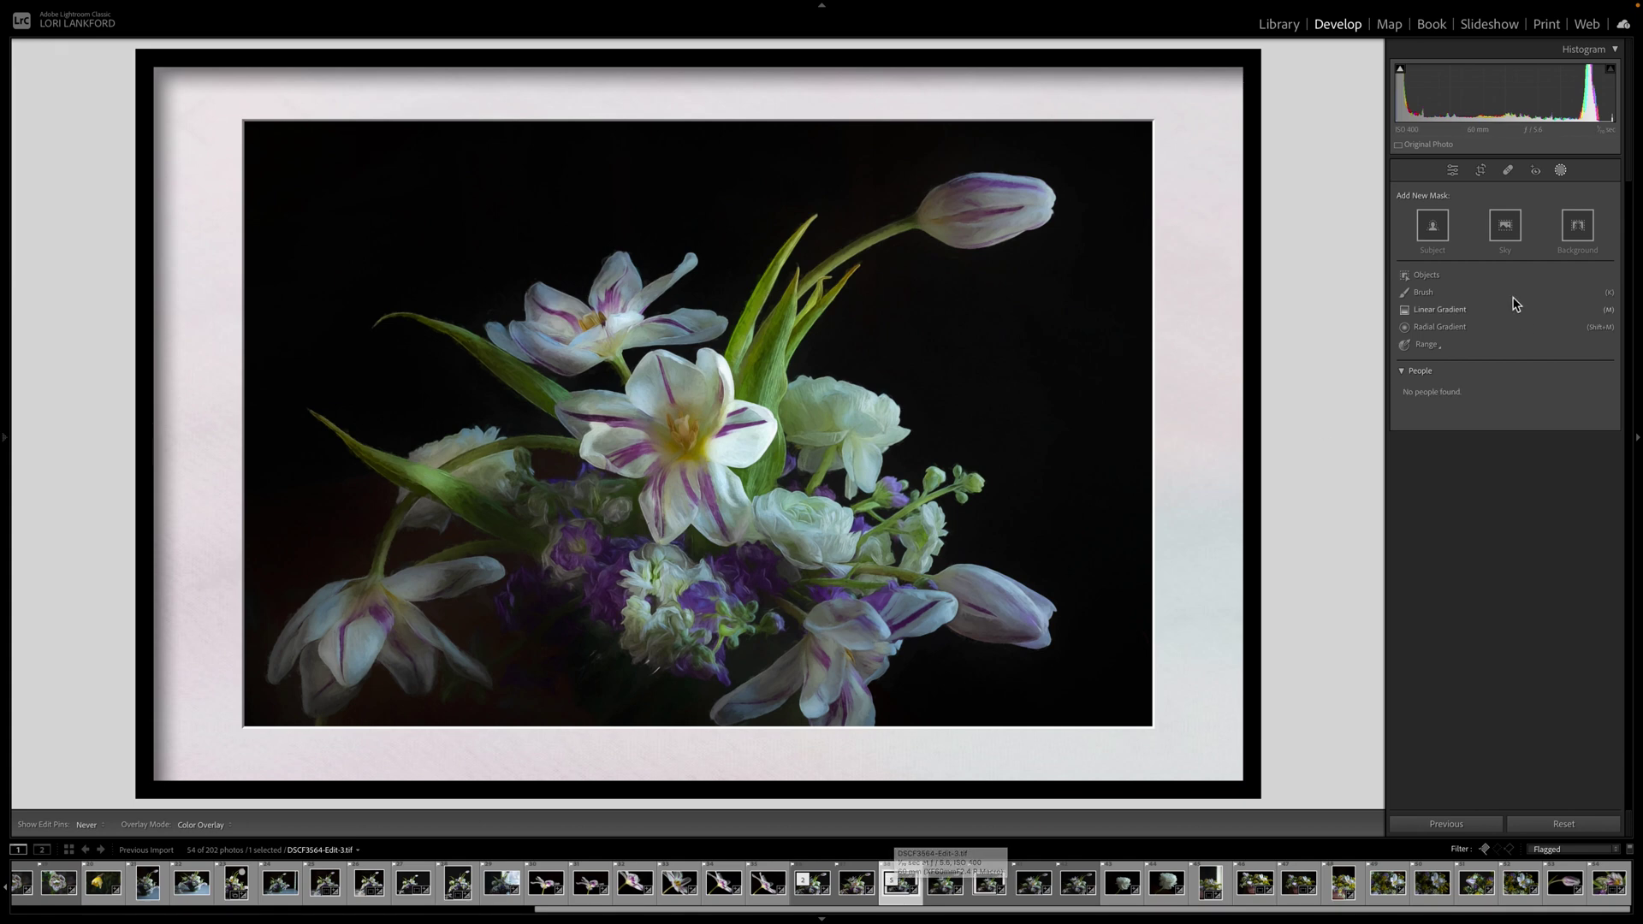
Start an Objects mask on the framed TIF and switch selection to rectangle mode.
left_click(1454, 171)
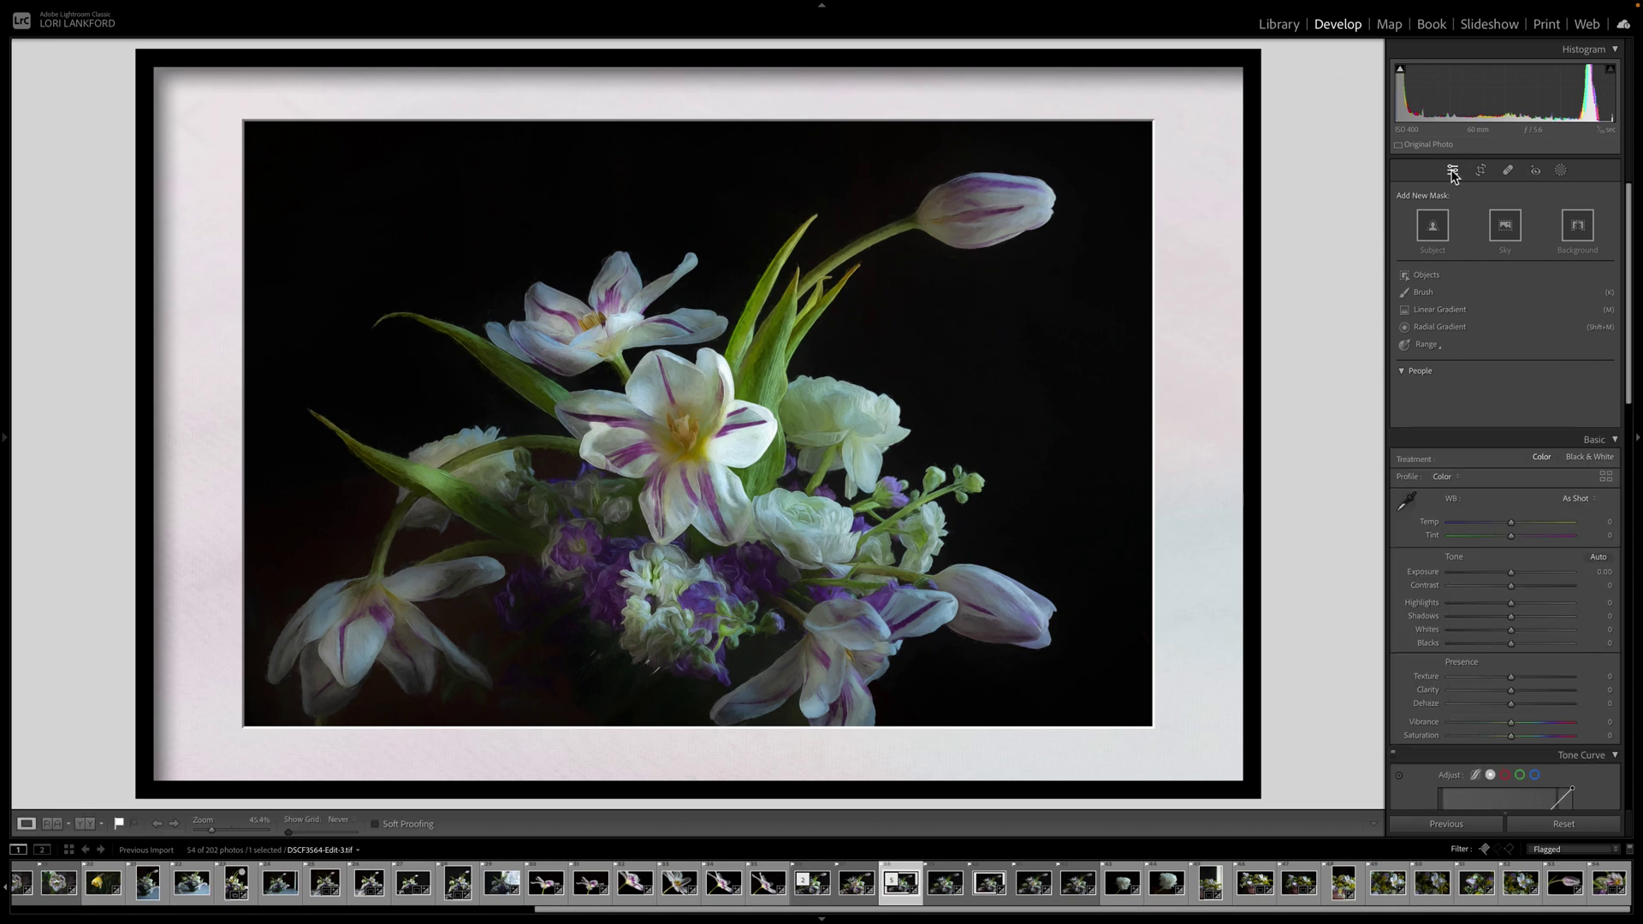
left_click(1562, 171)
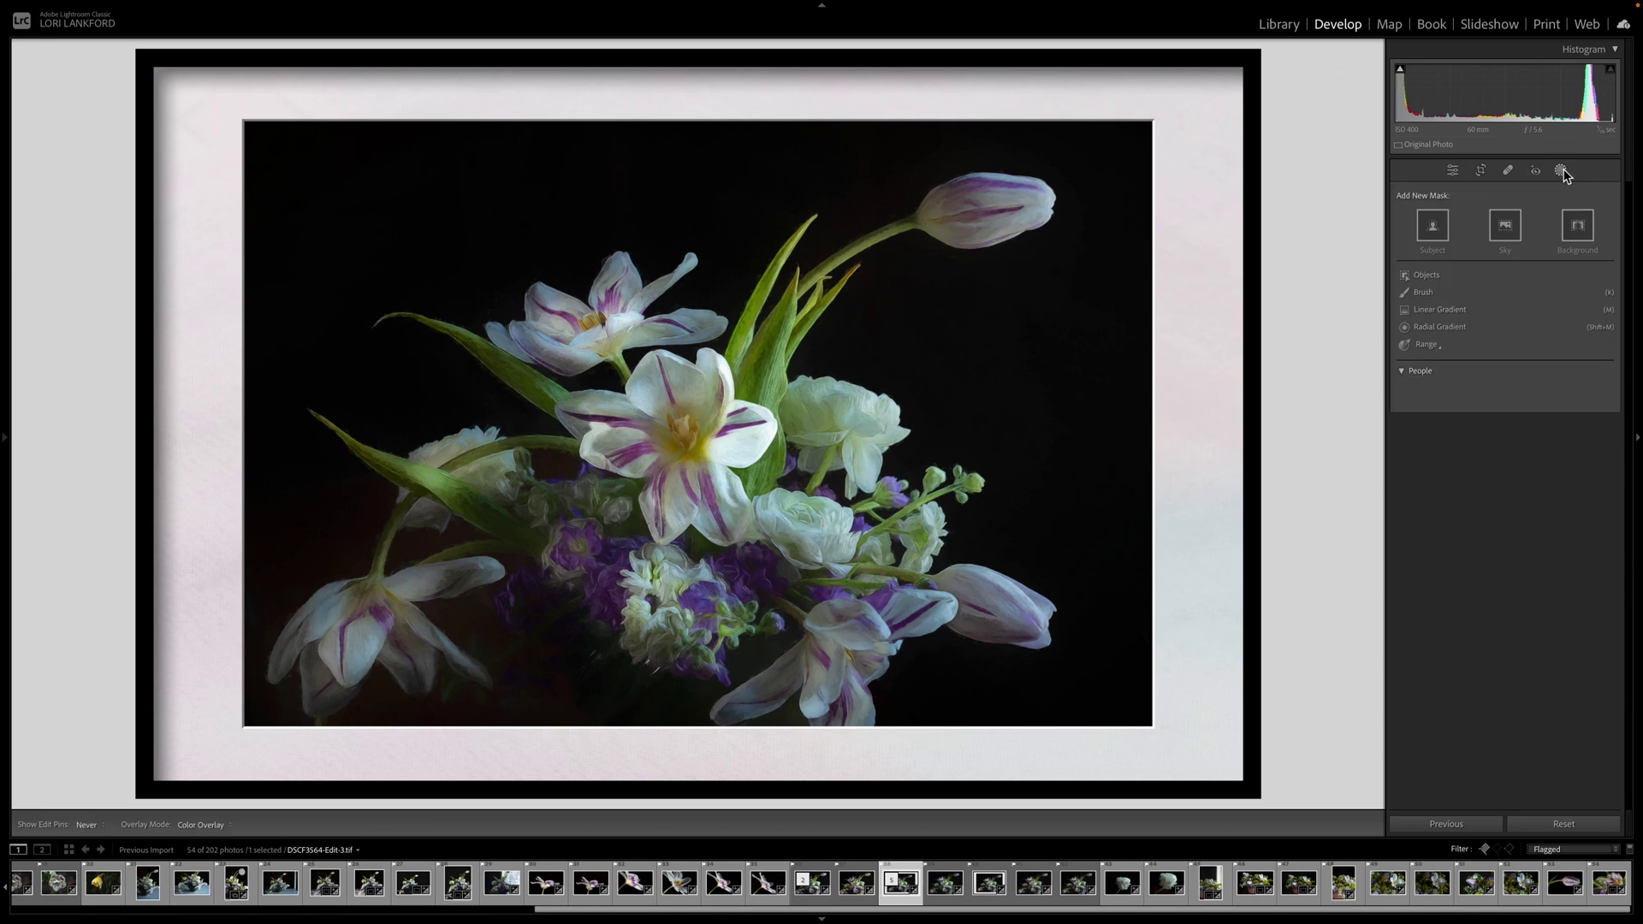
left_click(1434, 275)
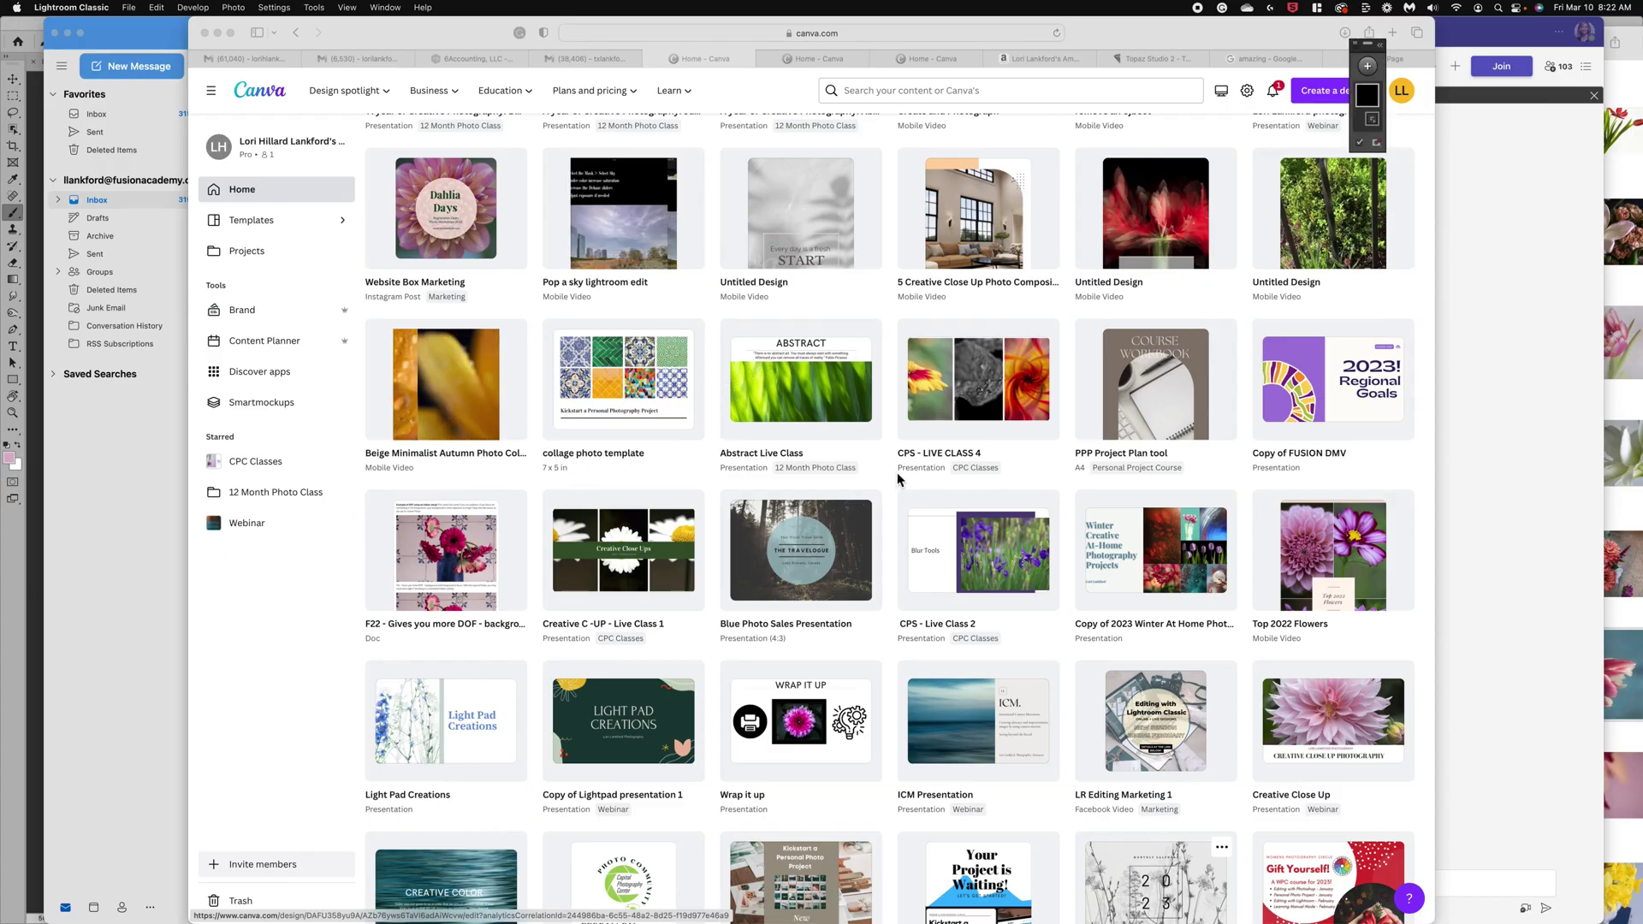
mouse_move(1229, 914)
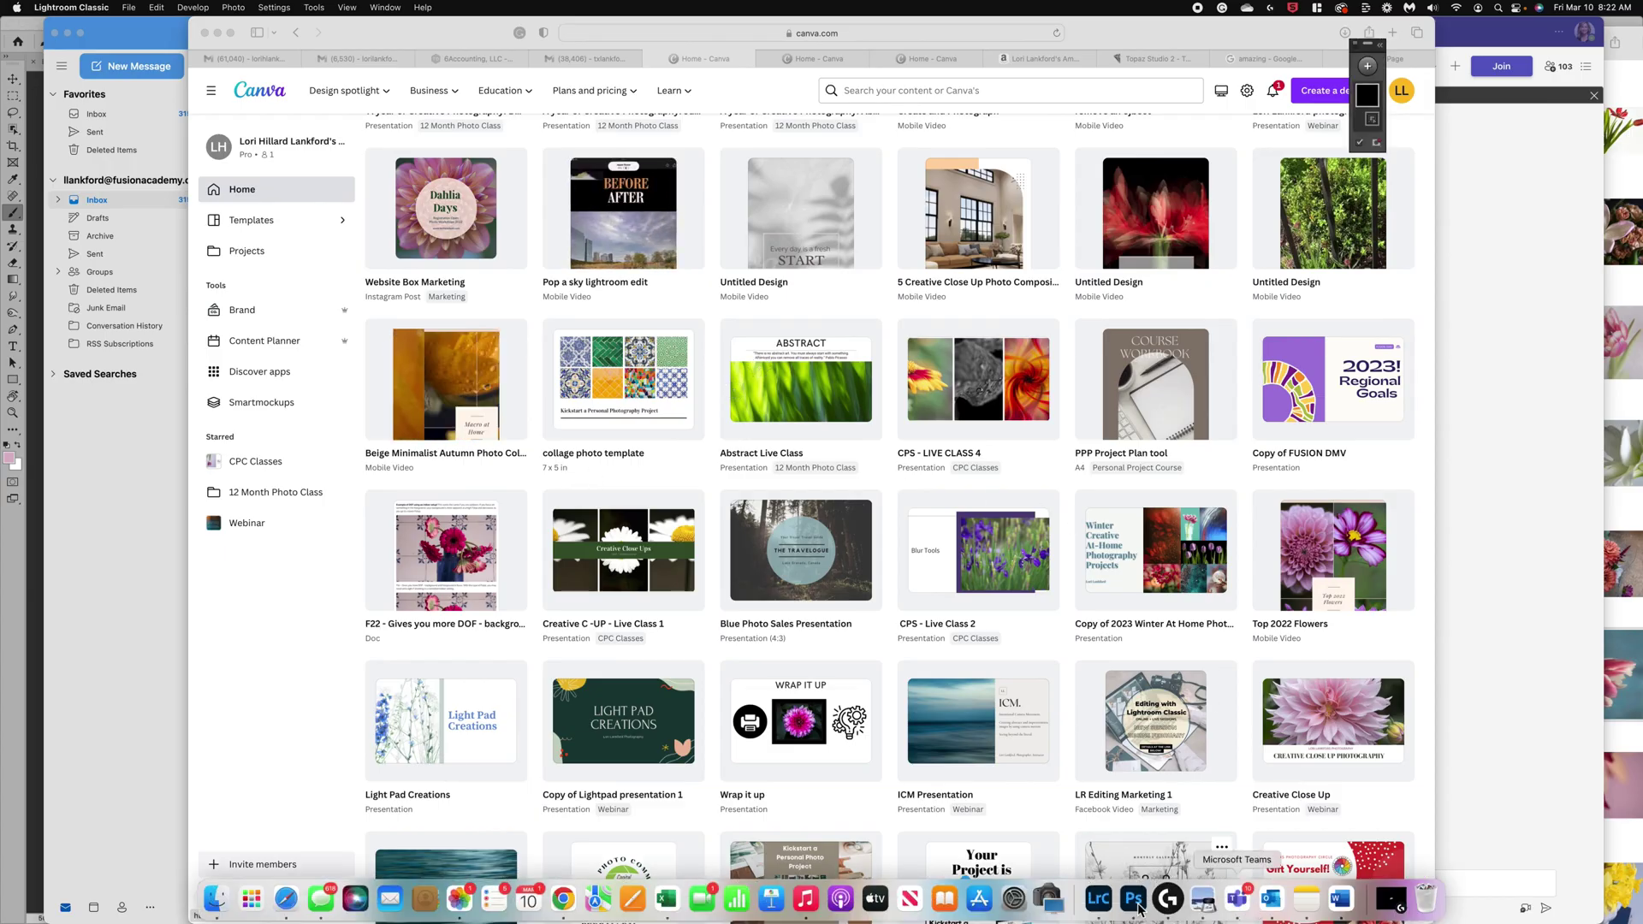
left_click(1101, 901)
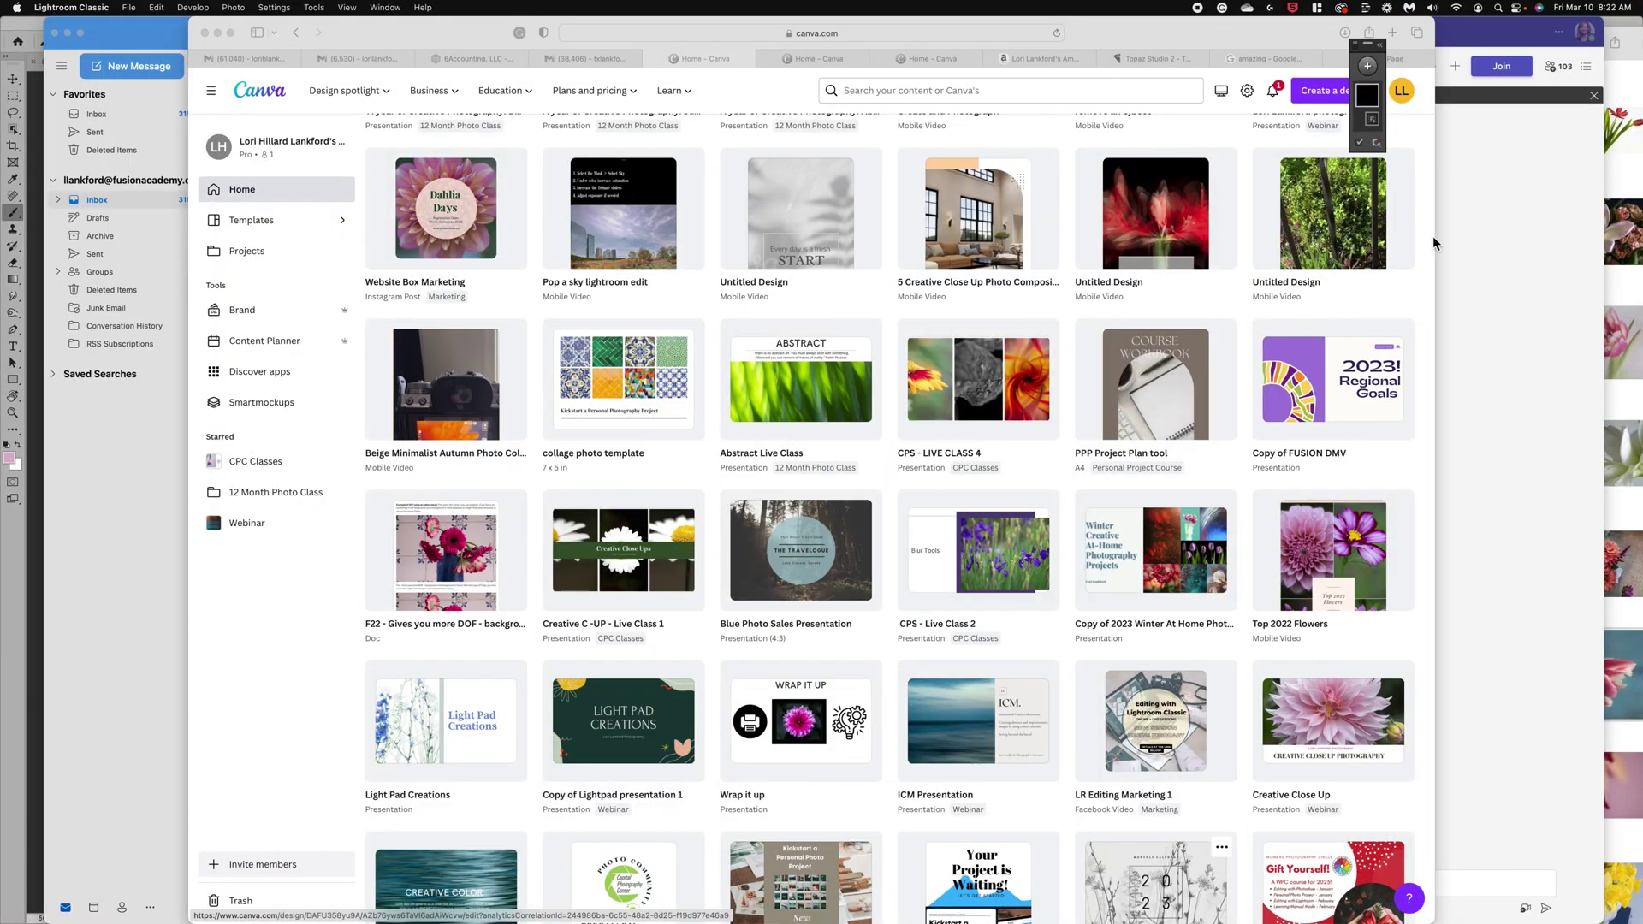
key("ctrl+Right")
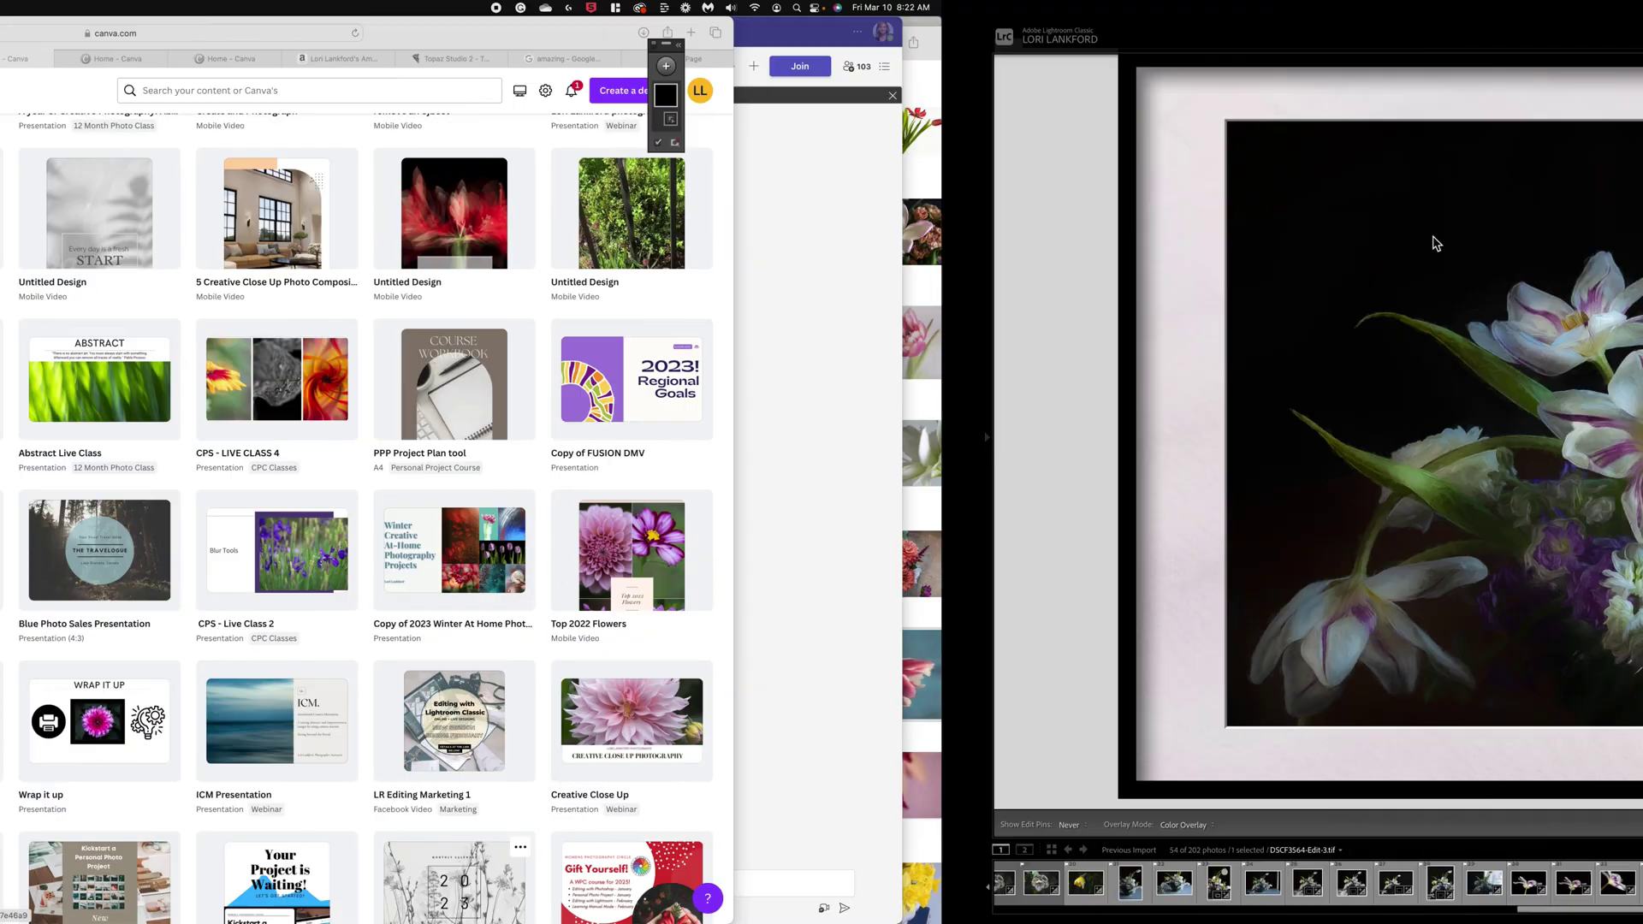
left_click(1446, 215)
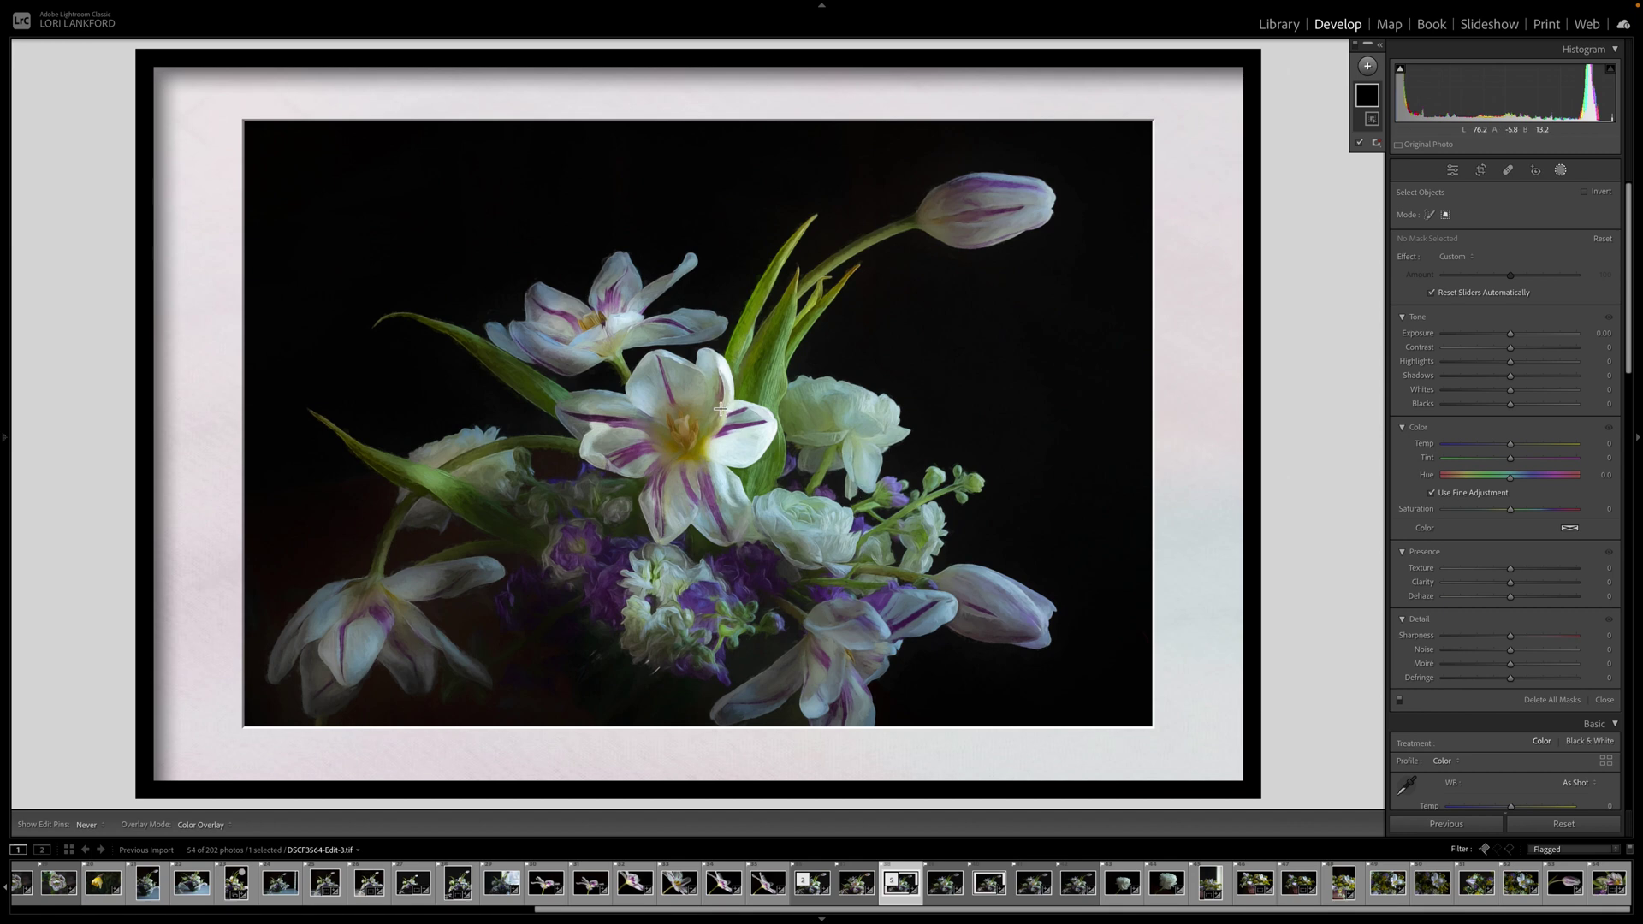
Mask the main tulip's centre with an Objects rectangle, then set Highlights -41 and Whites -28.
left_click_drag(757, 409, 785, 474)
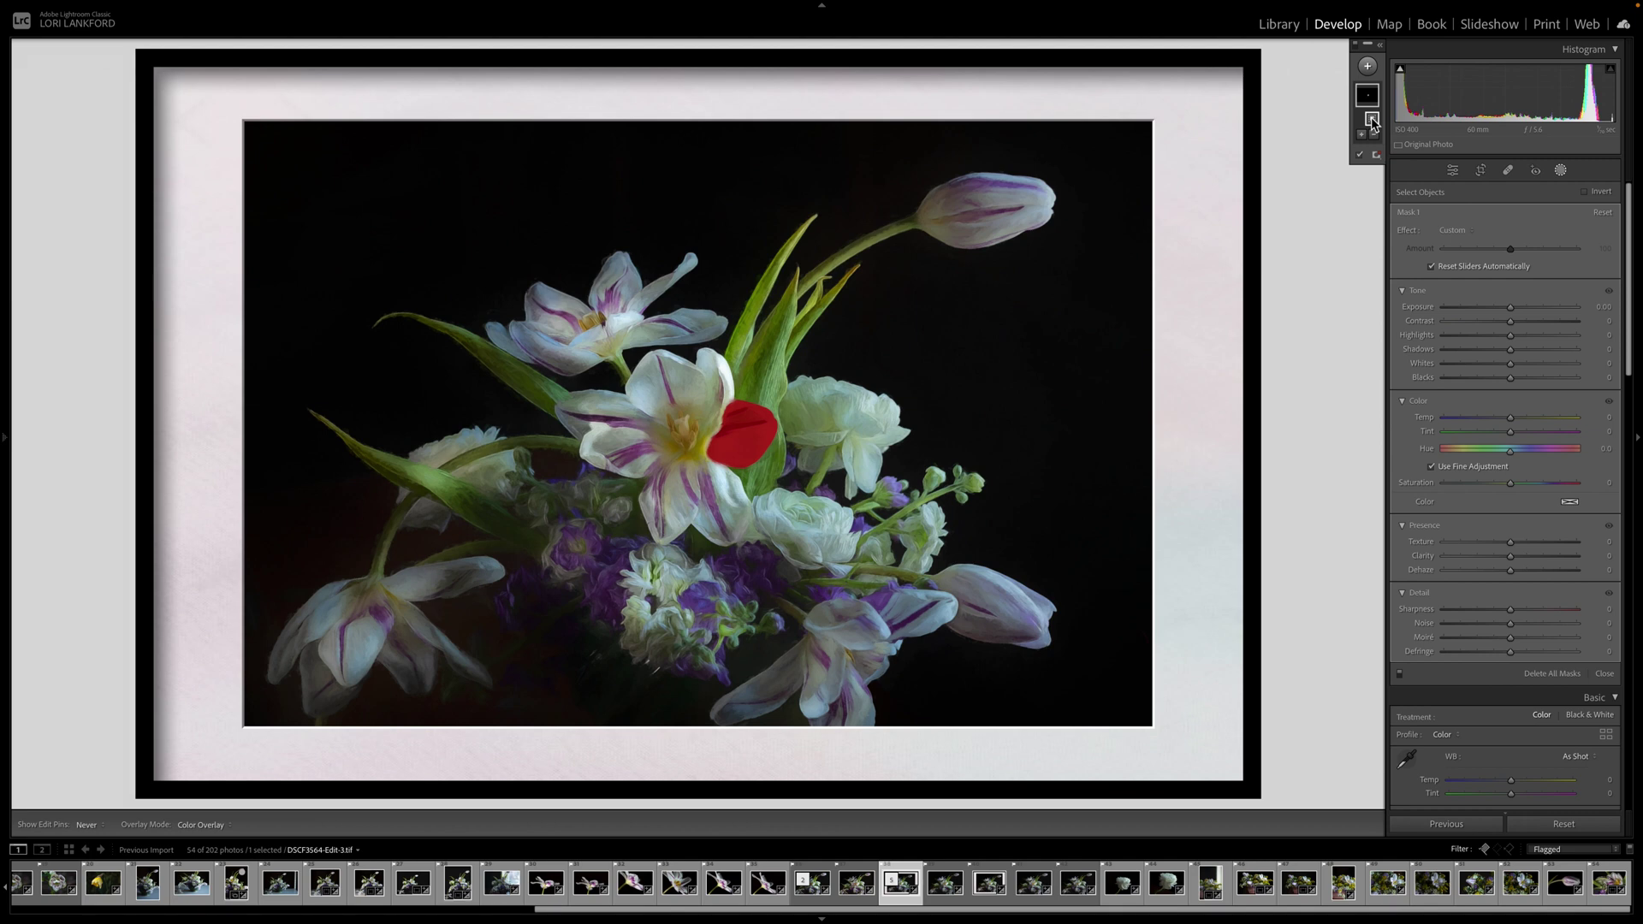
left_click(1492, 336)
left_click_drag(1493, 336, 1481, 334)
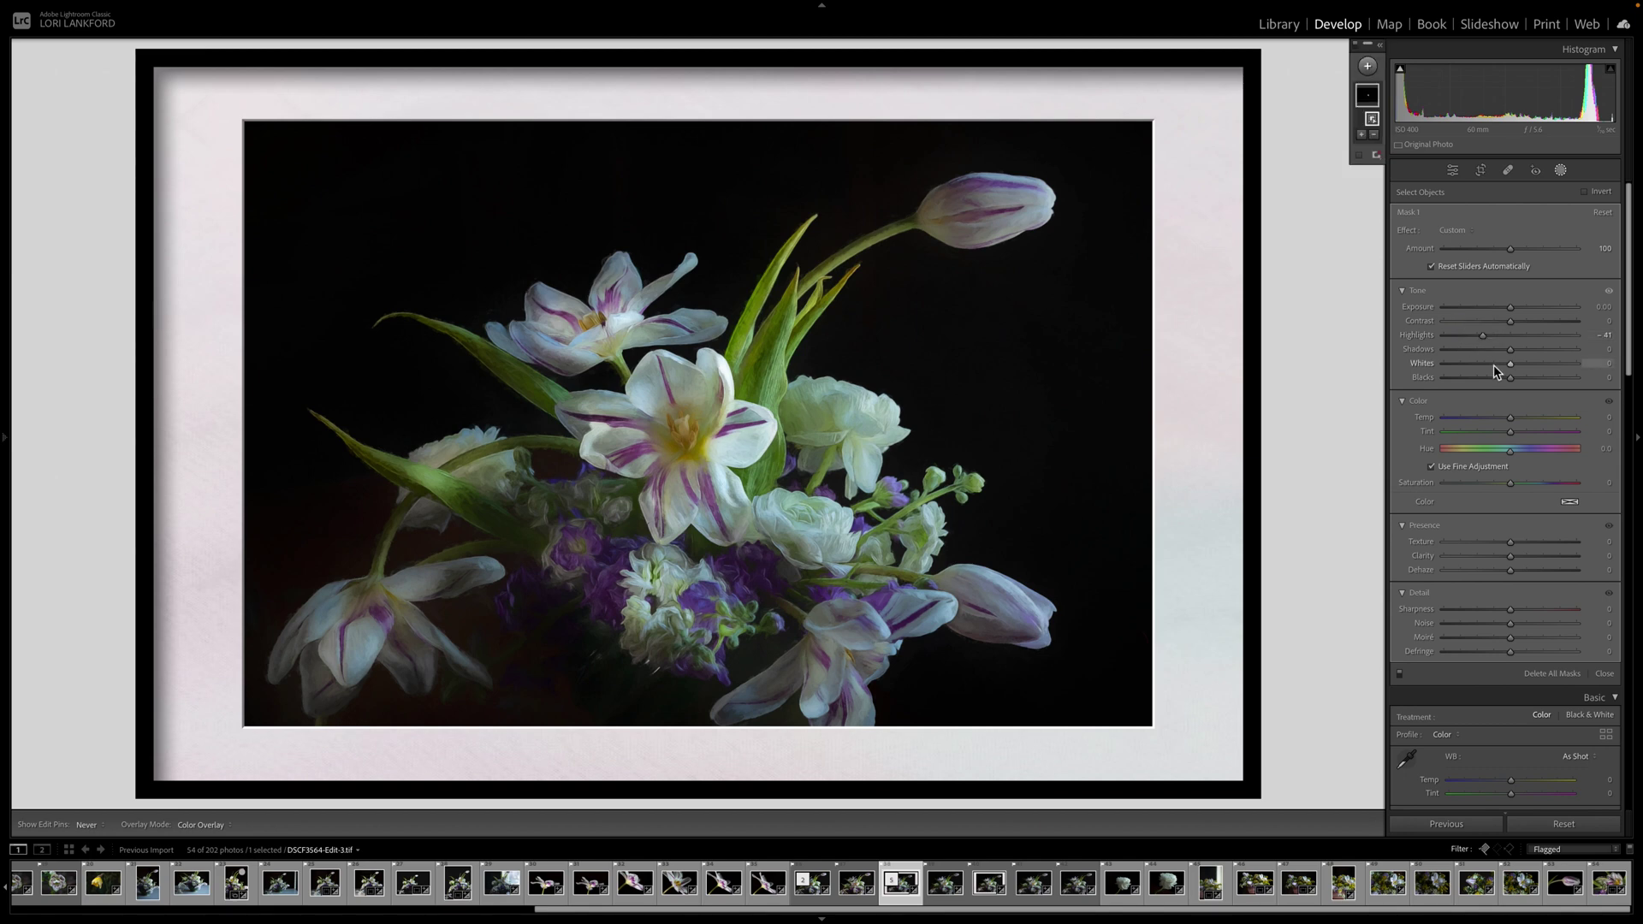
left_click(1493, 364)
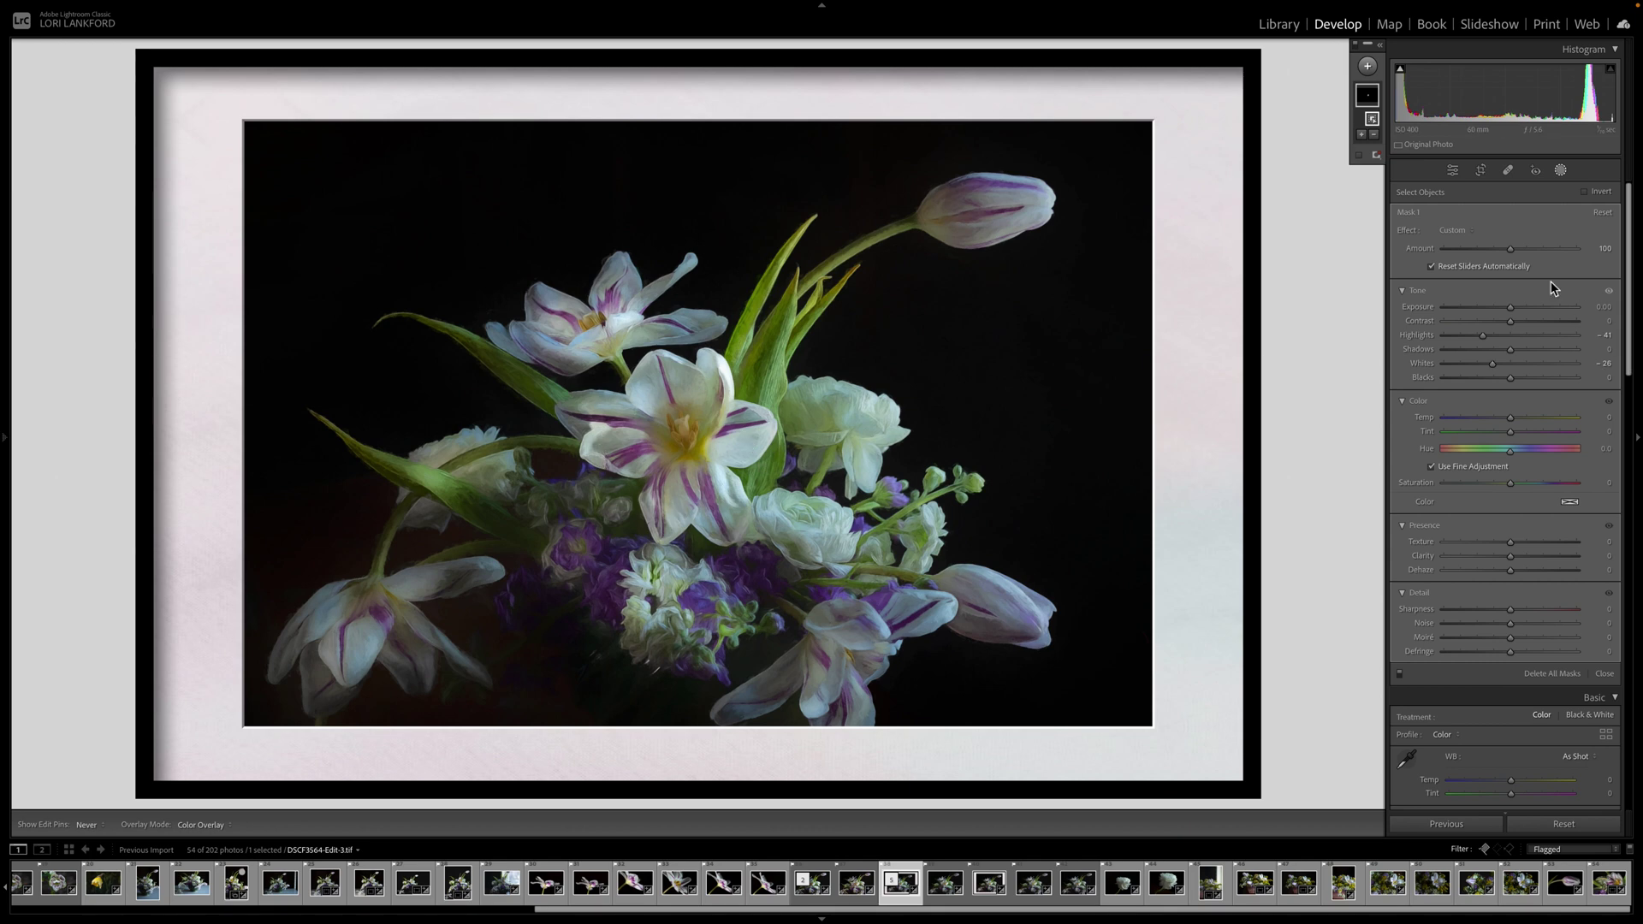
Paint a size-7 brush mask over the tulip centres and raise its Exposure to +0.65.
left_click(1369, 67)
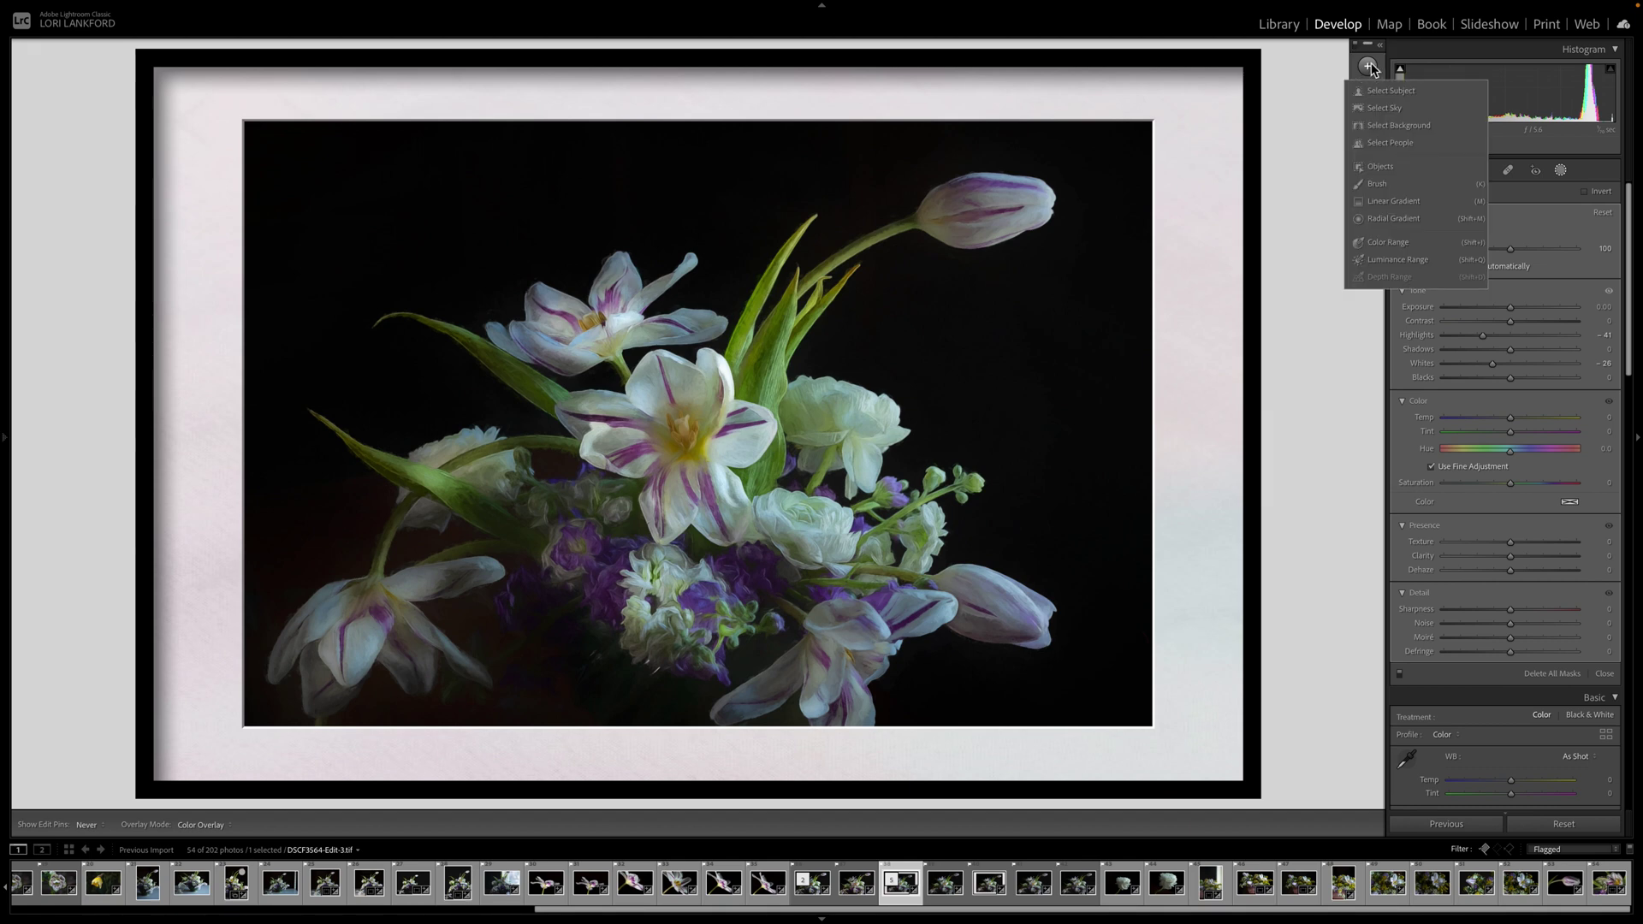
left_click(1377, 185)
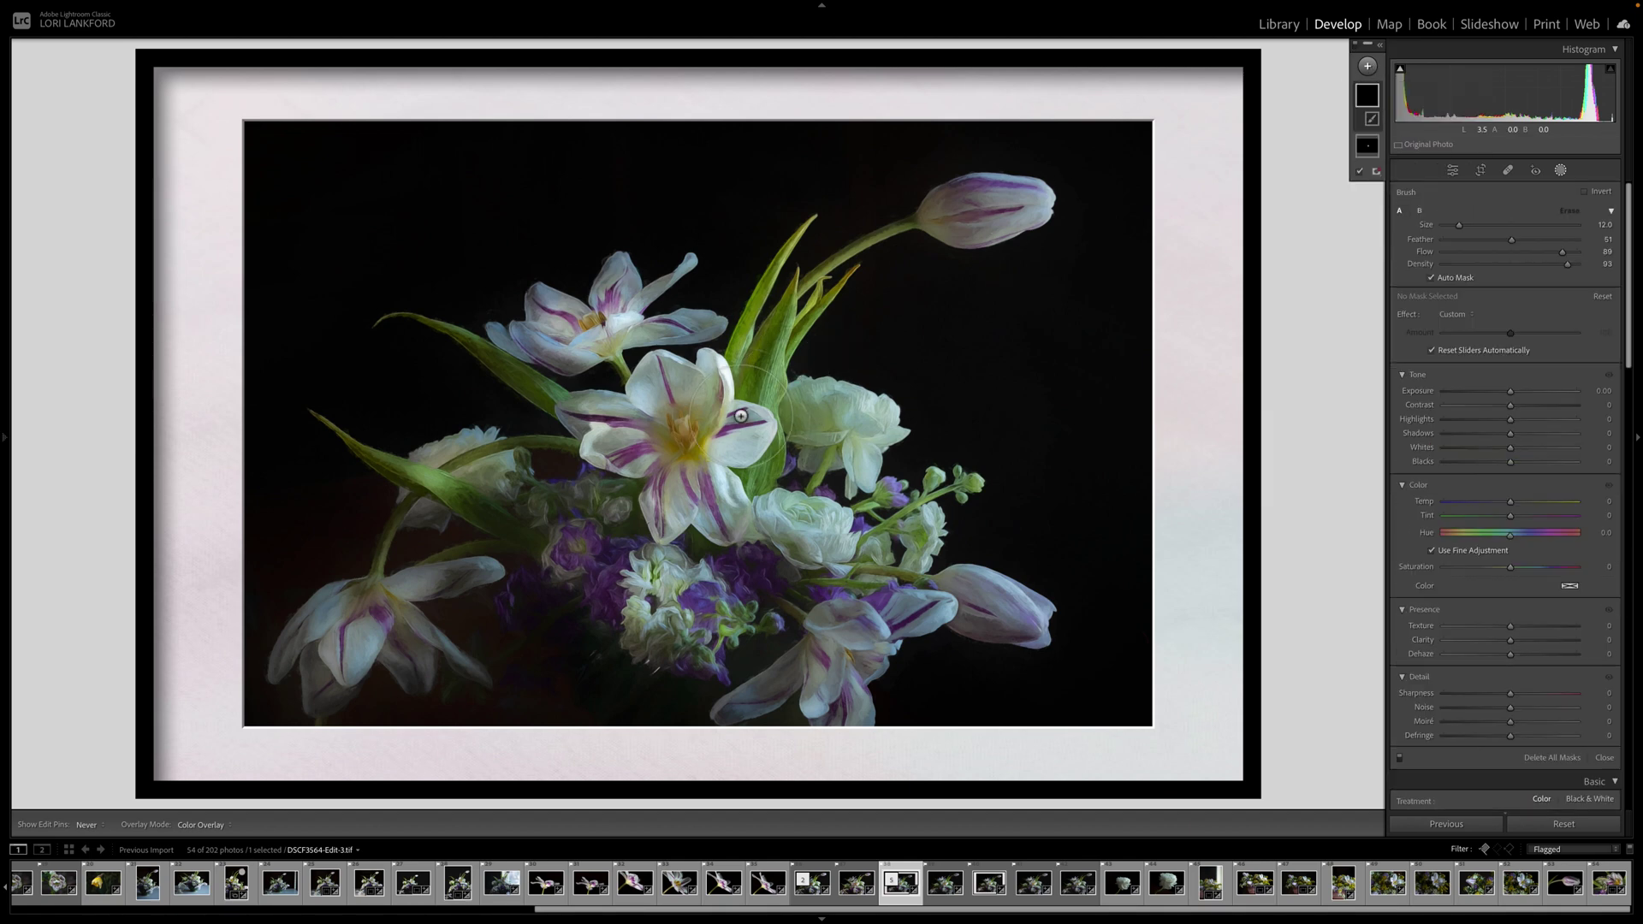
scroll(678, 430, "down", 5)
left_click(681, 428)
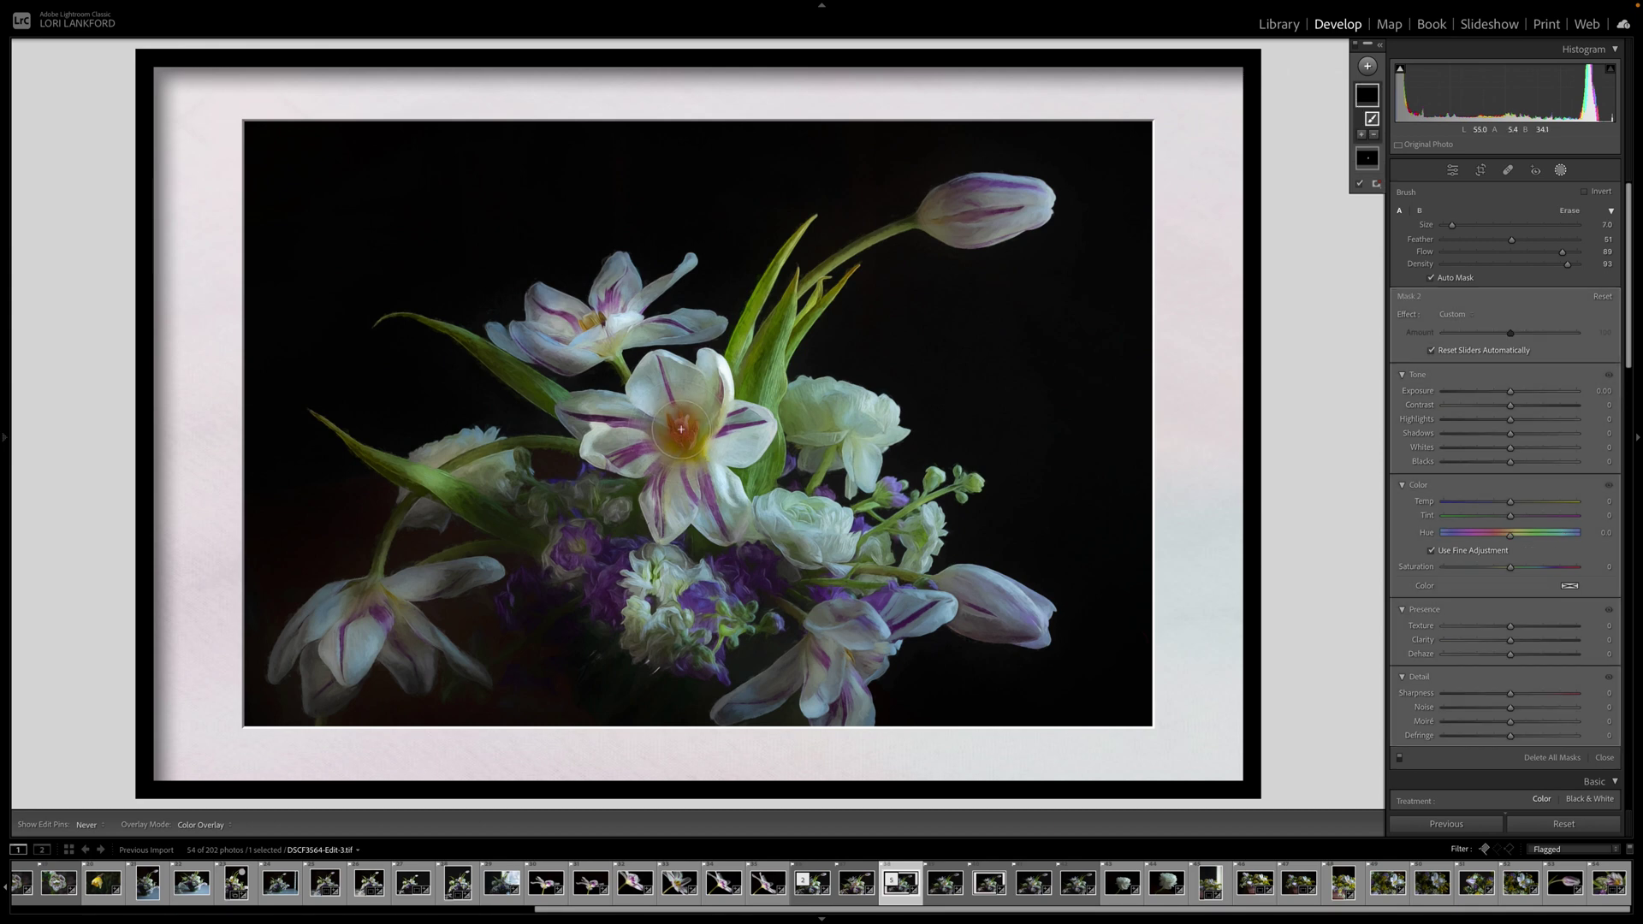
mouse_move(681, 429)
left_mouse_down()
mouse_move(668, 453)
mouse_move(664, 428)
mouse_move(707, 442)
mouse_move(668, 432)
left_mouse_up()
mouse_move(589, 323)
left_mouse_down()
mouse_move(582, 295)
mouse_move(611, 324)
left_mouse_up()
mouse_move(683, 455)
left_mouse_down()
mouse_move(689, 432)
mouse_move(707, 437)
left_mouse_up()
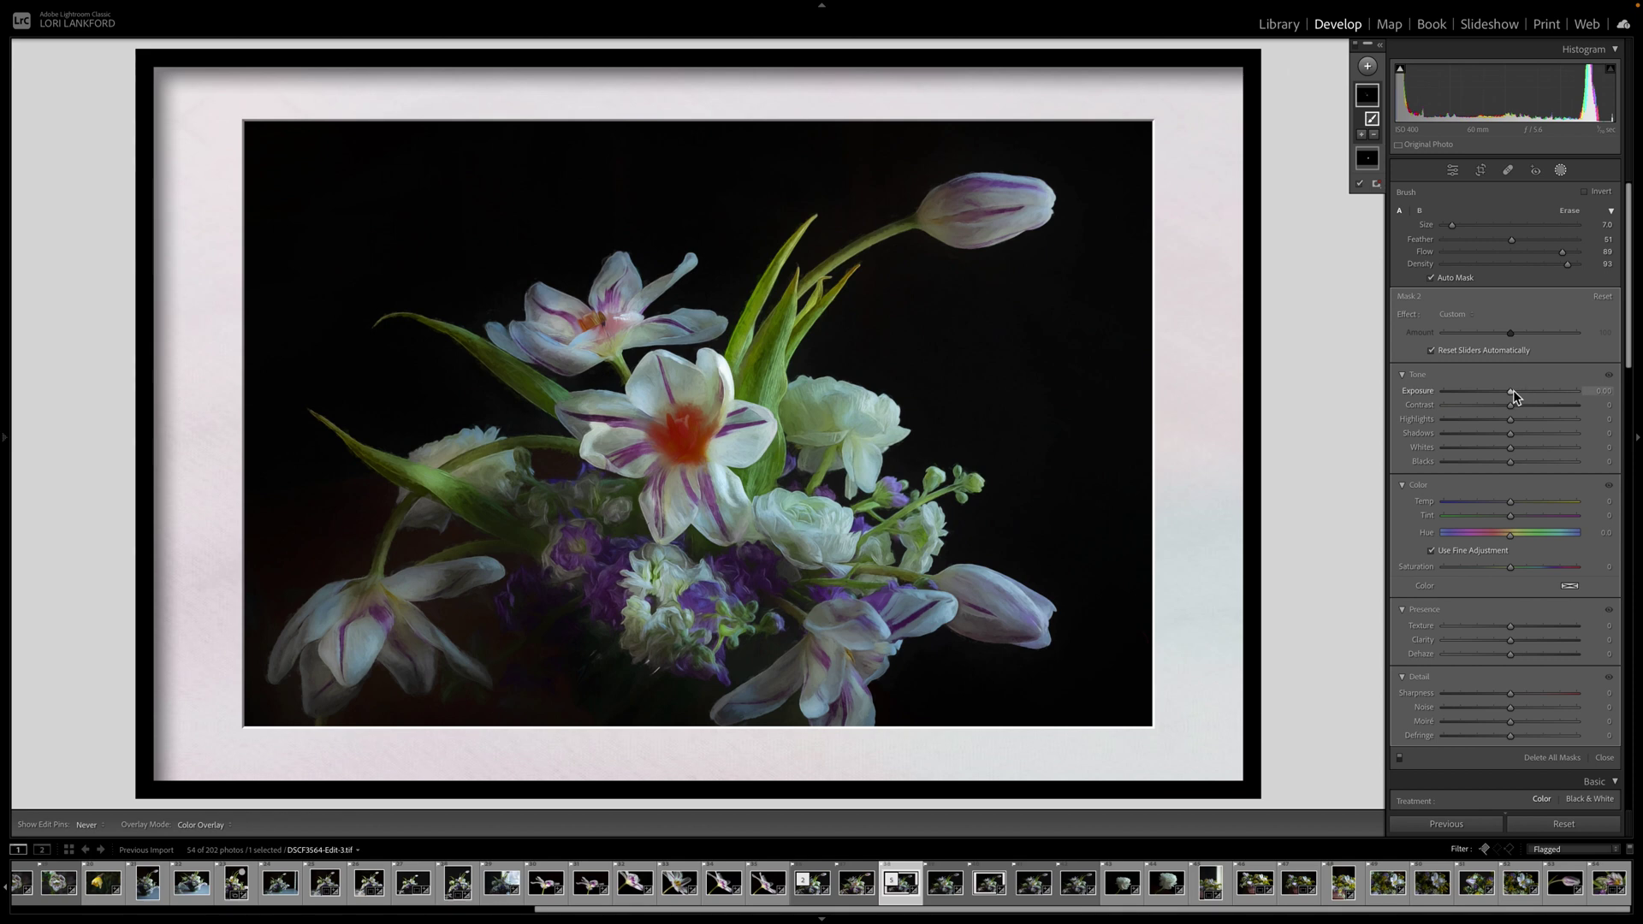
left_click_drag(1512, 396, 1526, 399)
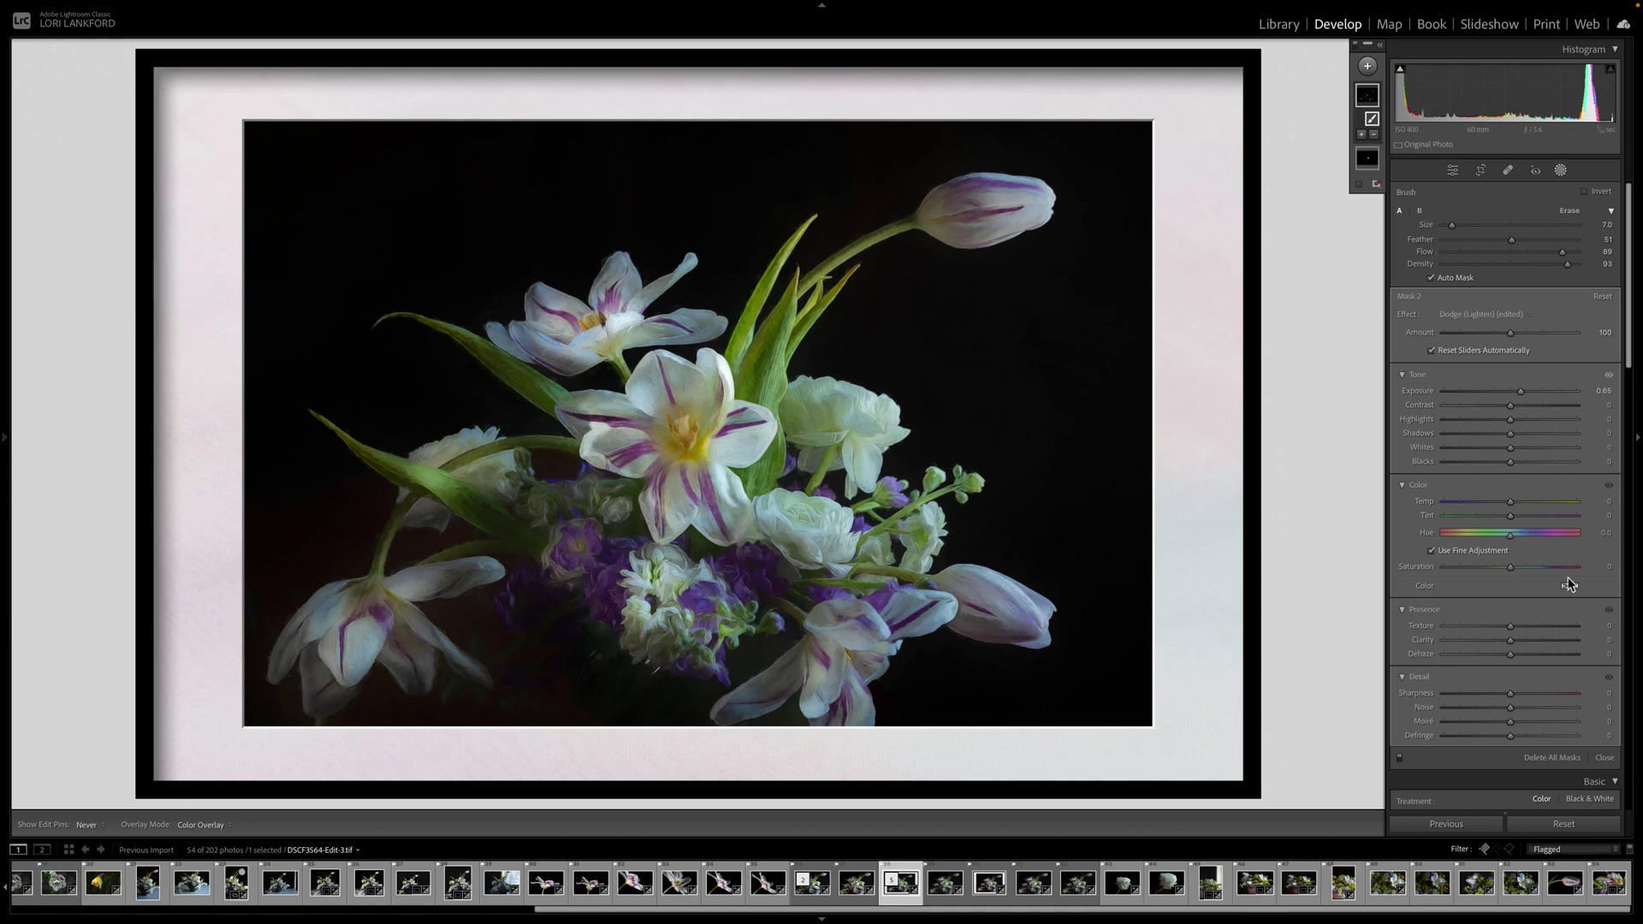
Leave masking and raise global HSL saturation to Purple +34 and Magenta +22.
scroll(1531, 618, "down", 2)
scroll(1531, 618, "down", 10)
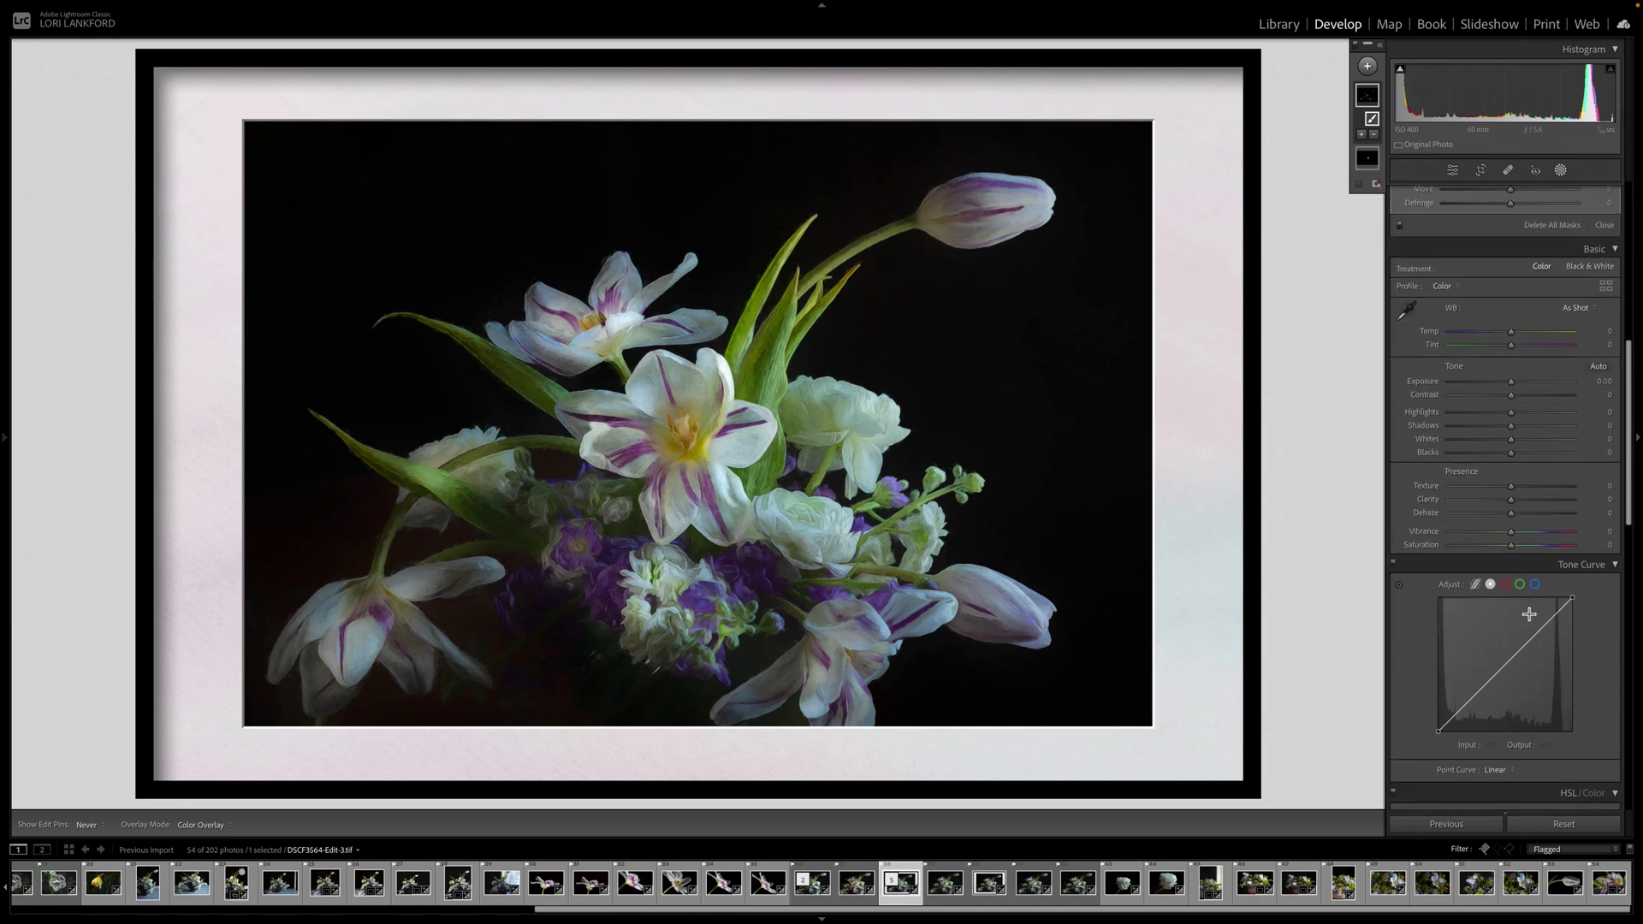
left_click(1452, 174)
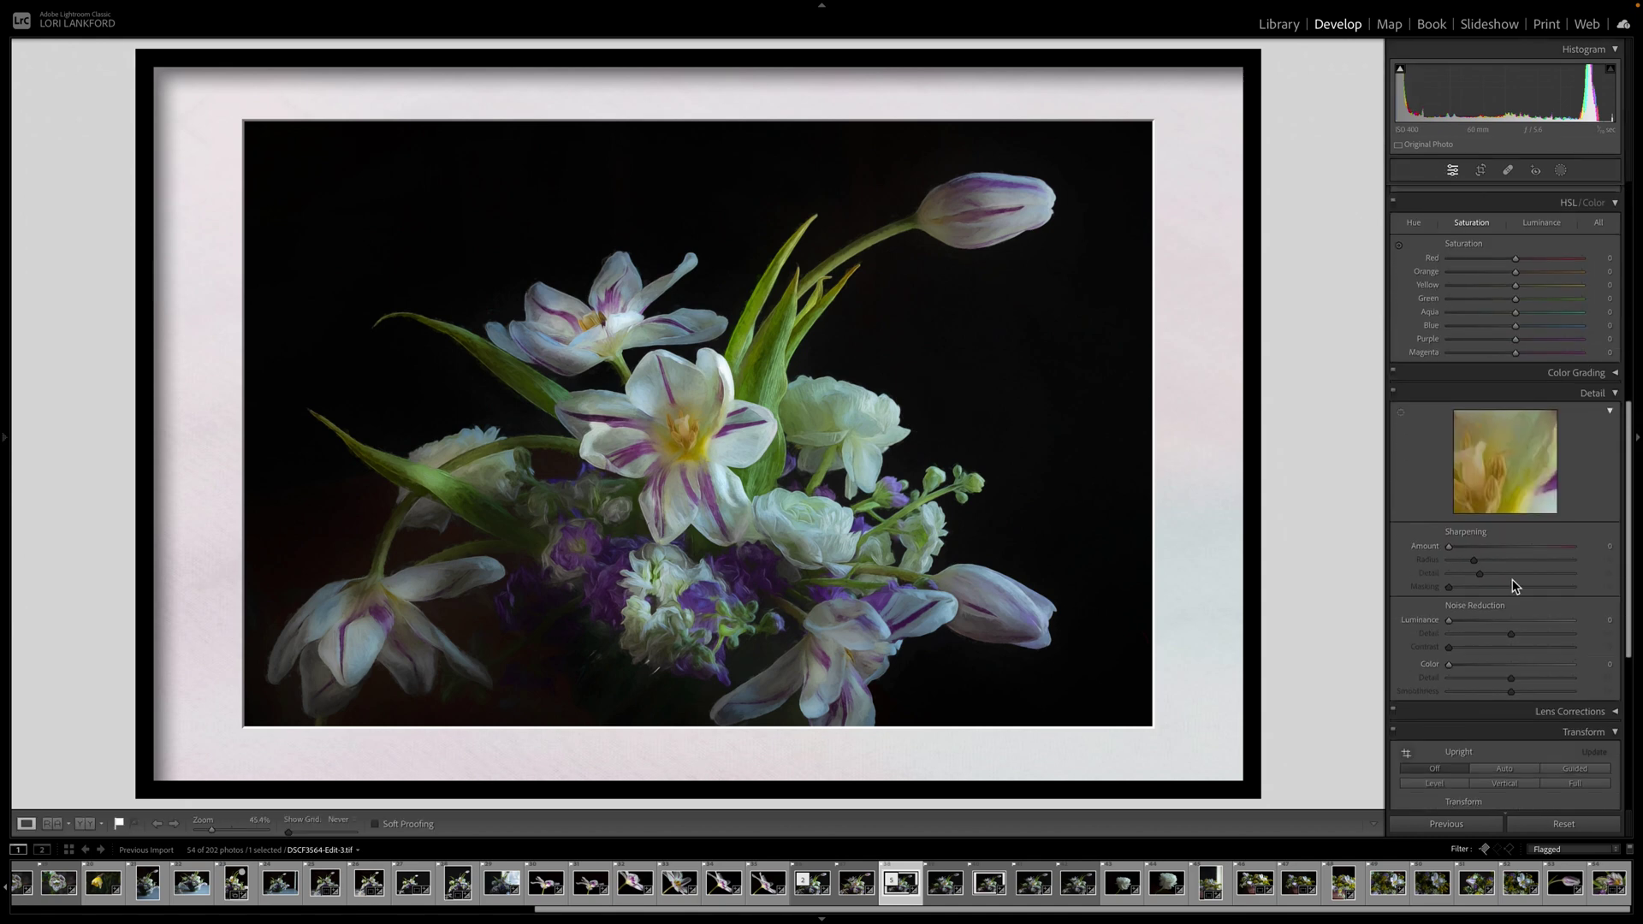
left_click(1531, 353)
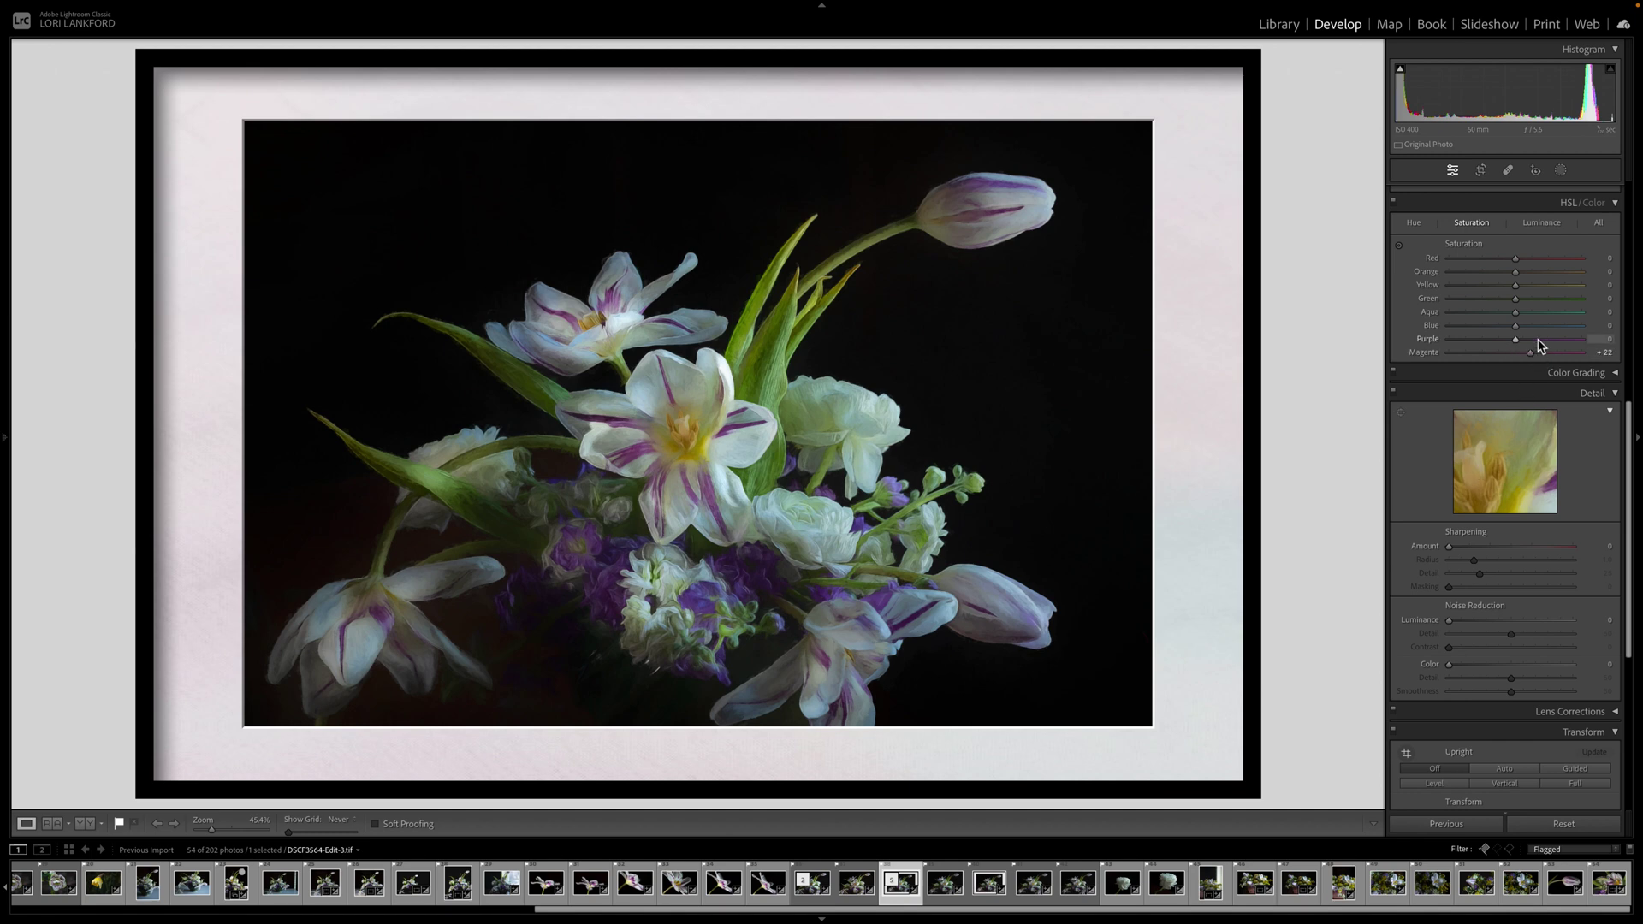